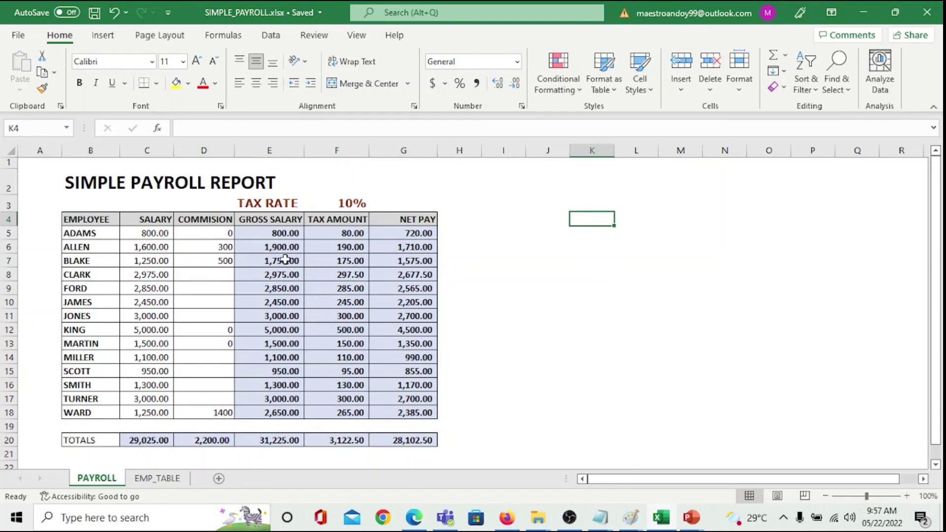
# Inspect the gross salary, tax amount, net pay and TOTALS SUM figures on PAYROLL.
pyautogui.moveTo(276, 233); pyautogui.dragTo(276, 426)
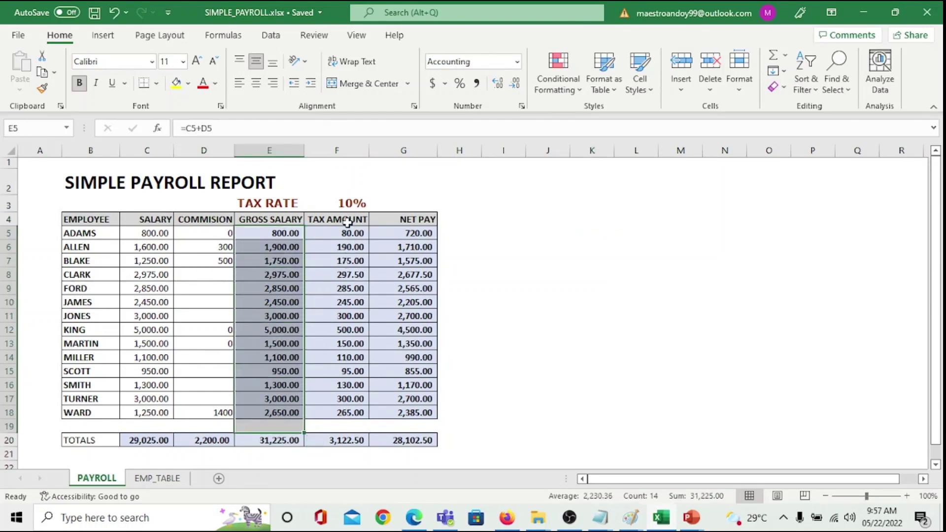
pyautogui.moveTo(345, 218); pyautogui.dragTo(342, 401)
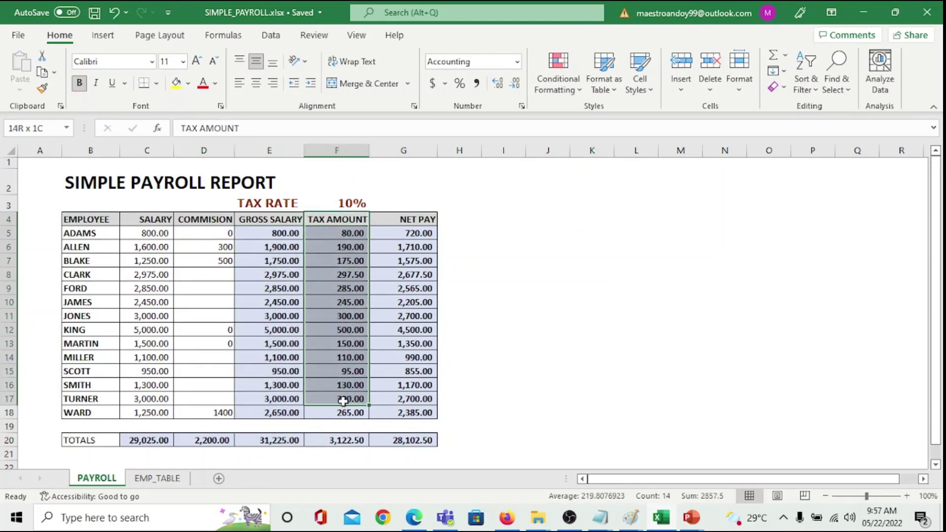
pyautogui.click(143, 443)
pyautogui.moveTo(415, 230); pyautogui.dragTo(418, 414)
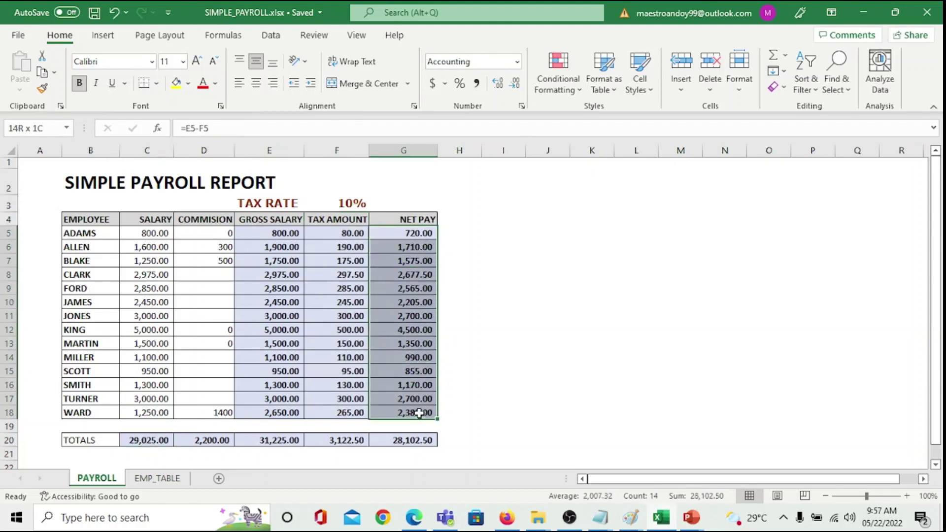
pyautogui.moveTo(169, 439); pyautogui.dragTo(416, 441)
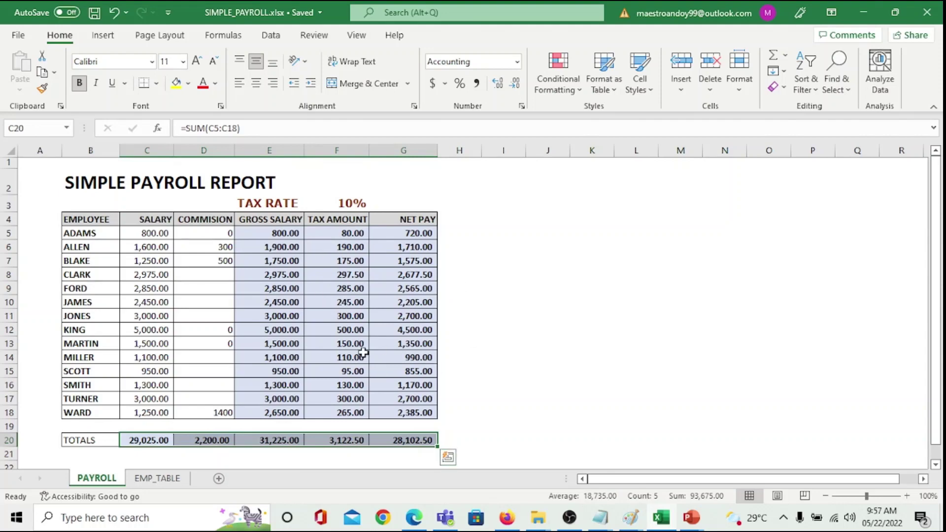
# Compare the EMP_TABLE and PAYROLL sheets, then add a blank worksheet after EMP_TABLE.
pyautogui.click(157, 477)
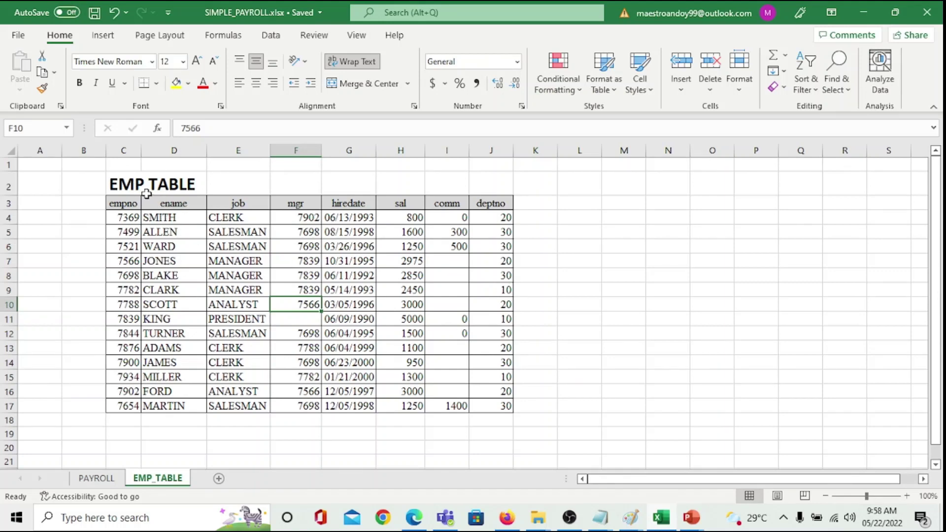
pyautogui.click(104, 481)
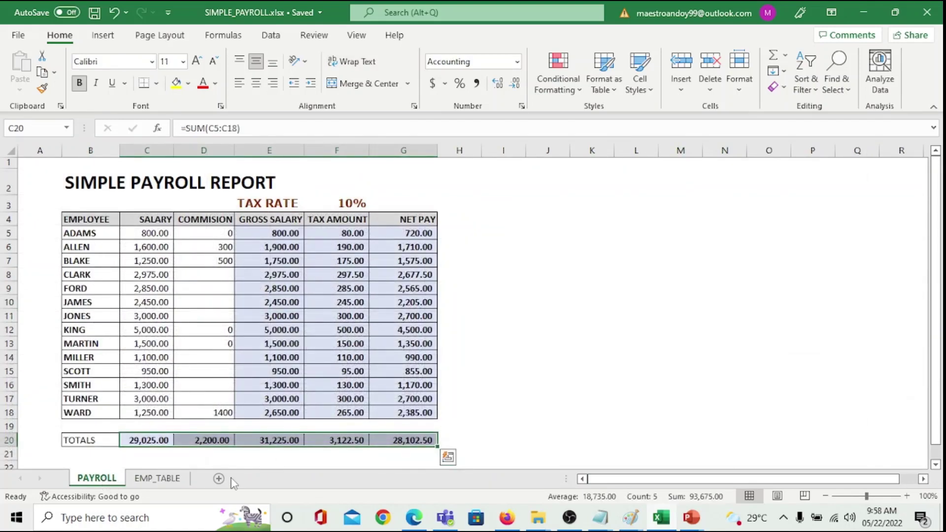
pyautogui.click(162, 478)
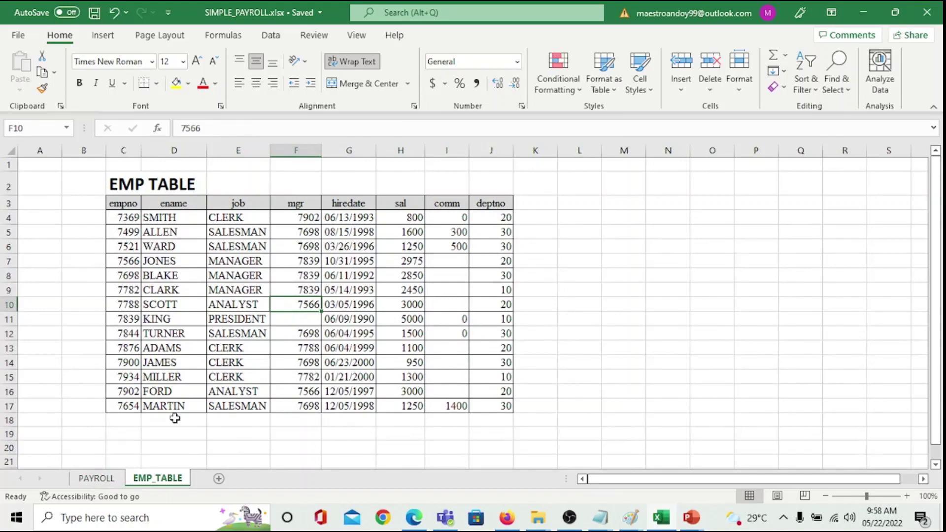
pyautogui.click(106, 479)
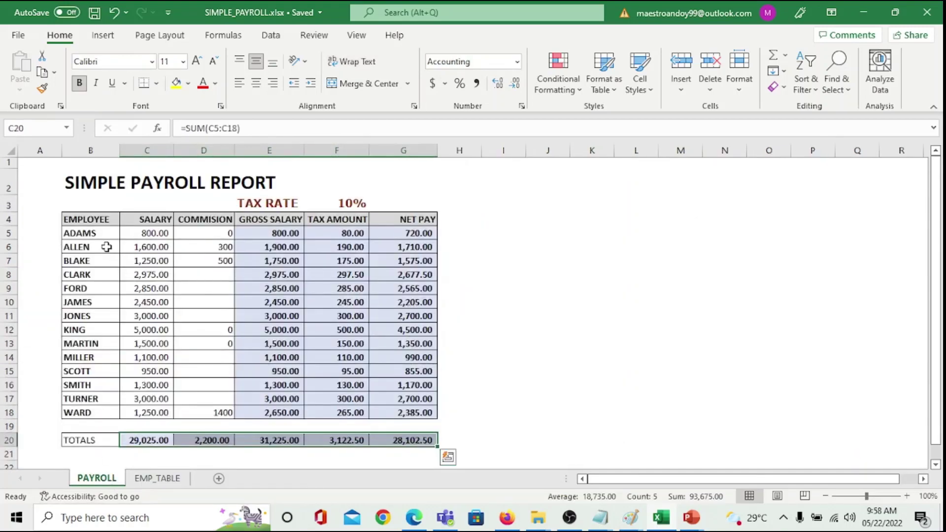
pyautogui.click(180, 477)
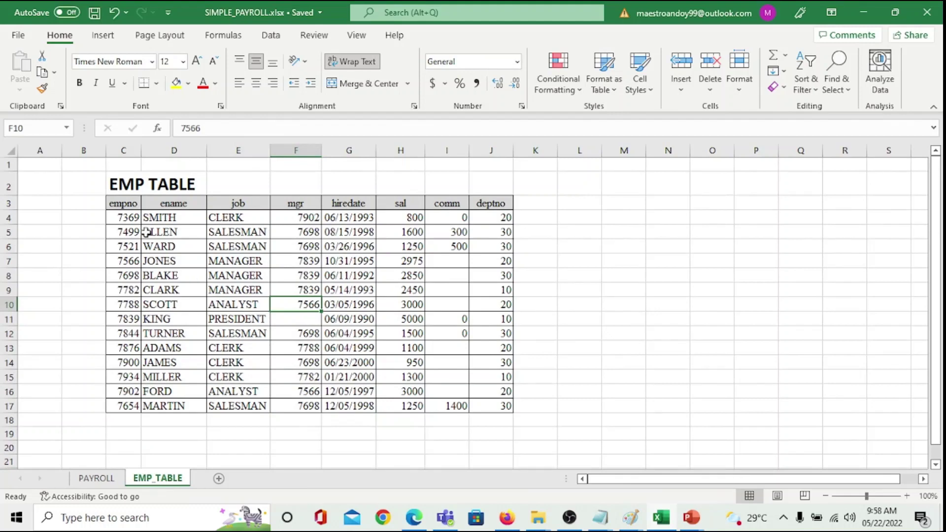
pyautogui.click(219, 479)
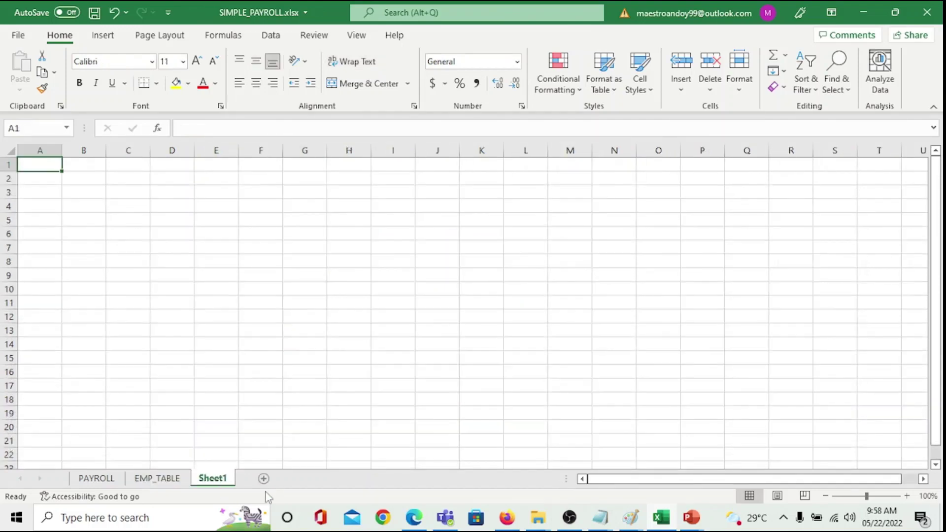
# Rename the new Sheet1 to NEW_PAYROLL.
pyautogui.rightClick(219, 483)
pyautogui.click(273, 327)
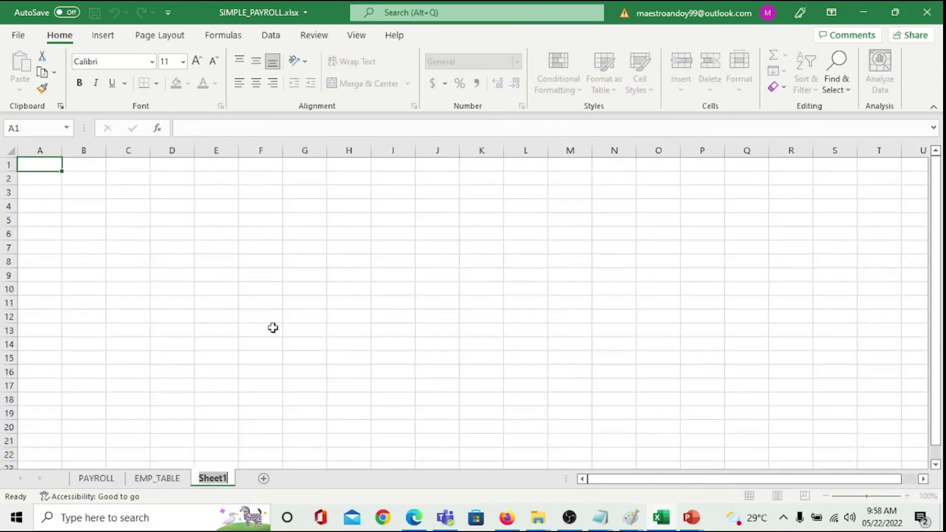
pyautogui.write('NEW_')
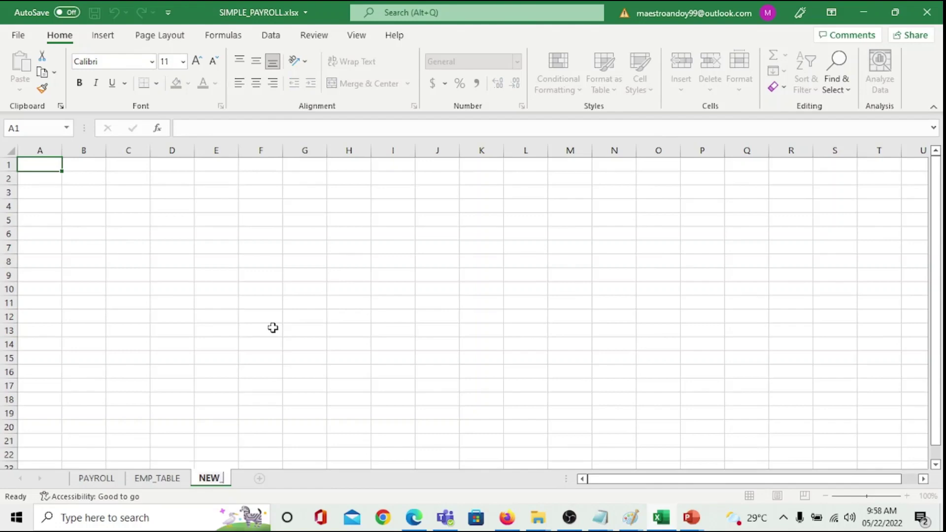
pyautogui.write('PAYROLL')
pyautogui.press('Return')
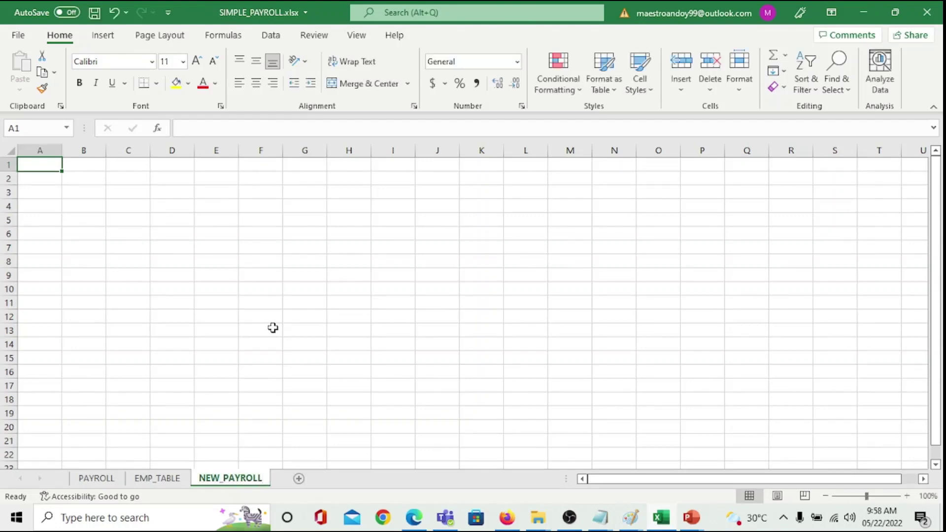
# Add another worksheet and name it NEW_EMP.
pyautogui.click(298, 478)
pyautogui.rightClick(298, 480)
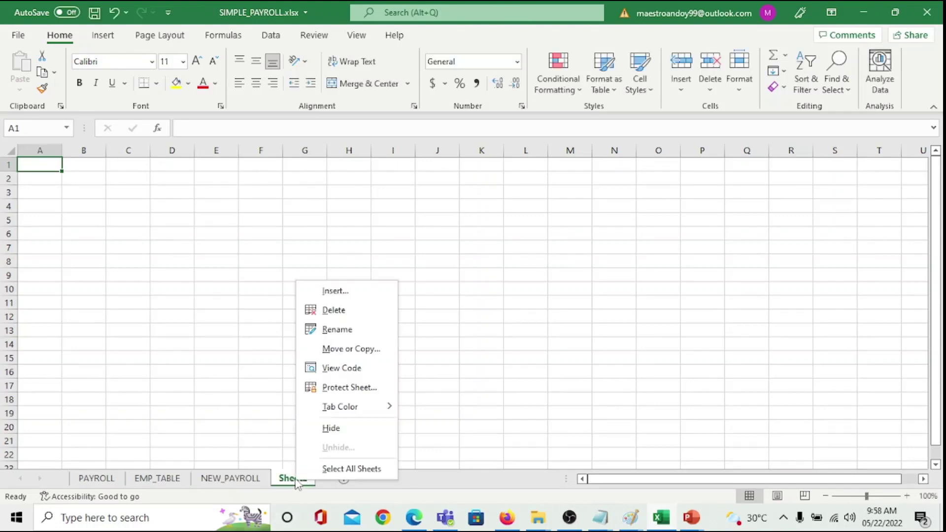
pyautogui.click(325, 329)
pyautogui.write('NEW')
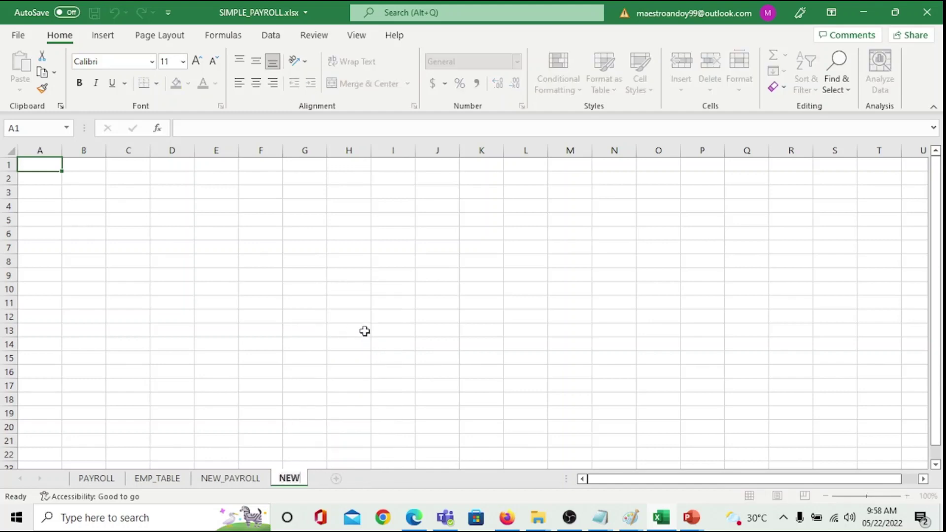
pyautogui.write('_EMP')
pyautogui.click(401, 302)
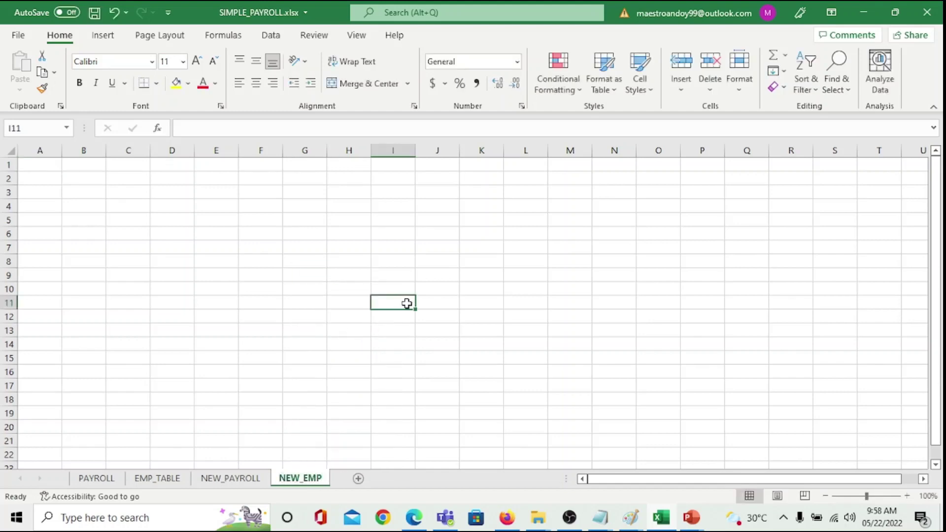
# Launch Chrome and search Google for 'emp table sample data'.
pyautogui.doubleClick(75, 240)
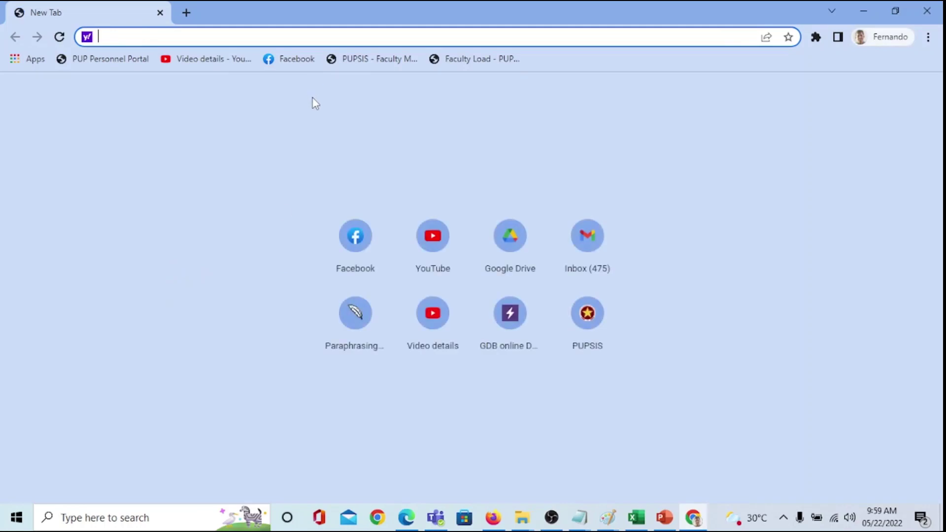
pyautogui.write('www.google.com.sg')
pyautogui.press('Return')
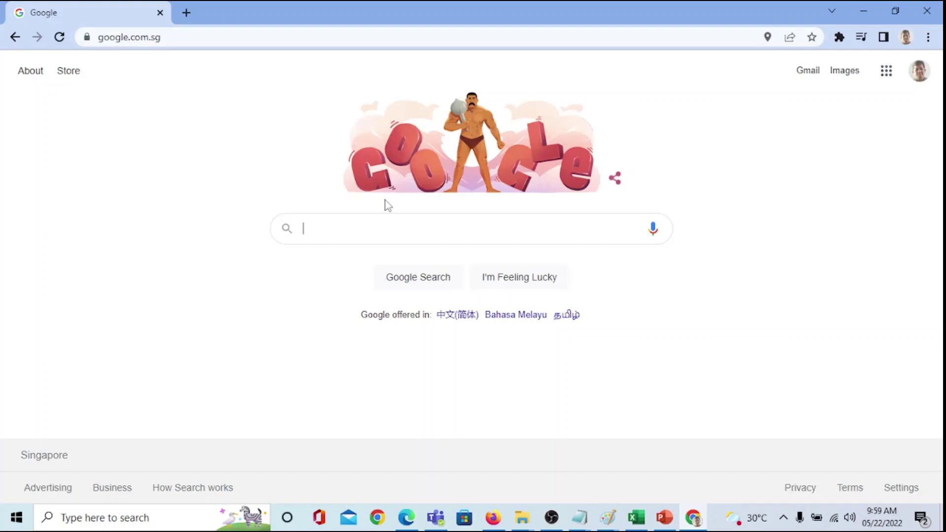
pyautogui.write('emp table sample data')
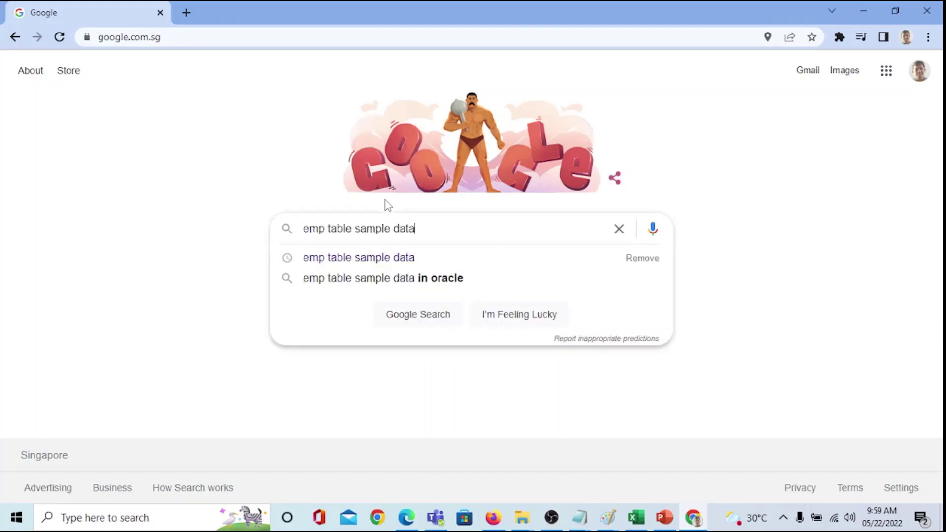
pyautogui.press('Return')
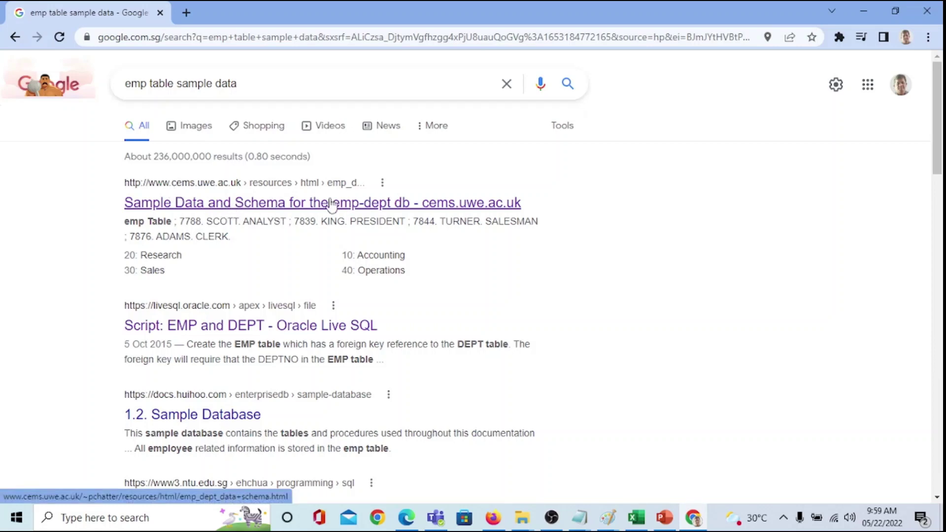
# Open the cems.uwe.ac.uk emp-dept page and copy its whole emp table.
pyautogui.click(216, 197)
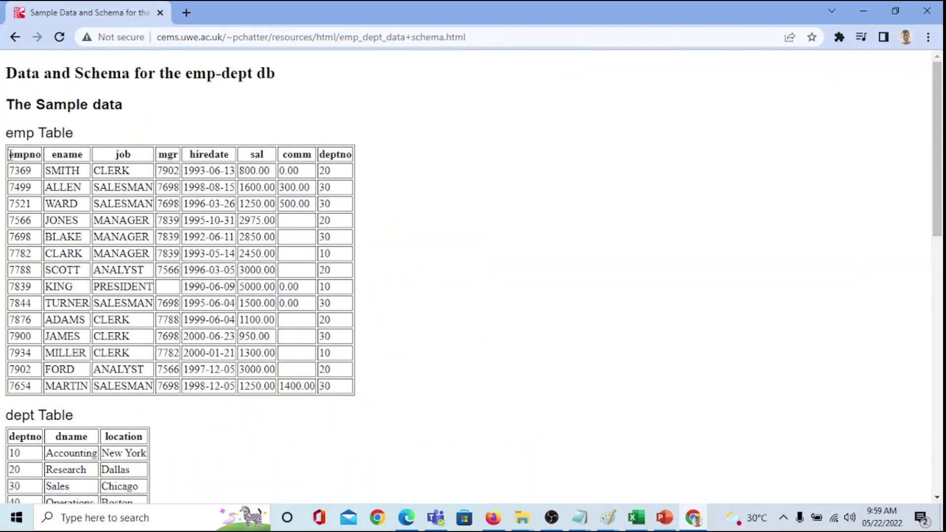
pyautogui.moveTo(9, 155); pyautogui.dragTo(363, 386)
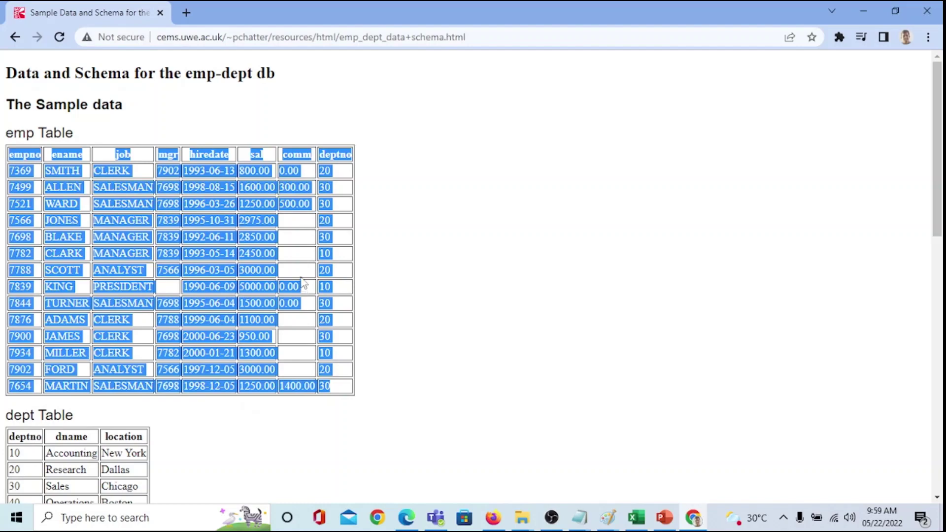
pyautogui.rightClick(327, 240)
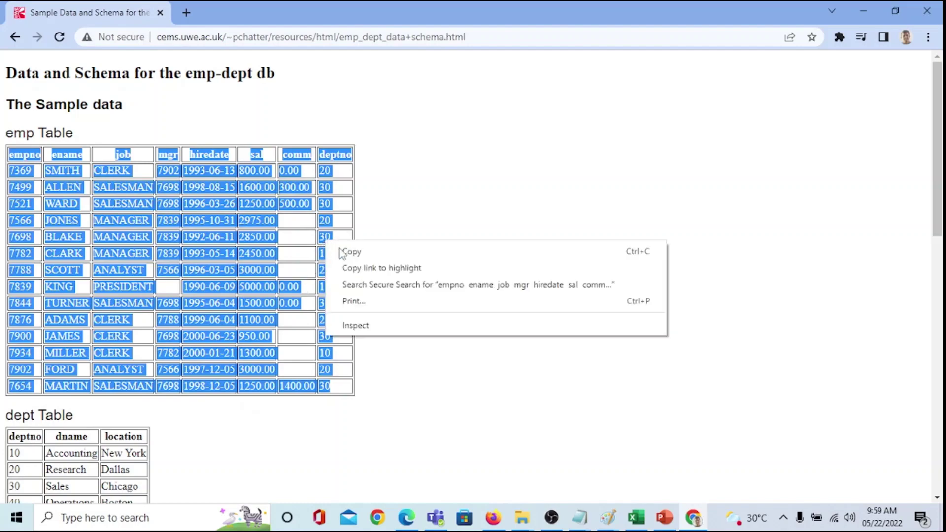
pyautogui.click(363, 253)
# Paste the copied emp table onto NEW_EMP starting at B4.
pyautogui.click(636, 517)
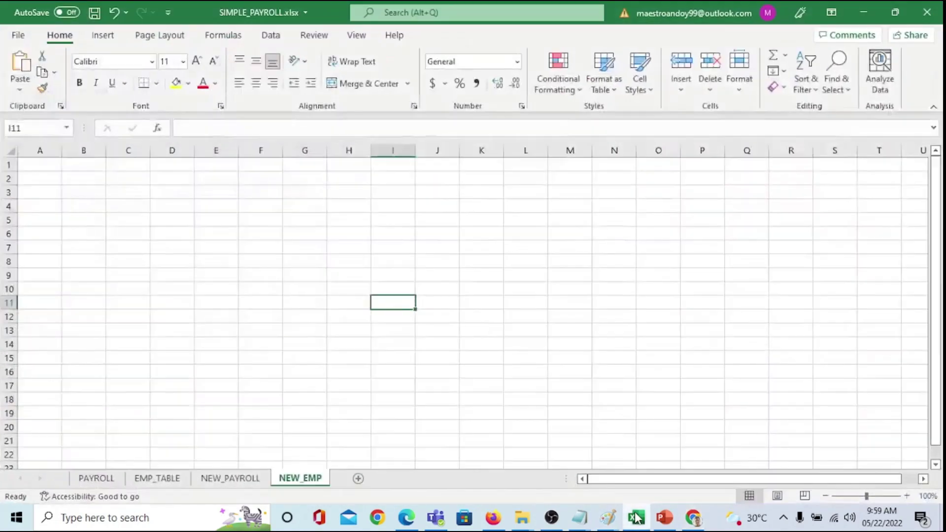
pyautogui.click(249, 232)
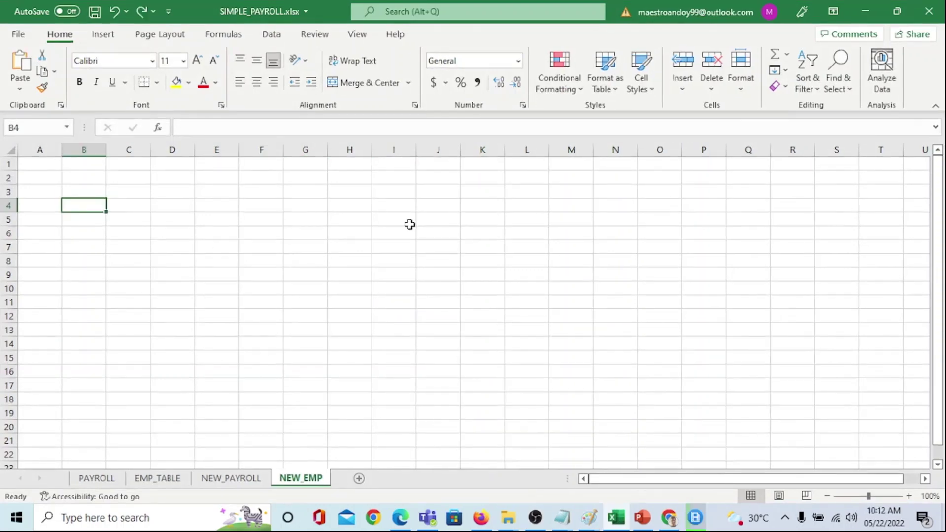
pyautogui.hotkey('ctrl', 'v')
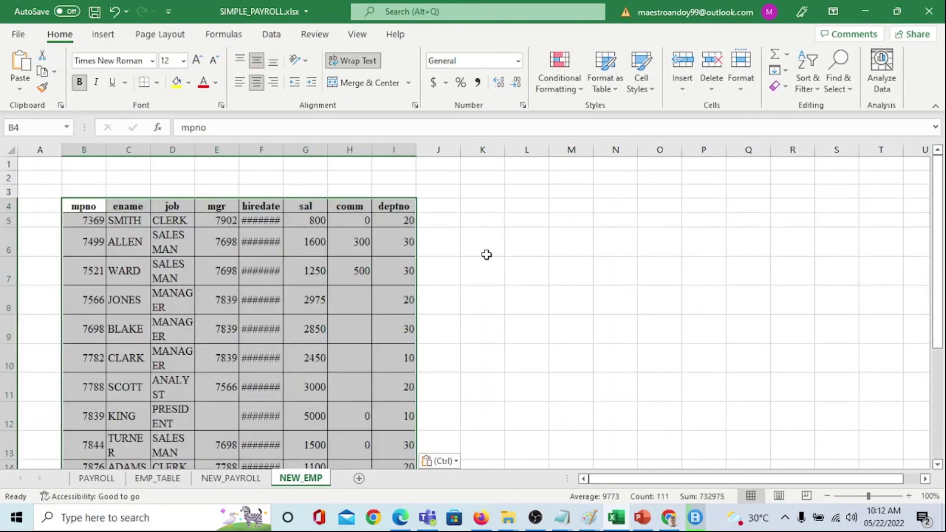
pyautogui.click(486, 254)
# Correct the B4 header to Empno and autofit column F so hire dates show.
pyautogui.click(80, 204)
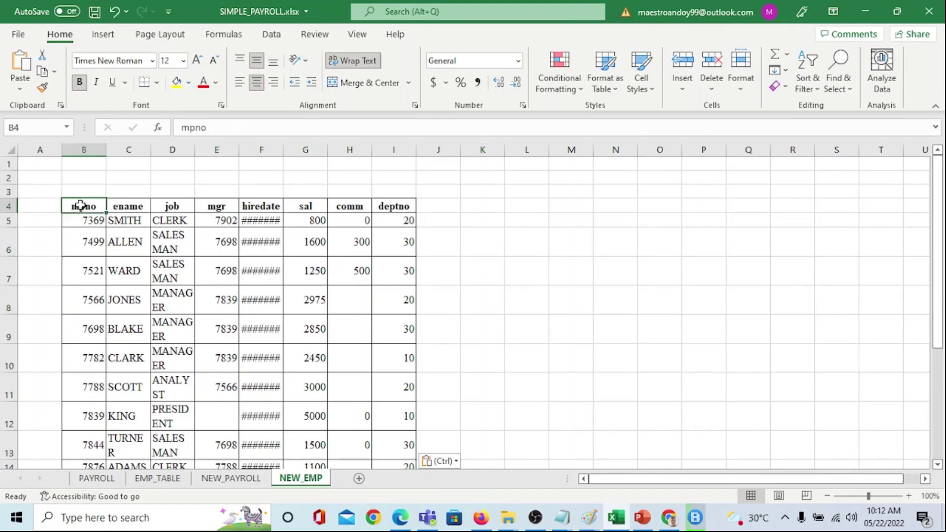
pyautogui.click(182, 129)
pyautogui.write('E')
pyautogui.hotkey('ctrl', 'Return')
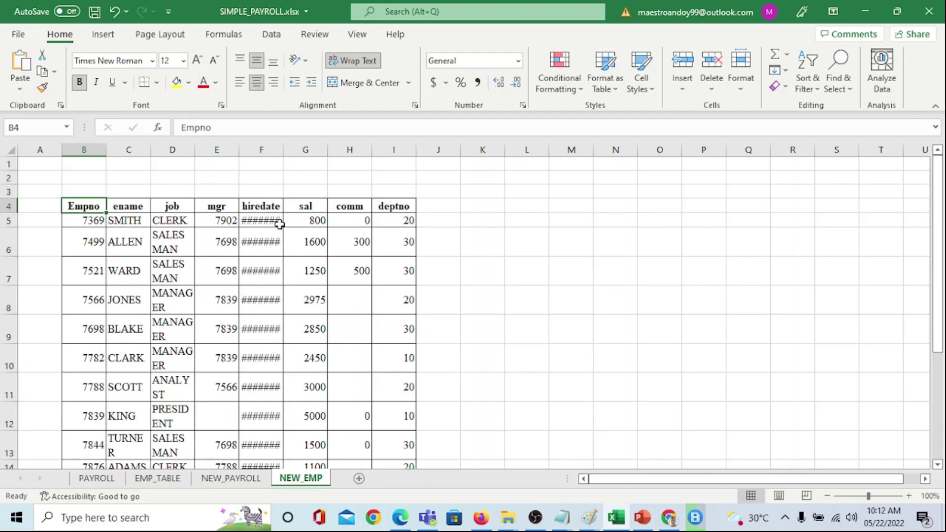
pyautogui.doubleClick(284, 151)
# Delete the blank rows 2 and 3 above the NEW_EMP header.
pyautogui.click(569, 234)
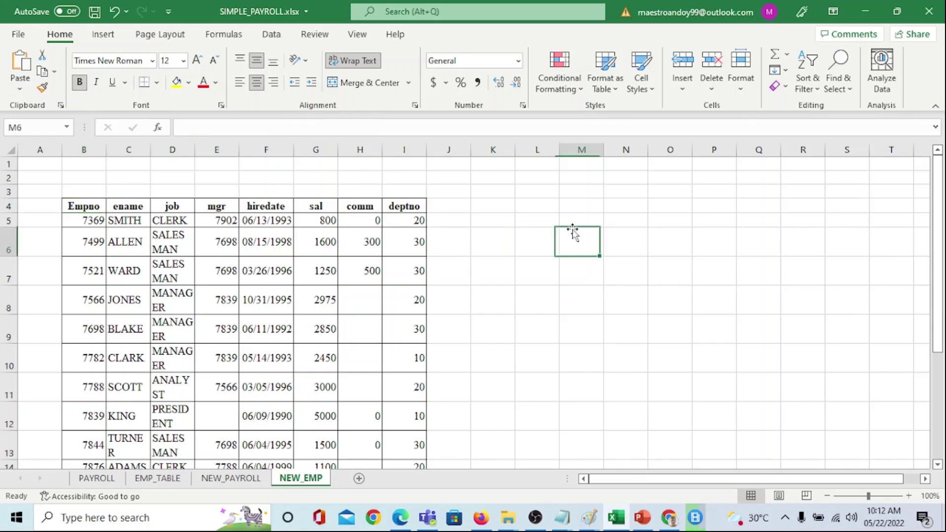
pyautogui.keyDown('ctrl'); pyautogui.scroll(-1, 568, 230); pyautogui.keyUp('ctrl')
pyautogui.keyDown('ctrl'); pyautogui.scroll(-1, 568, 230); pyautogui.keyUp('ctrl')
pyautogui.keyDown('ctrl'); pyautogui.scroll(1, 568, 231); pyautogui.keyUp('ctrl')
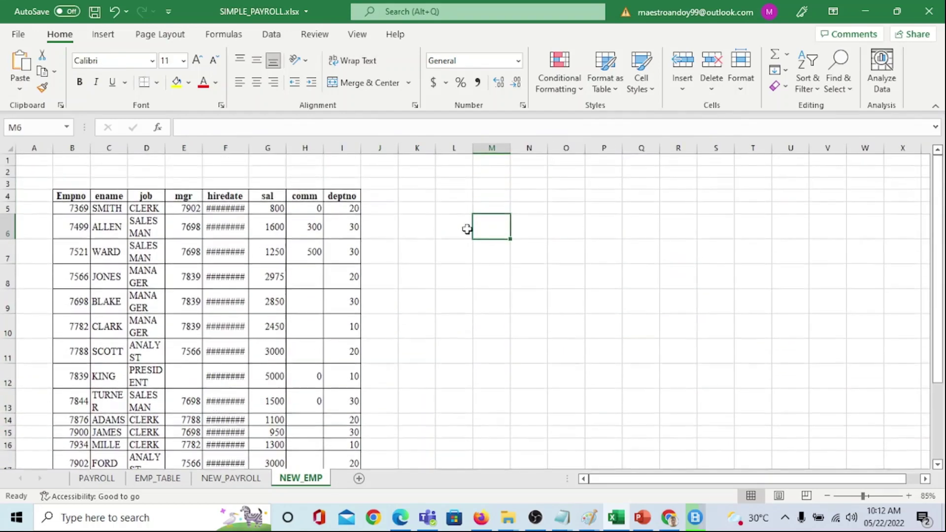
pyautogui.keyDown('ctrl'); pyautogui.scroll(1, 410, 217); pyautogui.keyUp('ctrl')
pyautogui.keyDown('ctrl'); pyautogui.scroll(1, 410, 217); pyautogui.keyUp('ctrl')
pyautogui.scroll(-1, 401, 213)
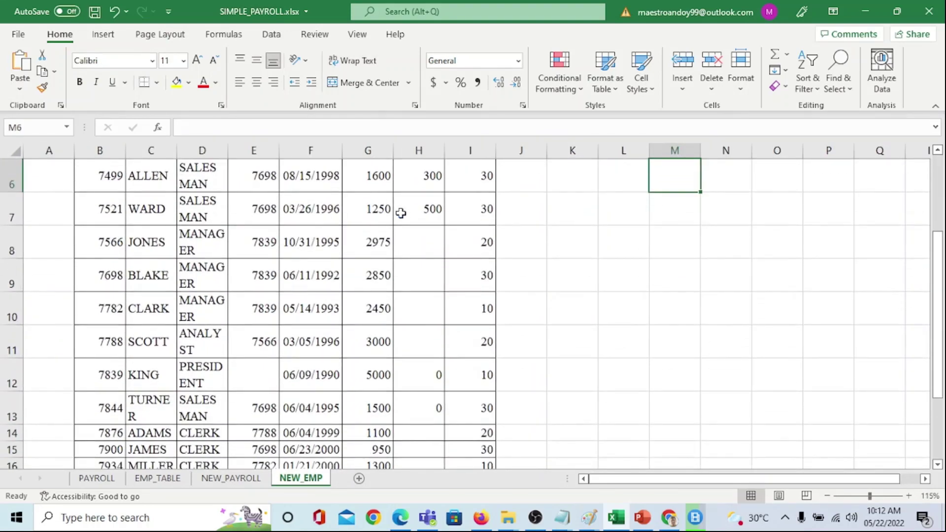
pyautogui.scroll(2, 351, 176)
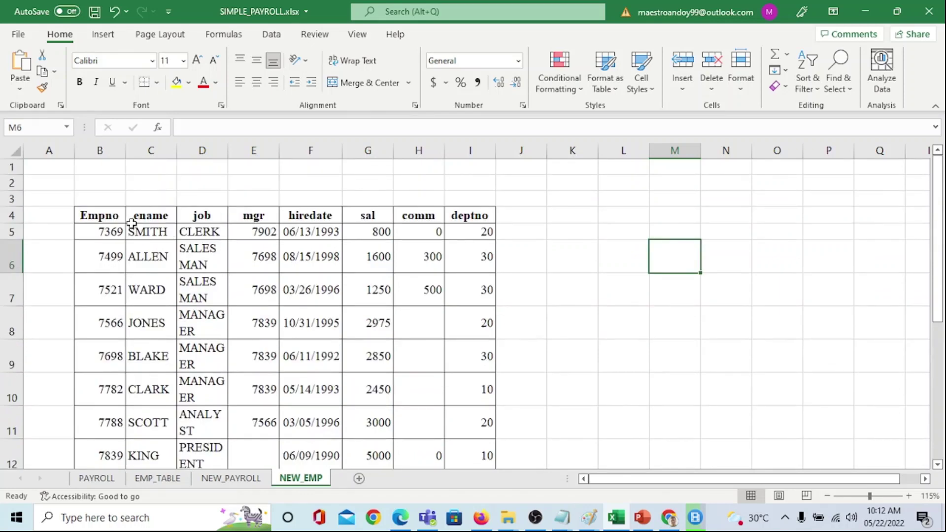
pyautogui.moveTo(12, 183); pyautogui.dragTo(11, 199)
pyautogui.rightClick(14, 202)
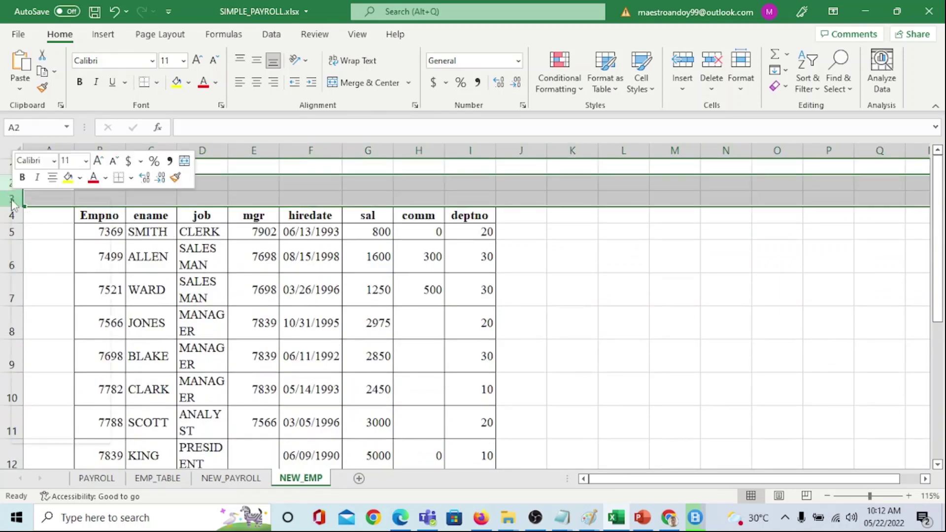
pyautogui.click(53, 331)
# Give the header row B2:I2 a light grey fill.
pyautogui.click(370, 291)
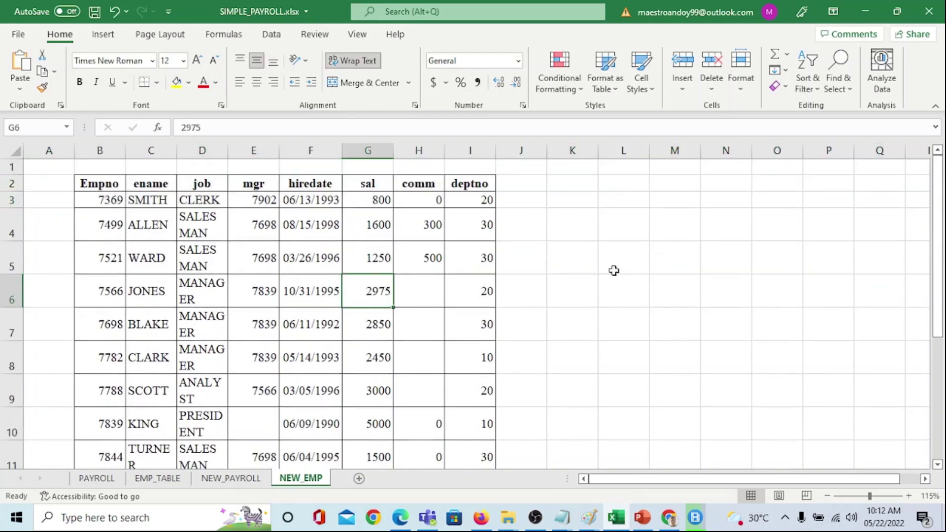
pyautogui.moveTo(104, 183); pyautogui.dragTo(459, 185)
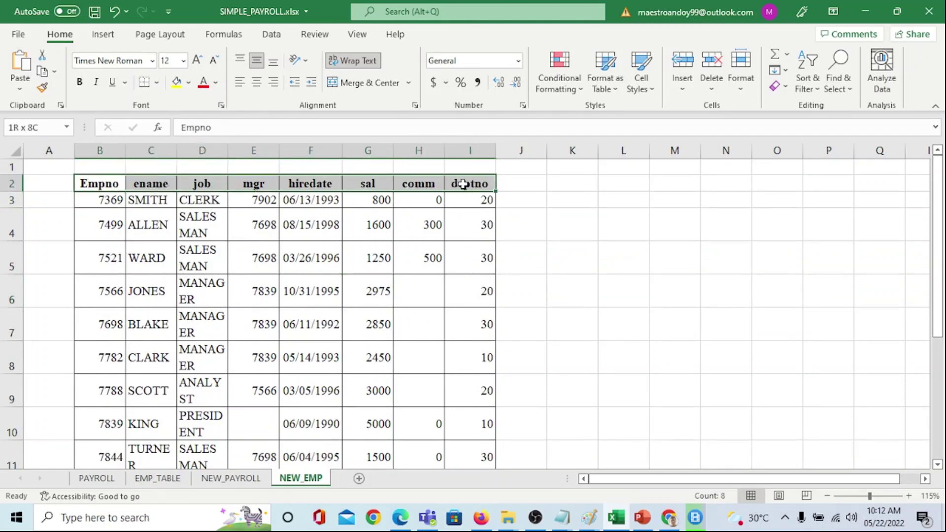
pyautogui.click(189, 82)
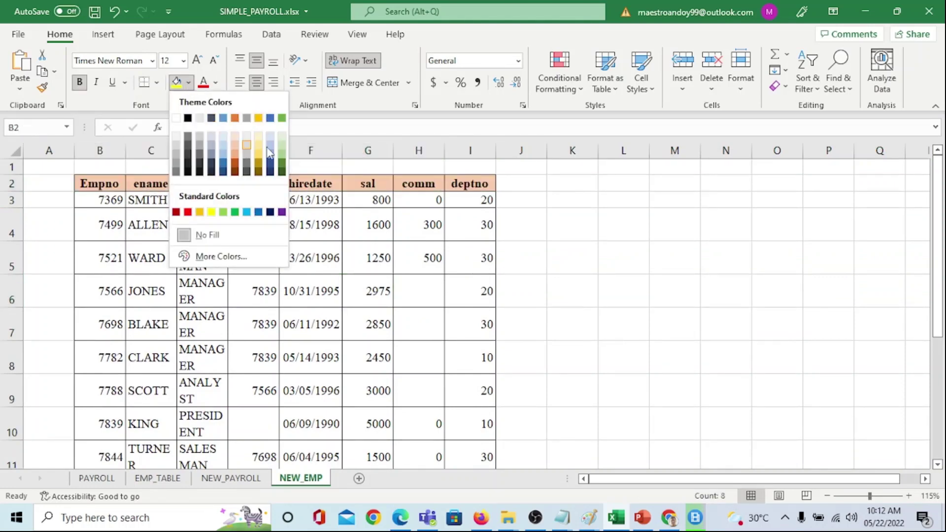
pyautogui.click(199, 144)
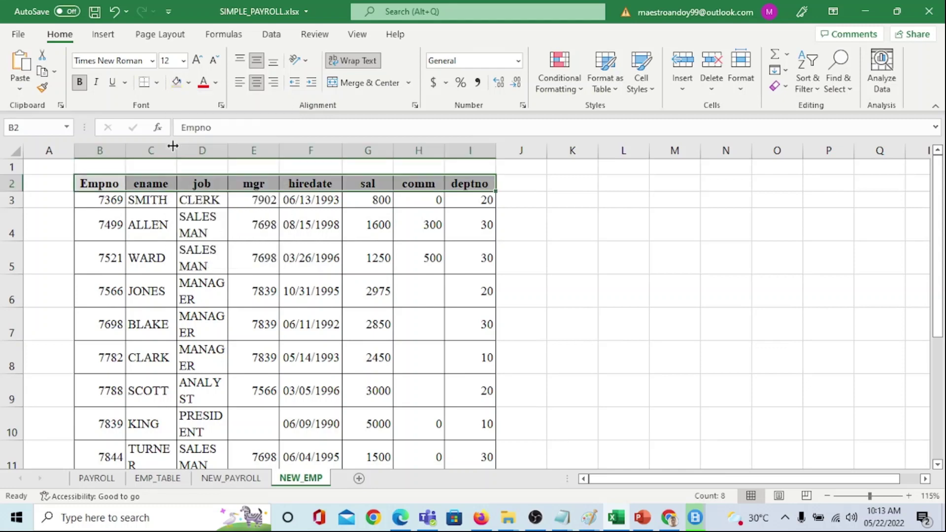
pyautogui.click(486, 226)
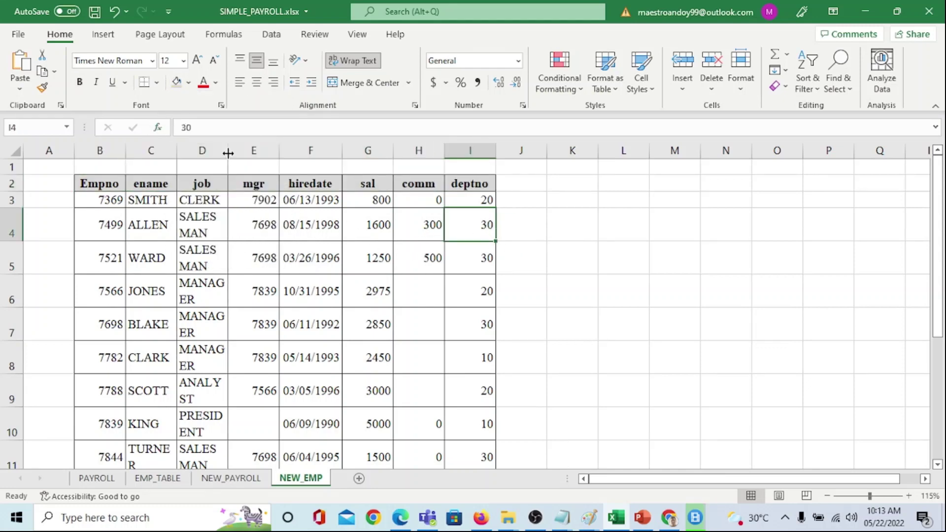
# Widen the job and ename columns and even rows 3–16 to single-line height.
pyautogui.moveTo(228, 150); pyautogui.dragTo(290, 150)
pyautogui.click(346, 249)
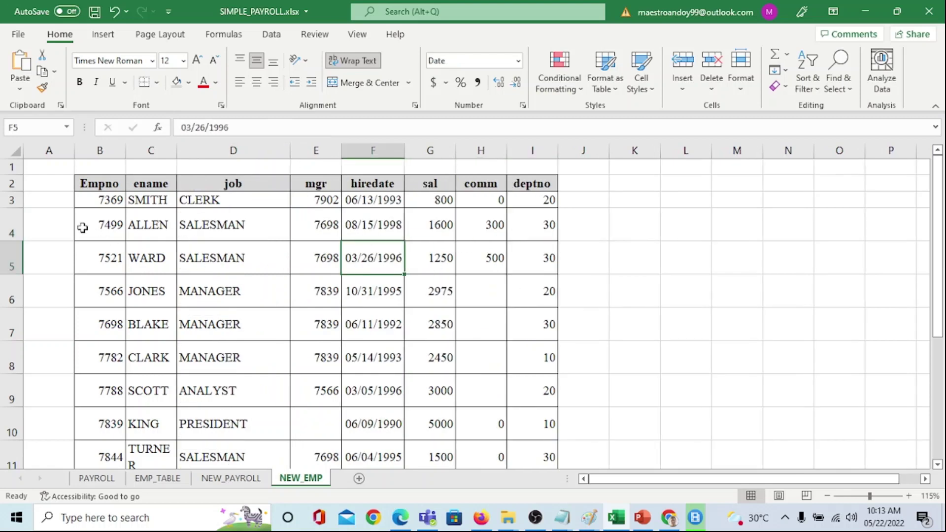
pyautogui.moveTo(12, 200)
pyautogui.mouseDown()
pyautogui.moveTo(2, 499)
pyautogui.moveTo(5, 430)
pyautogui.mouseUp()
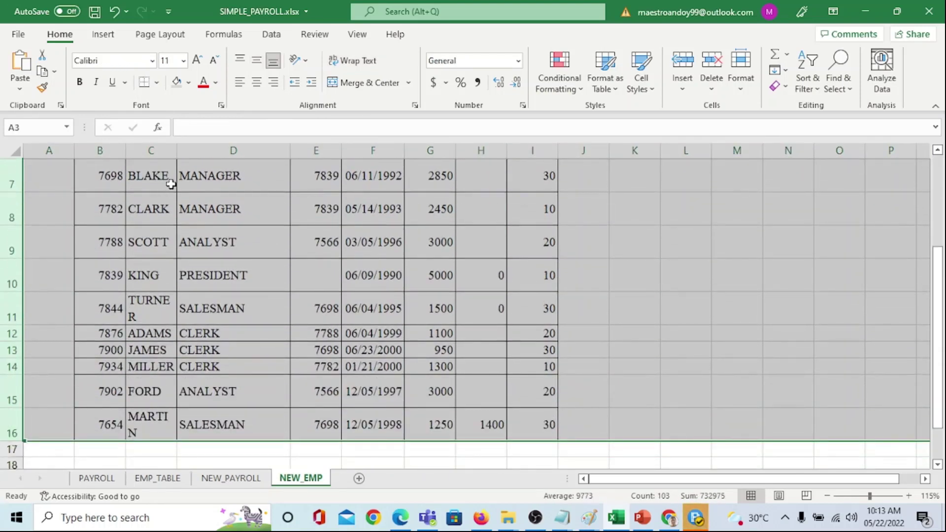
pyautogui.moveTo(176, 150); pyautogui.dragTo(199, 150)
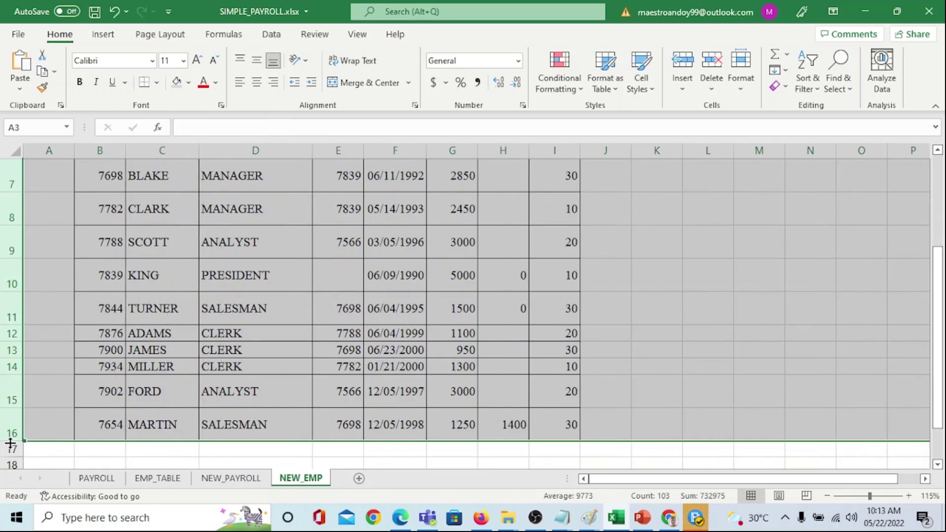
pyautogui.moveTo(18, 443); pyautogui.dragTo(18, 425)
pyautogui.scroll(2, 634, 285)
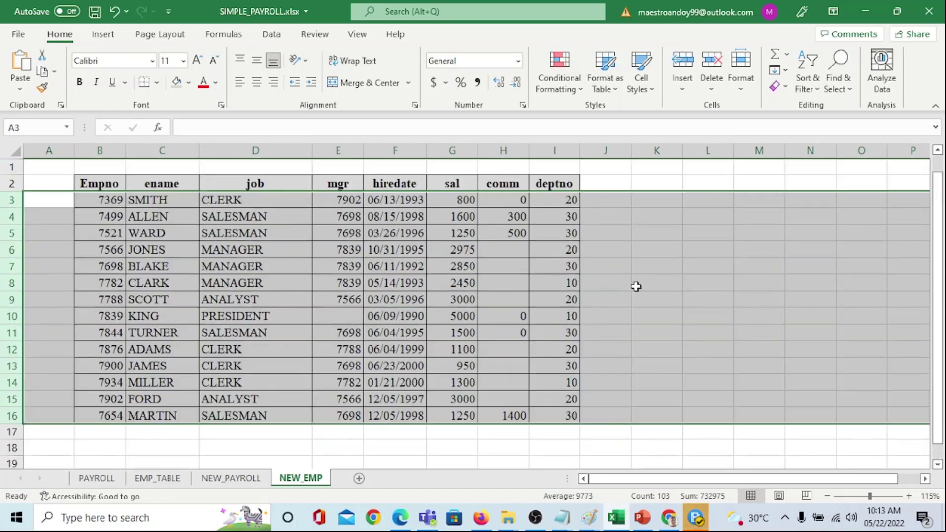
pyautogui.click(590, 295)
# Save the workbook with Ctrl+S, glance at PAYROLL, and return to NEW_EMP.
pyautogui.click(217, 236)
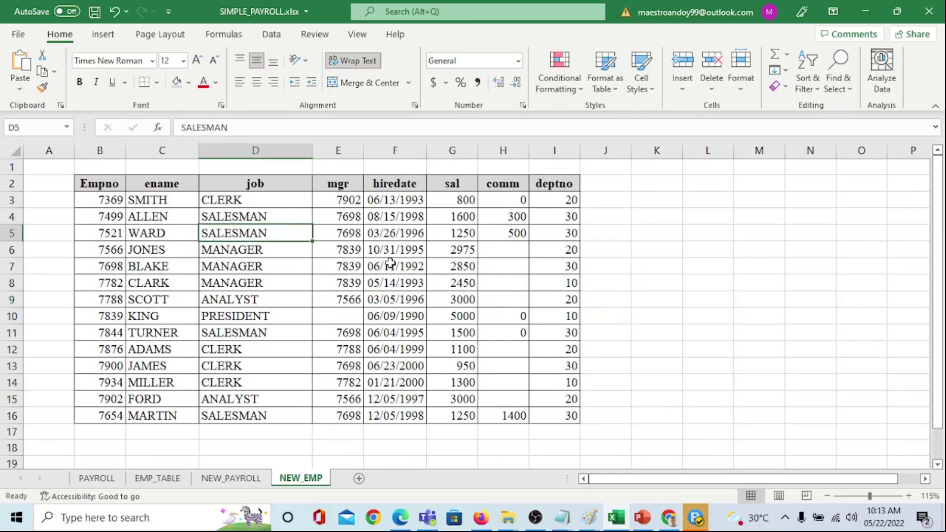
pyautogui.hotkey('ctrl', 's')
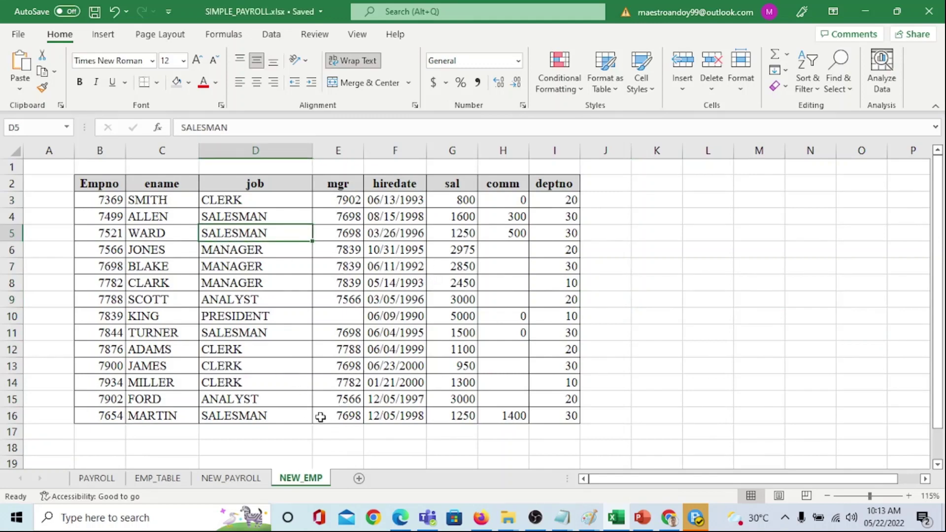
pyautogui.click(93, 478)
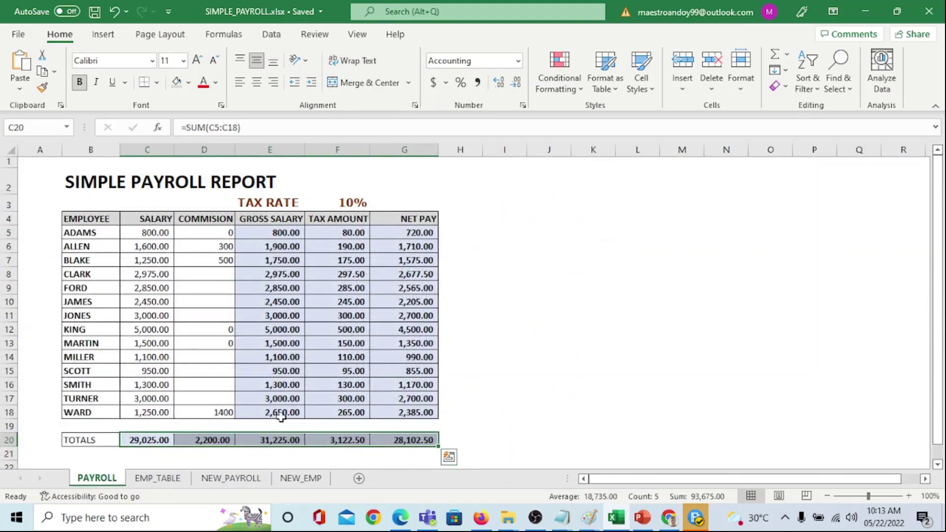
pyautogui.click(308, 479)
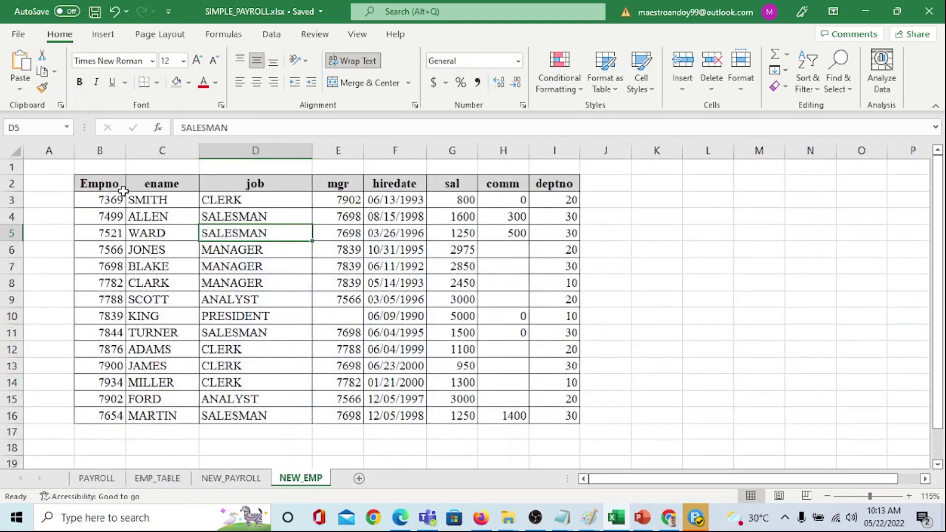
# Select the ename column C2:C16, from the header through MARTIN.
pyautogui.moveTo(163, 181); pyautogui.dragTo(179, 294)
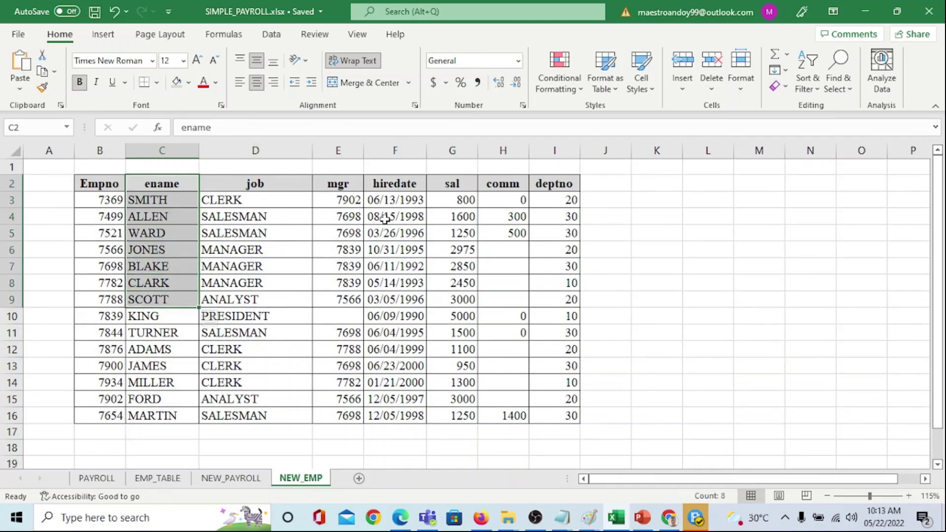
pyautogui.moveTo(452, 183); pyautogui.dragTo(517, 254)
pyautogui.click(512, 199)
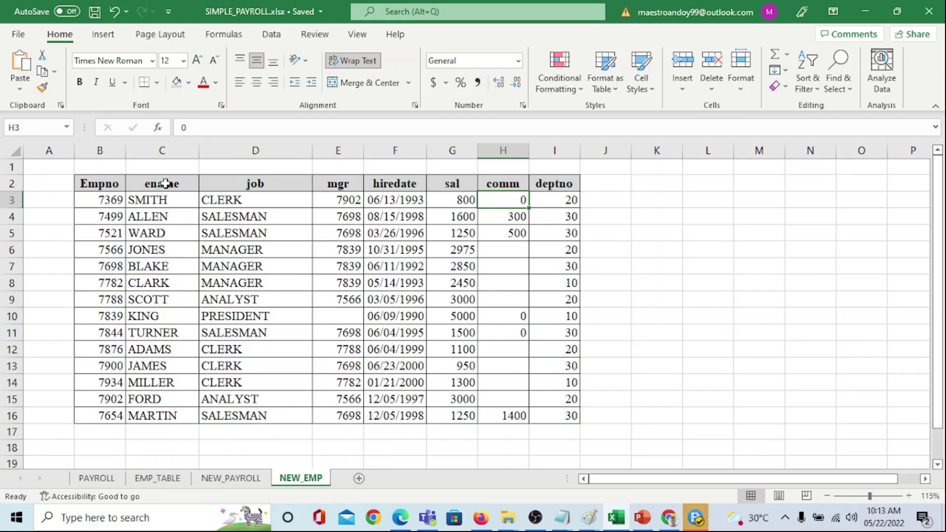
pyautogui.moveTo(162, 183); pyautogui.dragTo(154, 416)
# Paste the ename column at NEW_PAYROLL C4, widen column C, and left-align its header.
pyautogui.hotkey('ctrl', 'c')
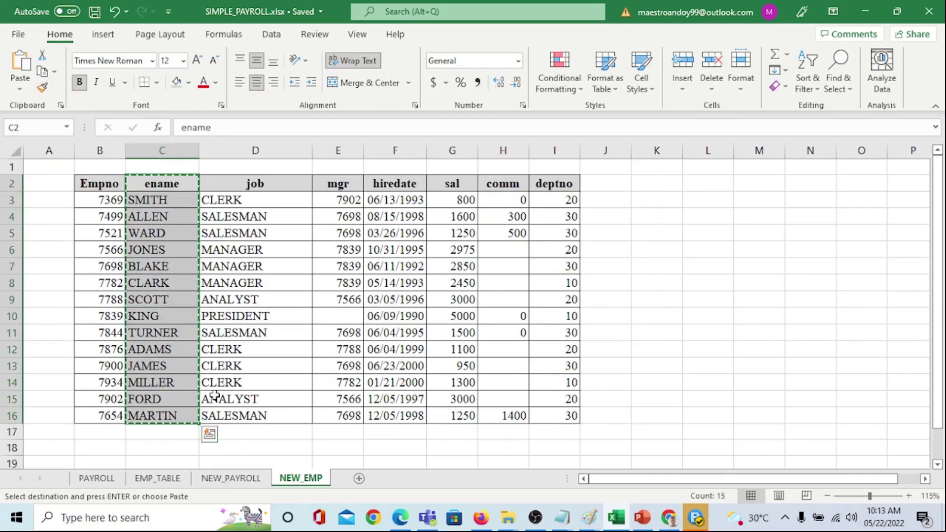
pyautogui.click(230, 478)
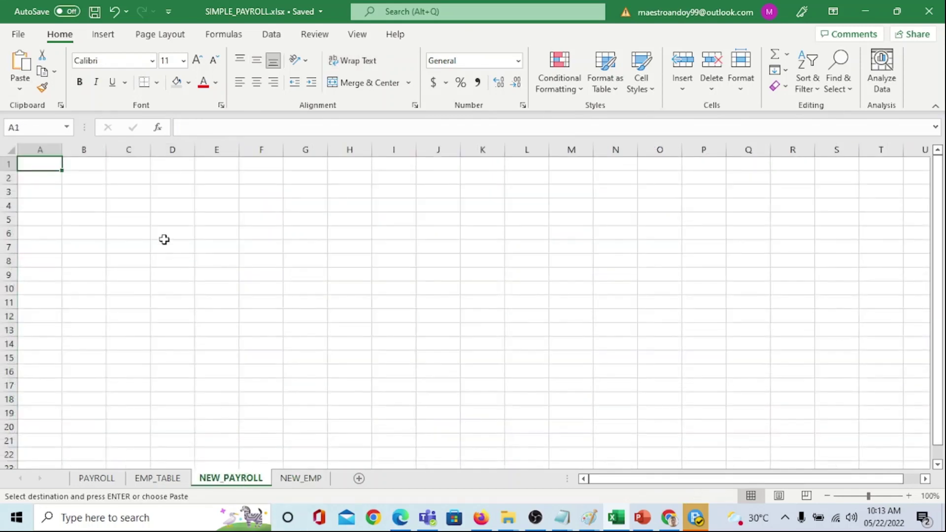
pyautogui.click(132, 202)
pyautogui.press('Return')
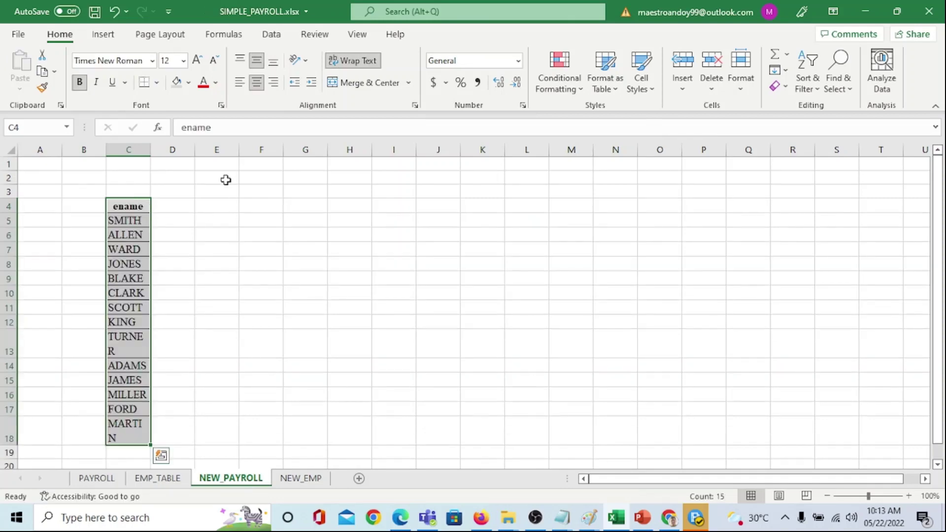
pyautogui.moveTo(151, 150); pyautogui.dragTo(207, 149)
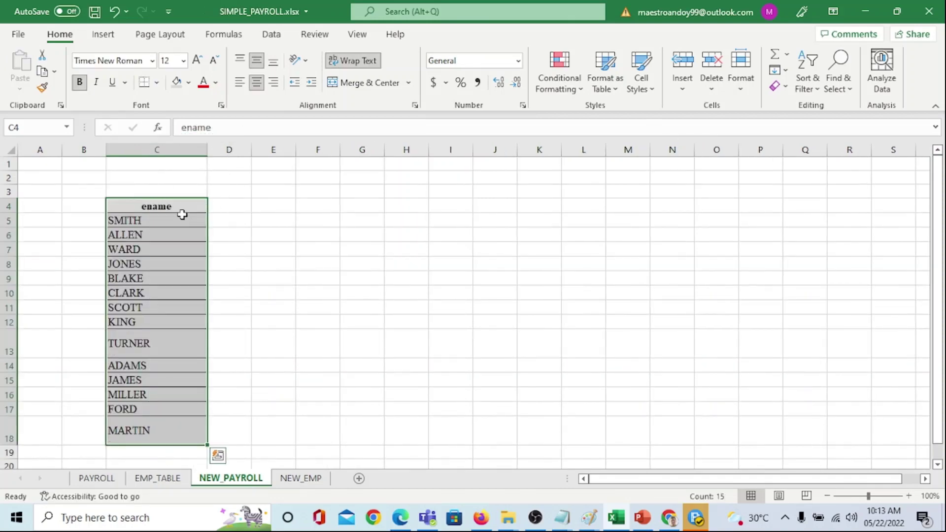
pyautogui.click(181, 211)
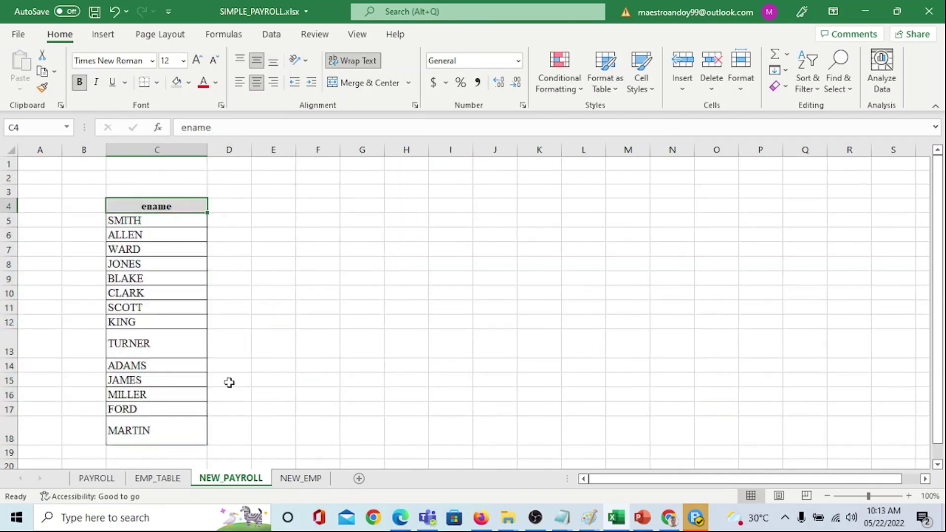
pyautogui.click(239, 82)
pyautogui.click(269, 279)
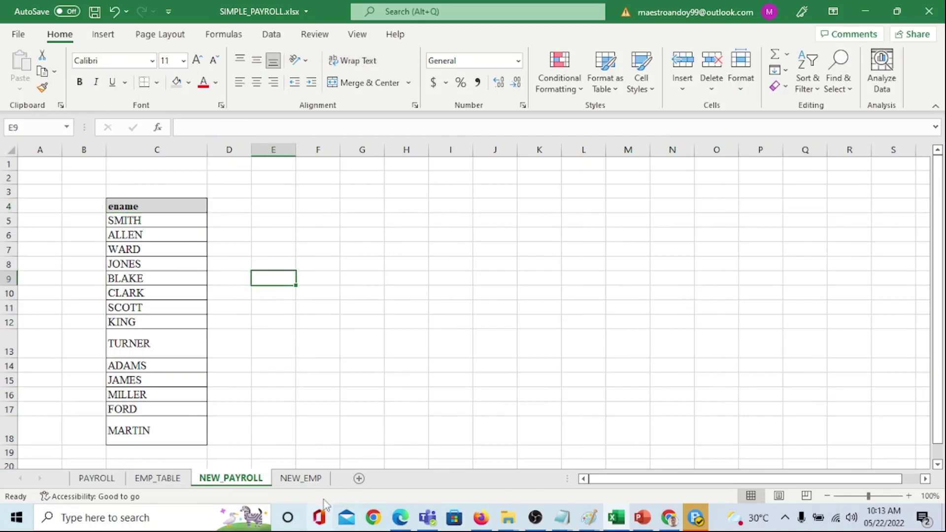
# Copy the sal and comm columns from NEW_EMP to D4 and widen columns D and E.
pyautogui.click(298, 478)
pyautogui.moveTo(460, 187); pyautogui.dragTo(522, 412)
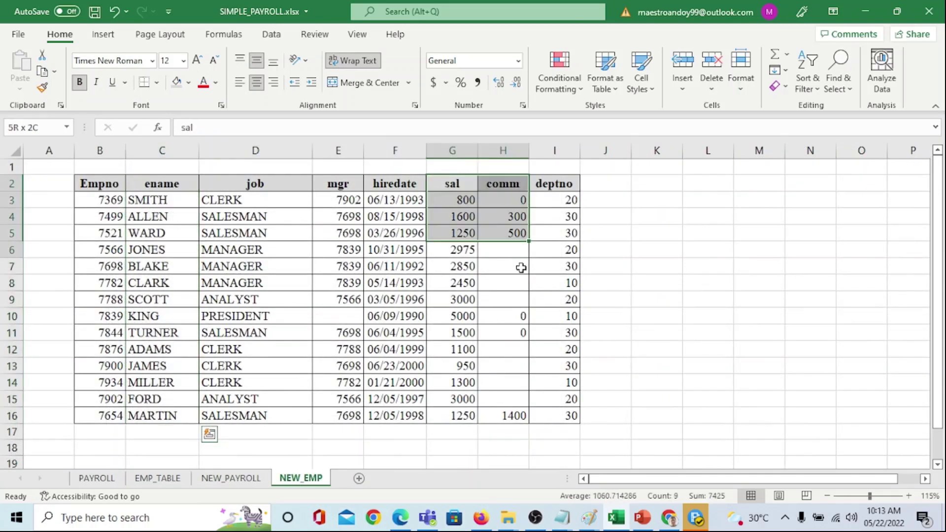
pyautogui.hotkey('ctrl', 'c')
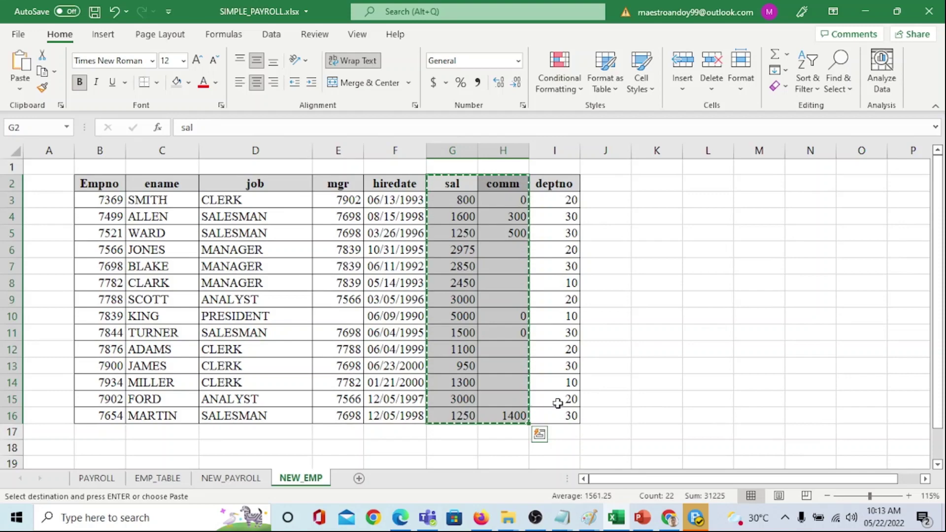
pyautogui.click(231, 478)
pyautogui.click(241, 232)
pyautogui.click(238, 206)
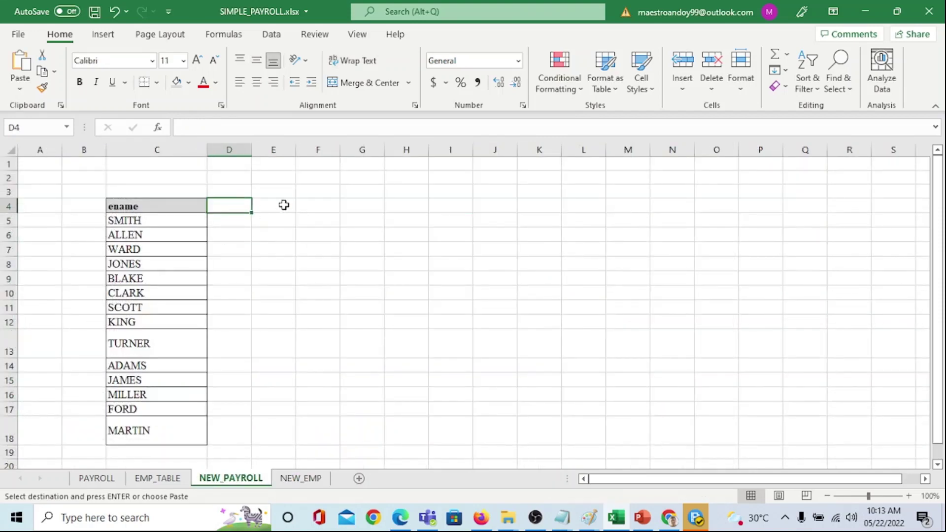
pyautogui.press('Return')
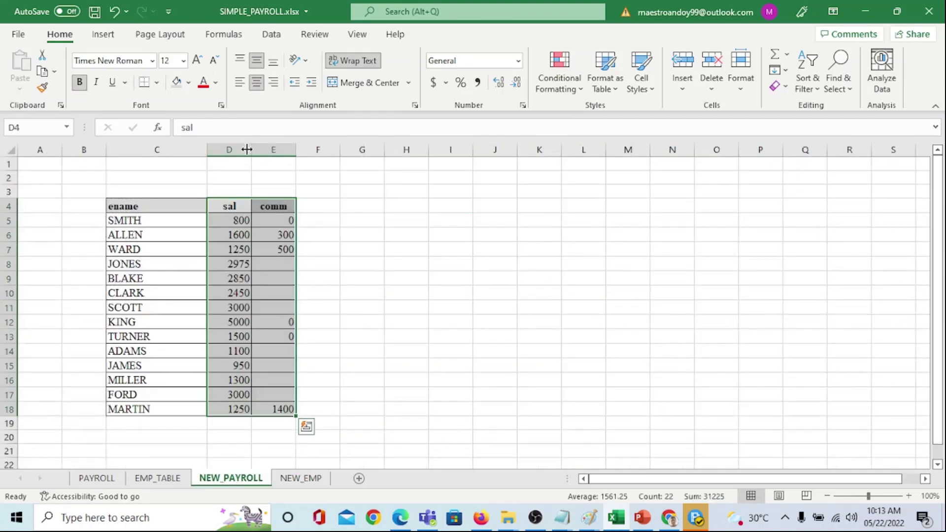
pyautogui.moveTo(251, 149); pyautogui.dragTo(418, 154)
pyautogui.click(424, 219)
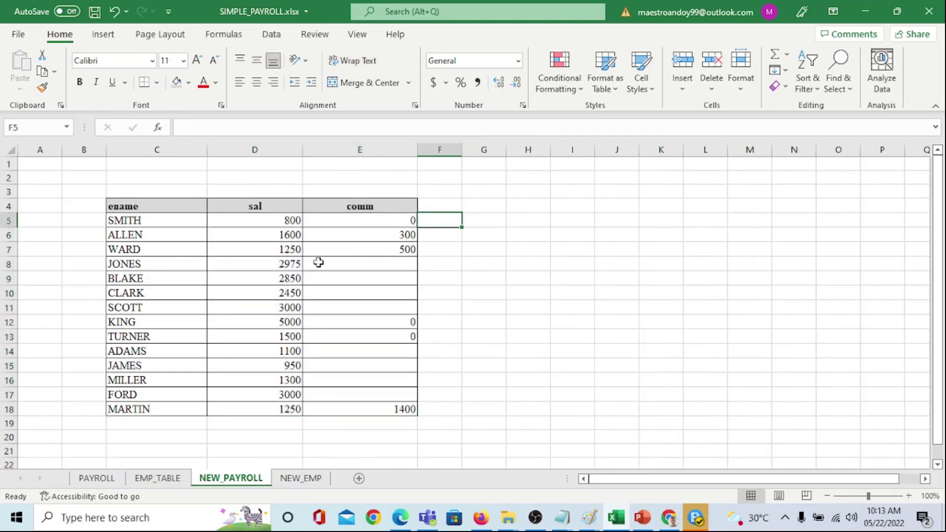
pyautogui.click(97, 478)
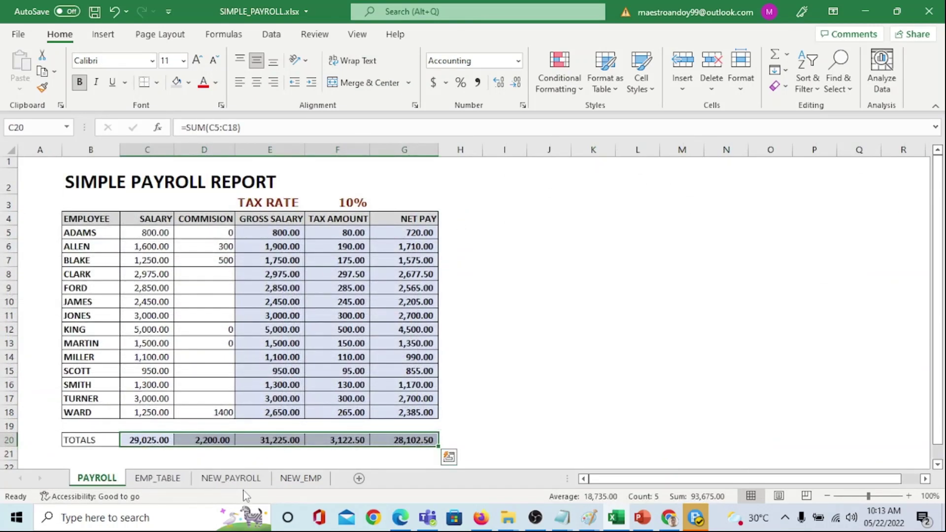
# Retitle the C4 and D4 headers as EMPLOYEE and SALARY.
pyautogui.click(232, 478)
pyautogui.click(174, 202)
pyautogui.write('E MPLO')
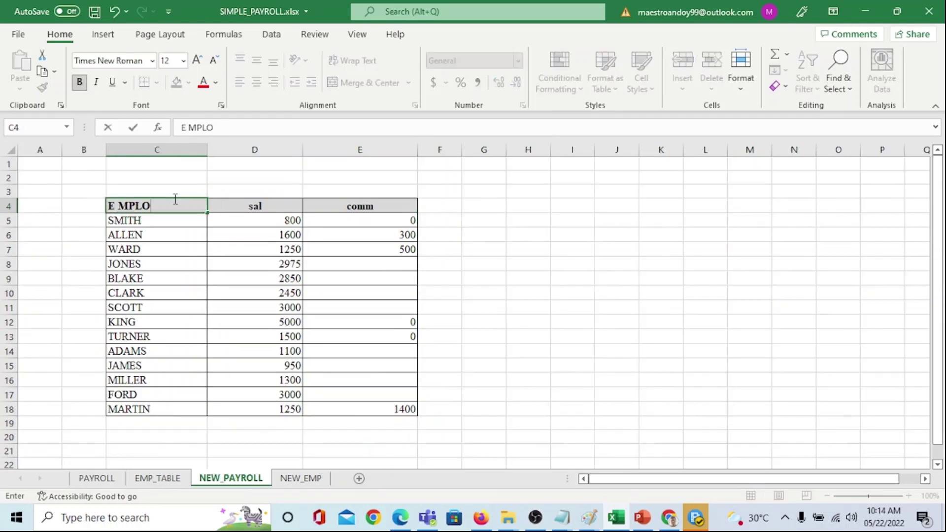
pyautogui.press('BackSpace')
pyautogui.press('BackSpace')
pyautogui.press('BackSpace')
pyautogui.write('MPLO')
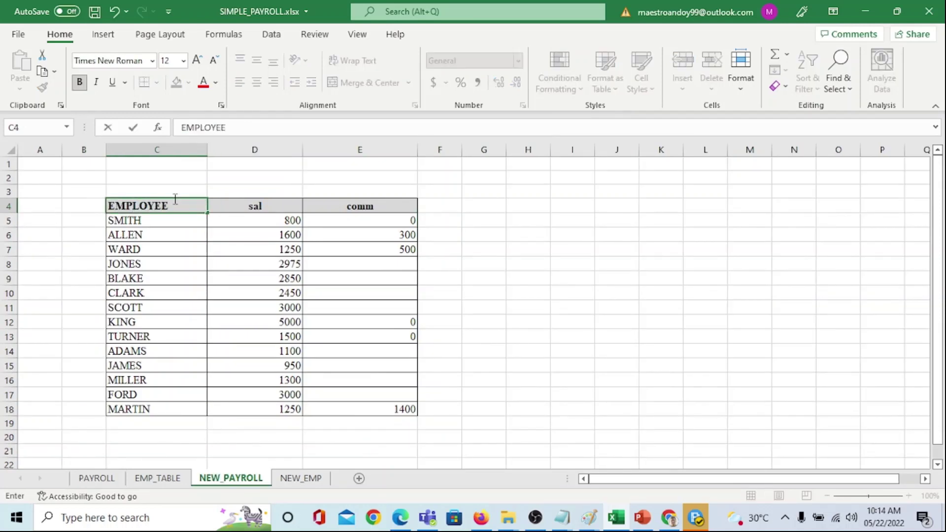
pyautogui.press('Tab')
pyautogui.write('SALART')
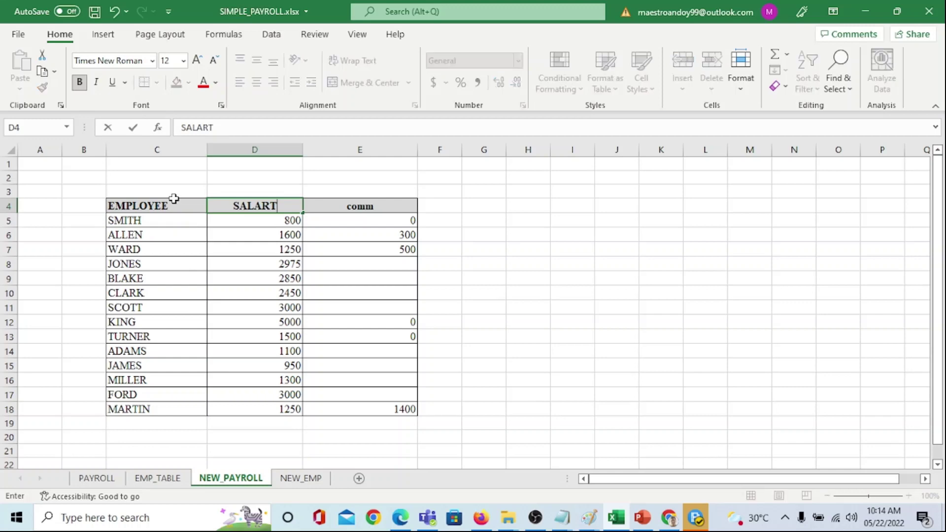
pyautogui.press('BackSpace')
pyautogui.write('Y')
pyautogui.press('Return')
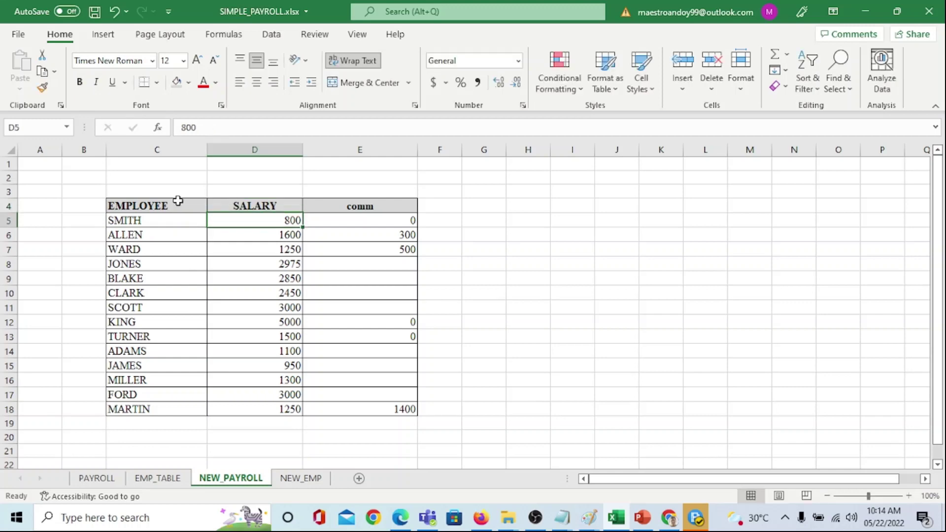
# Right-align the SALARY header and resize column D to fit it.
pyautogui.click(285, 208)
pyautogui.click(273, 82)
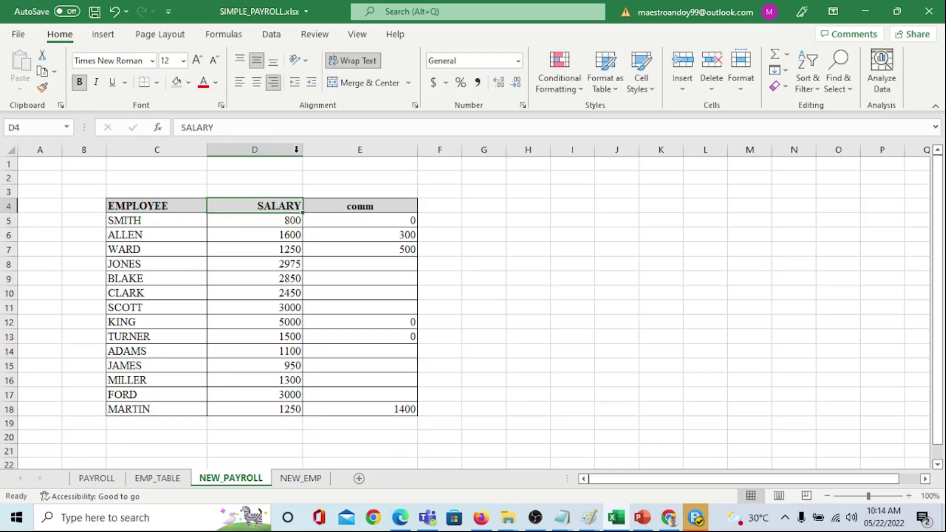
pyautogui.doubleClick(303, 149)
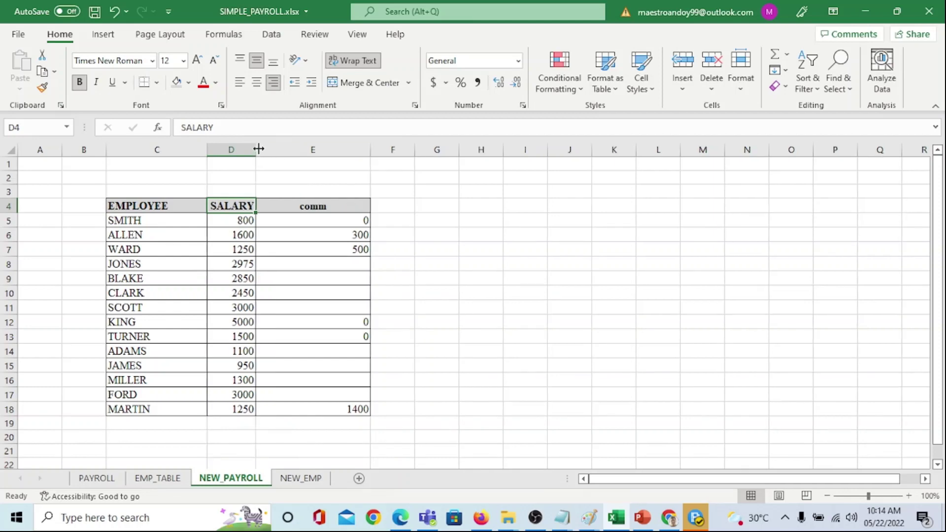
pyautogui.moveTo(259, 149); pyautogui.dragTo(275, 149)
# Retitle E4 as COMMISSION, right-align it, and autofit column E.
pyautogui.click(359, 211)
pyautogui.write('C')
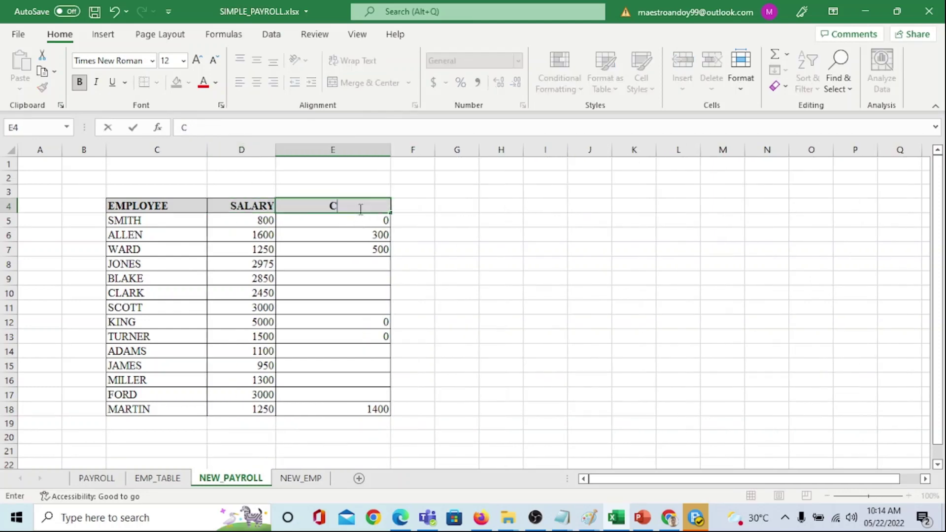
pyautogui.write('OMMIS')
pyautogui.press('BackSpace')
pyautogui.press('BackSpace')
pyautogui.press('BackSpace')
pyautogui.write('MIS')
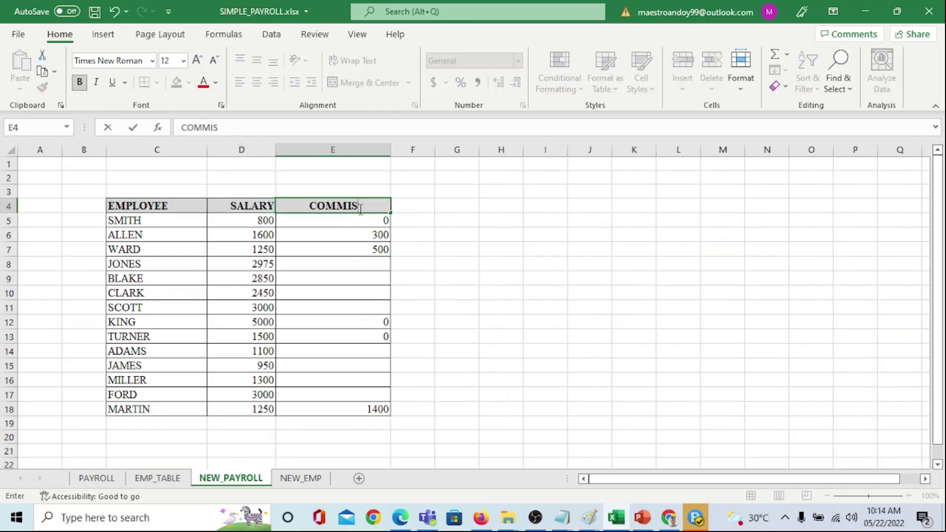
pyautogui.write('SION')
pyautogui.press('Return')
pyautogui.click(361, 205)
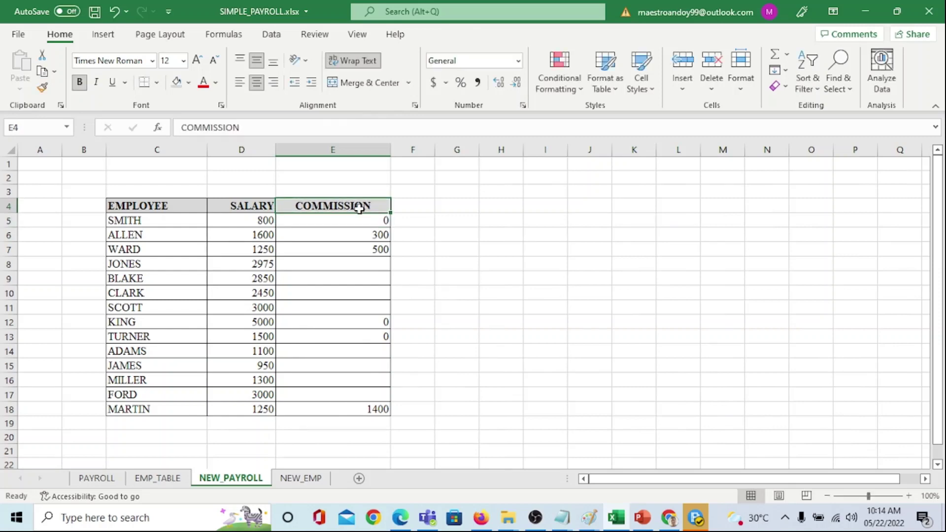
pyautogui.click(273, 82)
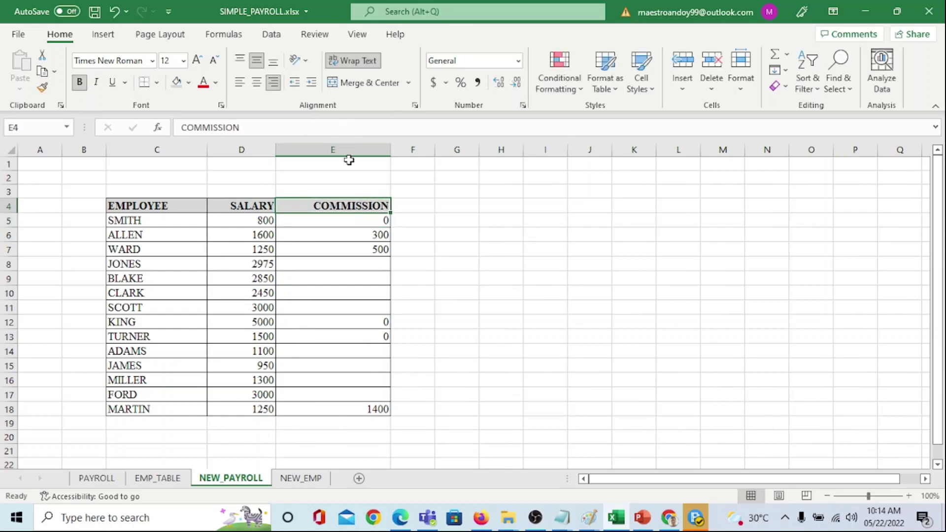
pyautogui.doubleClick(394, 147)
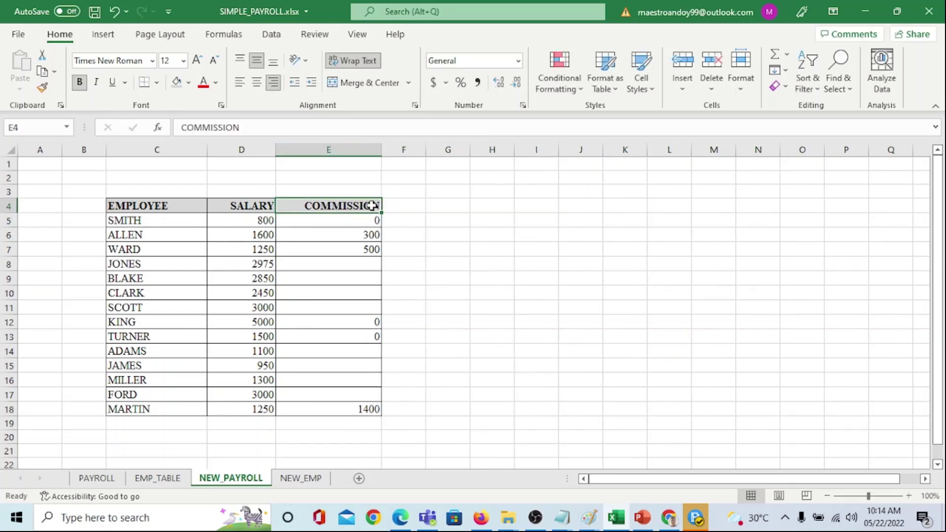
# Copy the COMMISSION header into F4 and widen column F.
pyautogui.hotkey('ctrl', 'c')
pyautogui.click(397, 203)
pyautogui.press('Return')
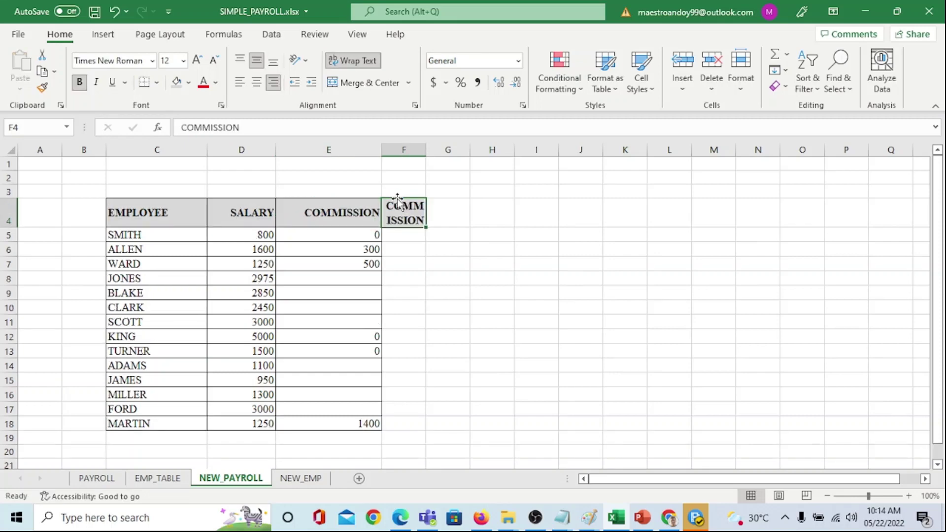
pyautogui.moveTo(425, 149); pyautogui.dragTo(498, 149)
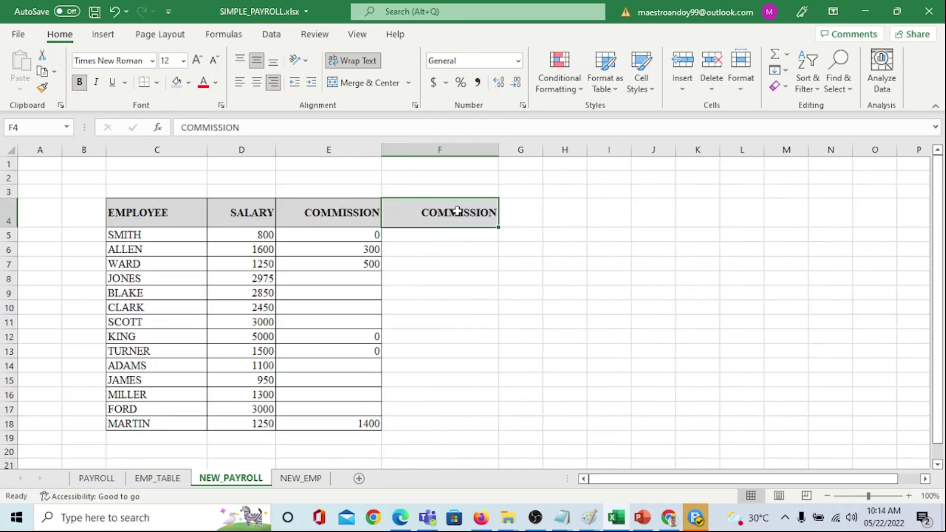
# Enter GROSS SALARY in F4 and copy its formatted header into G4.
pyautogui.write('GROSS SALA')
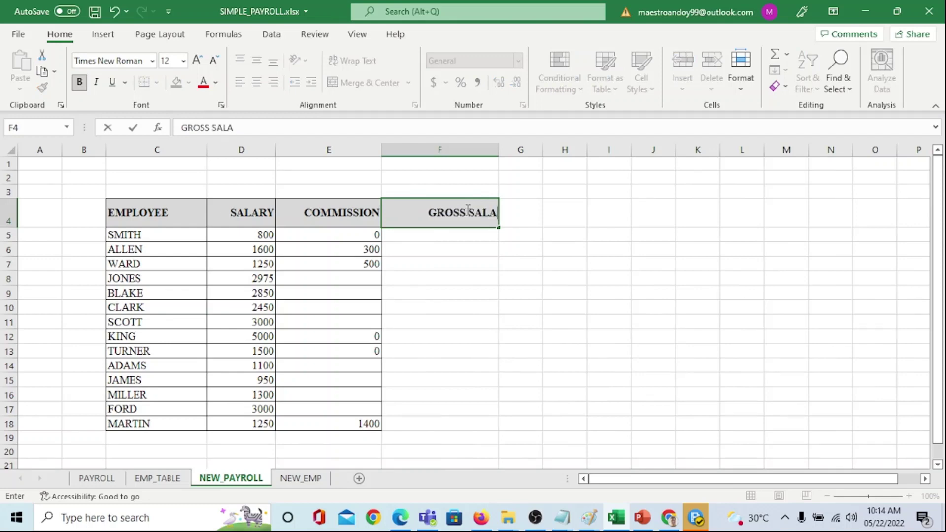
pyautogui.write('RY')
pyautogui.hotkey('ctrl', 'Return')
pyautogui.hotkey('ctrl', 'c')
pyautogui.press('Right')
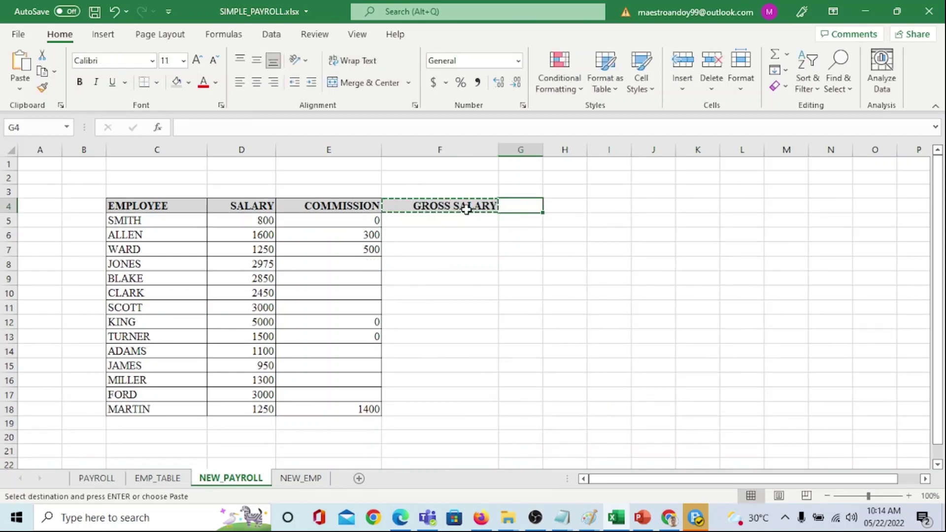
pyautogui.press('Return')
# Enter TAX AMOUNT in G4 and NET PAY in H4, fitting columns G and H.
pyautogui.write('TAX')
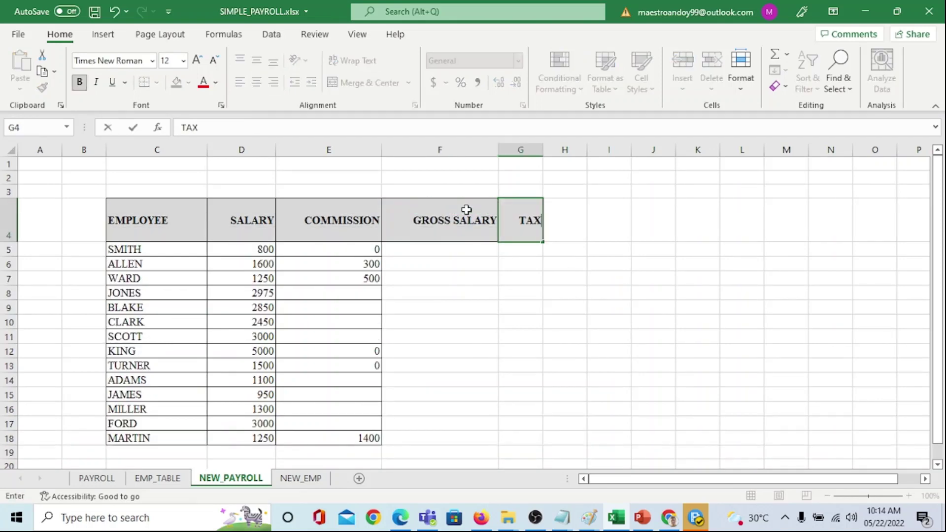
pyautogui.write(' AMPOU')
pyautogui.press('BackSpace')
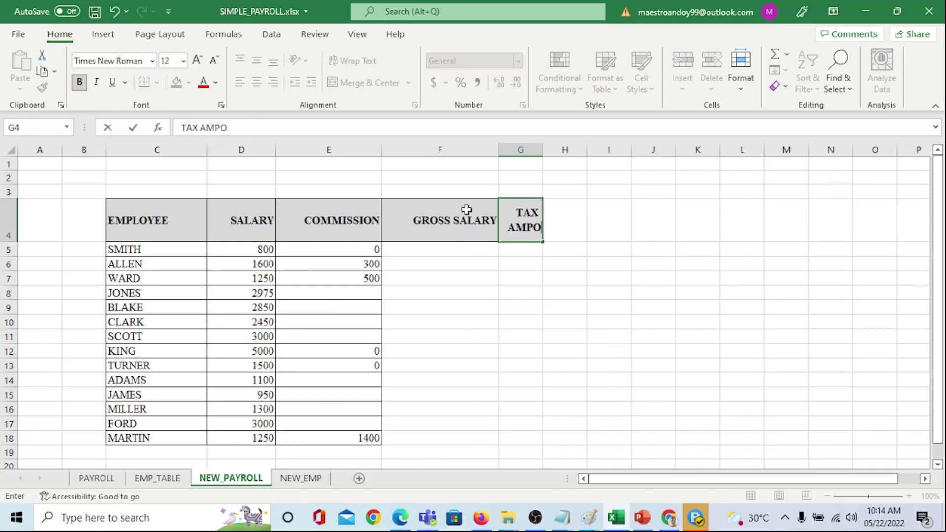
pyautogui.press('BackSpace')
pyautogui.press('BackSpace')
pyautogui.write('OUNT')
pyautogui.hotkey('ctrl', 'Return')
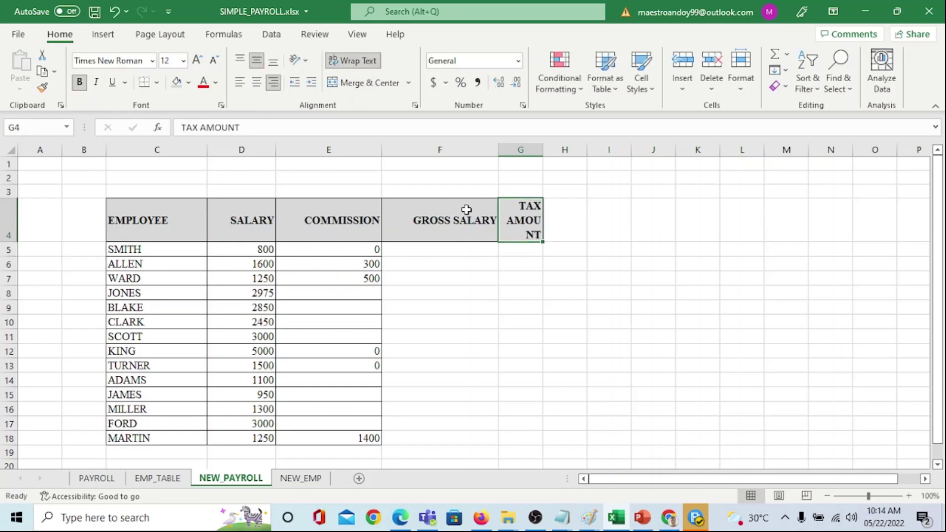
pyautogui.hotkey('ctrl', 'c')
pyautogui.press('Right')
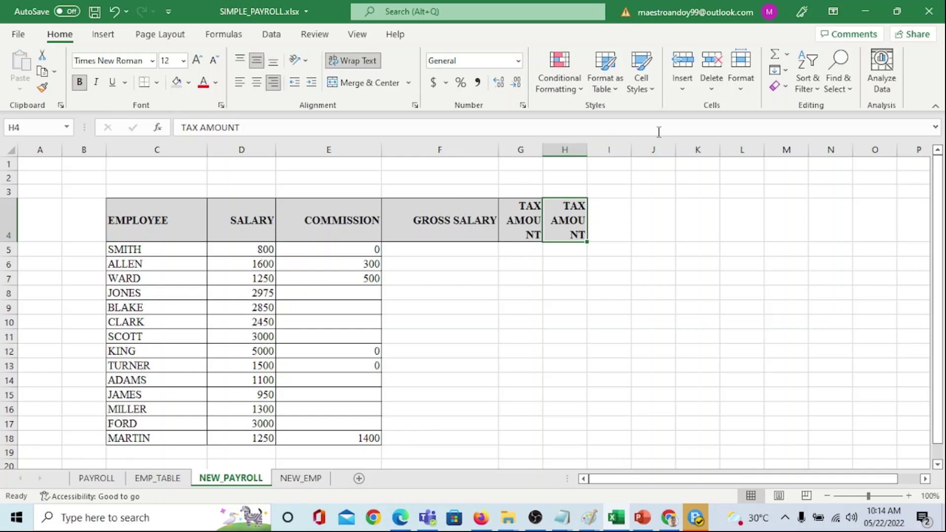
pyautogui.doubleClick(586, 150)
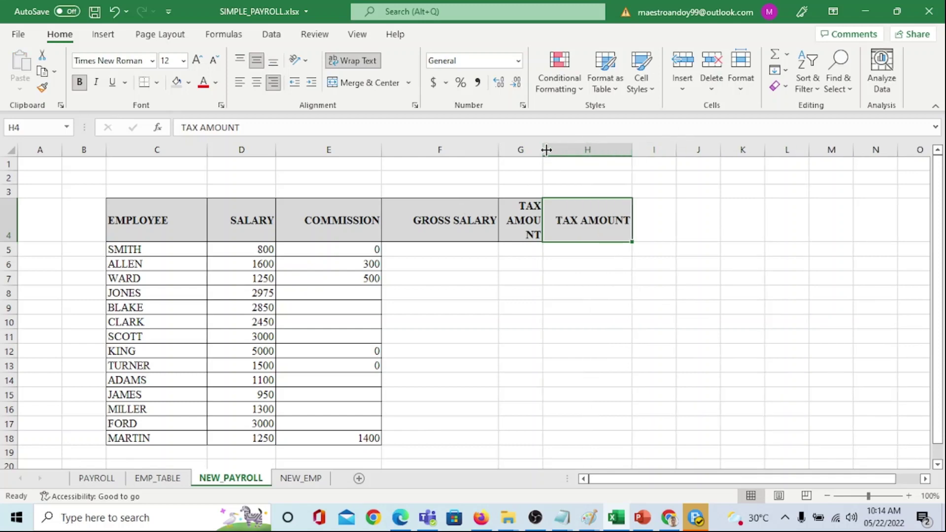
pyautogui.moveTo(546, 150); pyautogui.dragTo(580, 150)
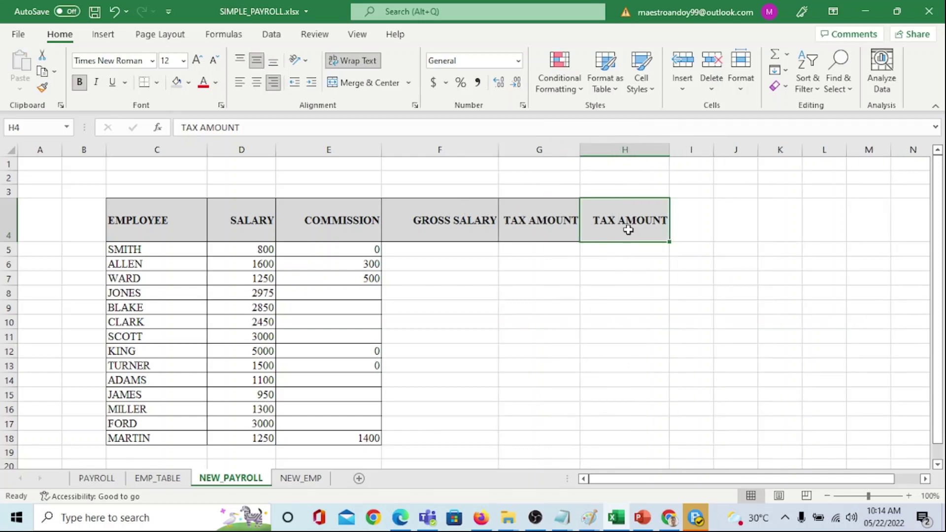
pyautogui.write('NET PAY')
pyautogui.press('Return')
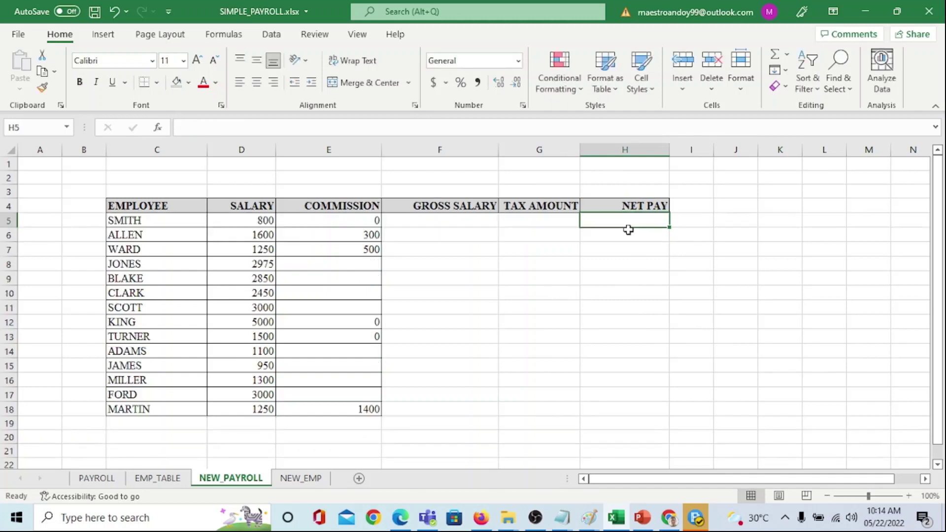
# Label F3 TAX RATE after checking the PAYROLL sheet layout.
pyautogui.press('Up')
pyautogui.press('Up')
pyautogui.press('Left')
pyautogui.press('Left')
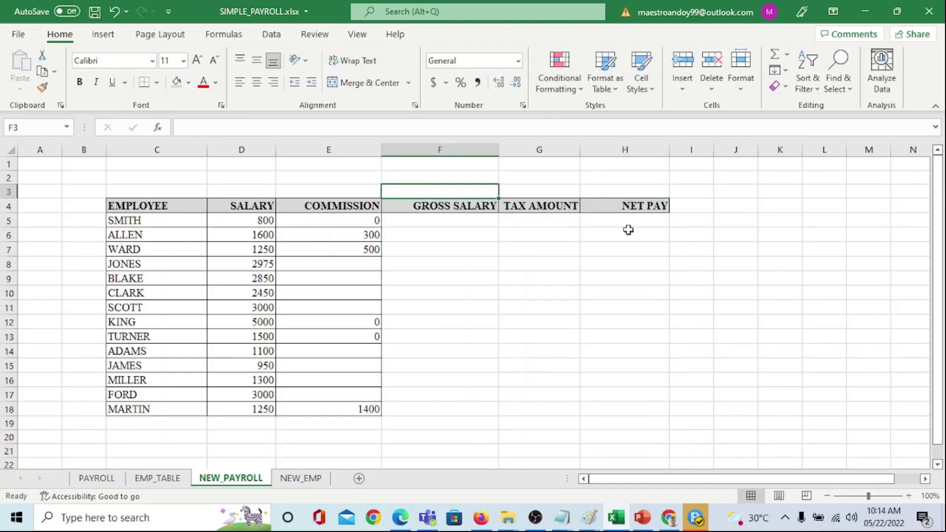
pyautogui.click(97, 478)
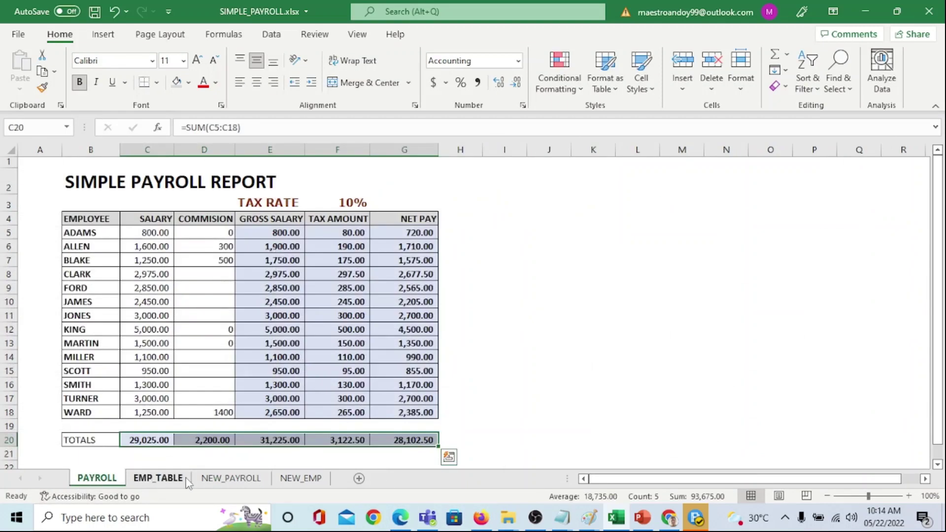
pyautogui.click(244, 478)
pyautogui.write('TAX')
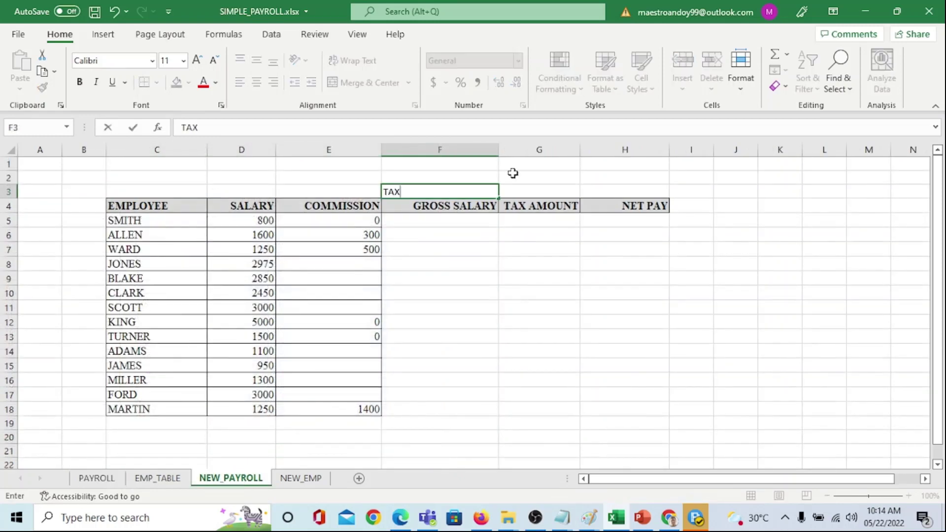
pyautogui.press('Return')
# Enter the 0.1 tax rate in H3 and format it as a percentage (10%).
pyautogui.press('Up')
pyautogui.press('Right')
pyautogui.press('Right')
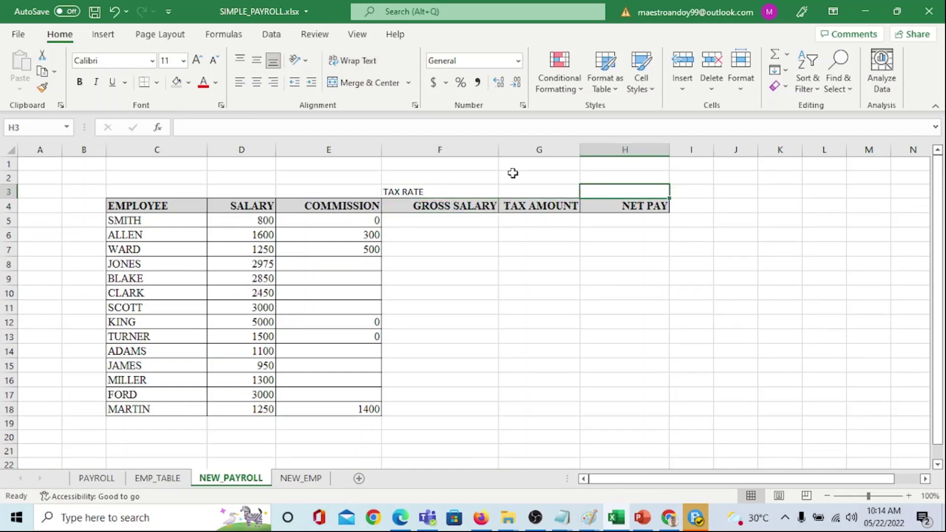
pyautogui.write('.1')
pyautogui.press('Return')
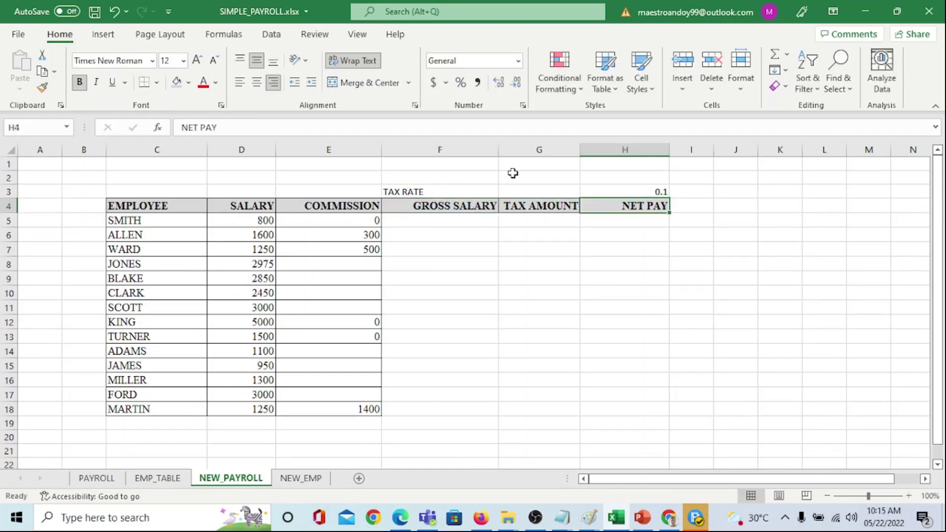
pyautogui.press('Up')
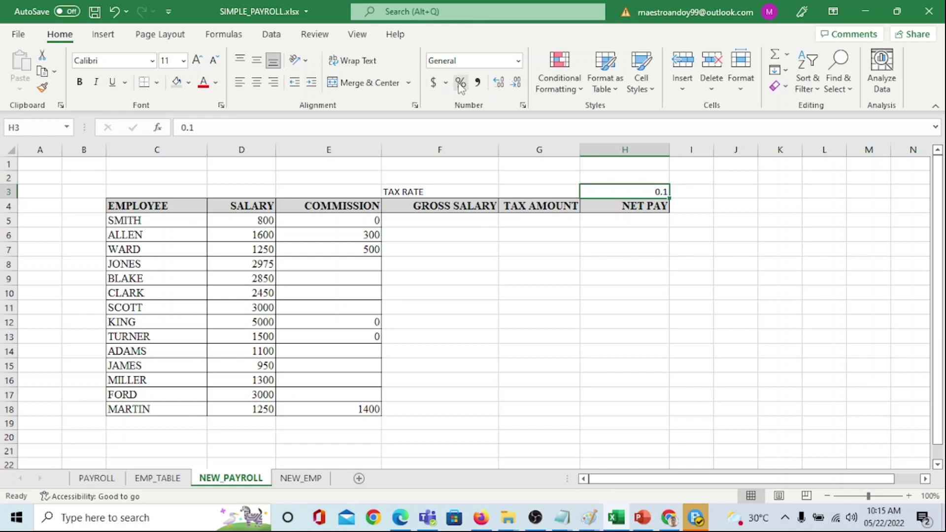
pyautogui.click(460, 83)
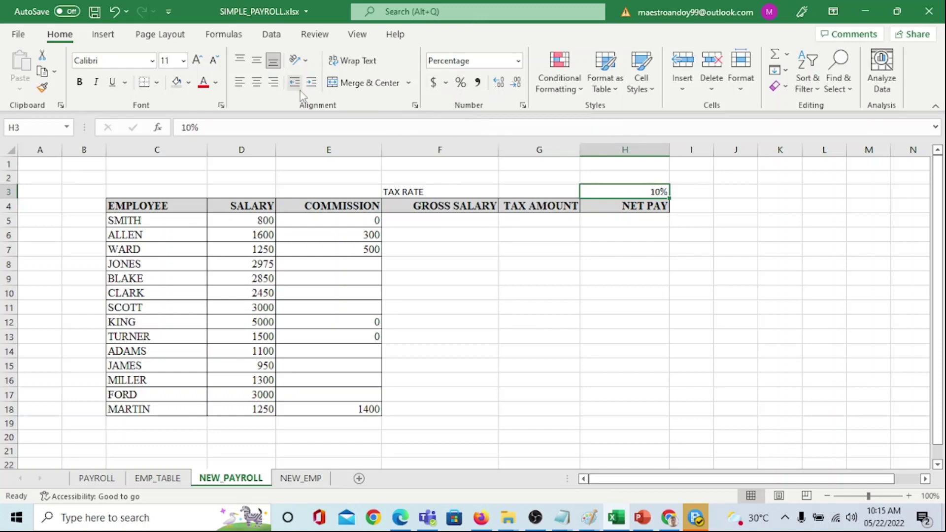
# Make the 10% rate bold and dark red, and narrow column H slightly.
pyautogui.click(215, 83)
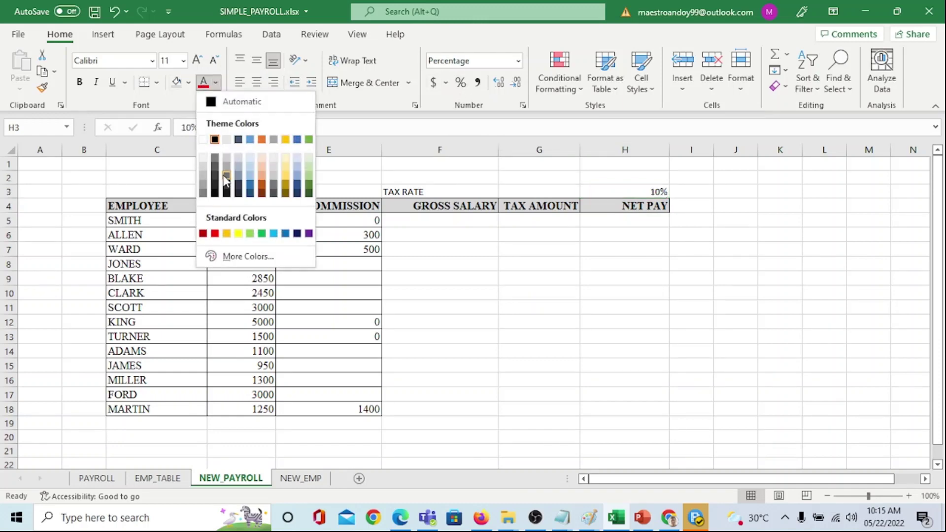
pyautogui.click(262, 195)
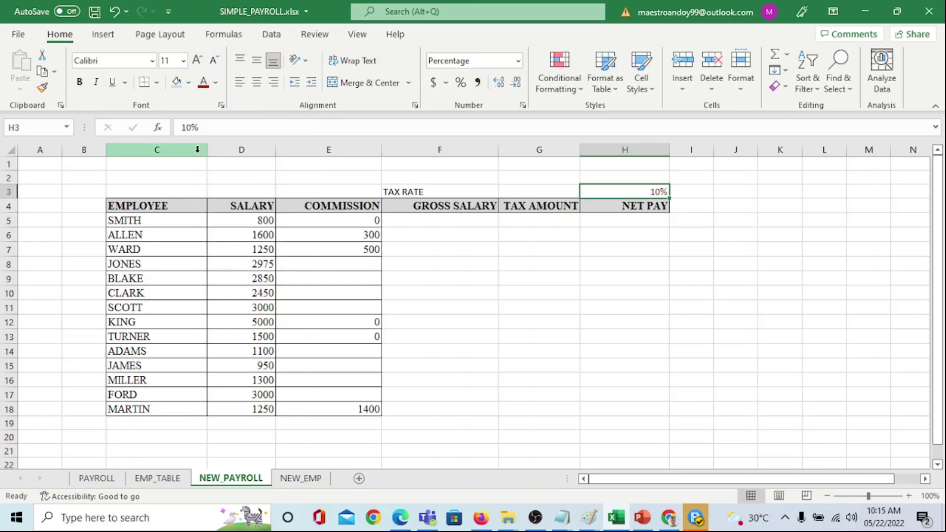
pyautogui.click(79, 82)
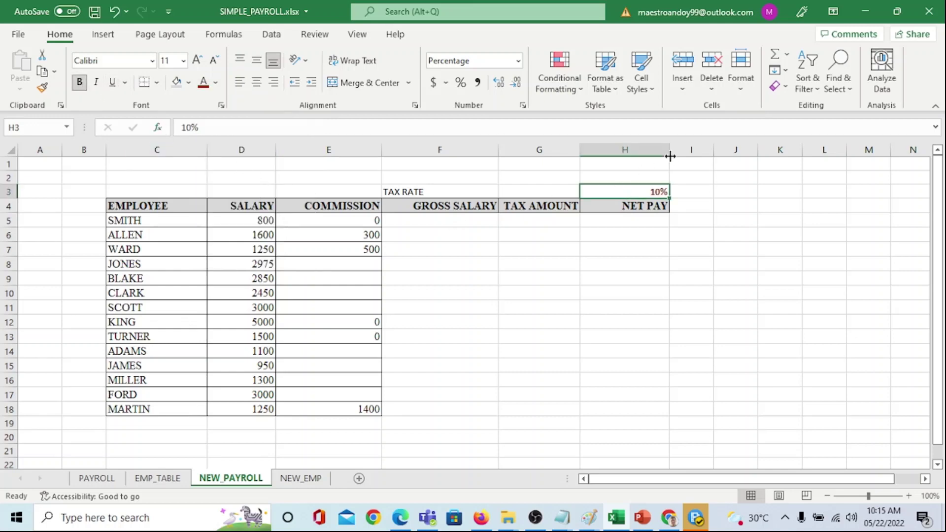
pyautogui.moveTo(669, 156); pyautogui.dragTo(650, 157)
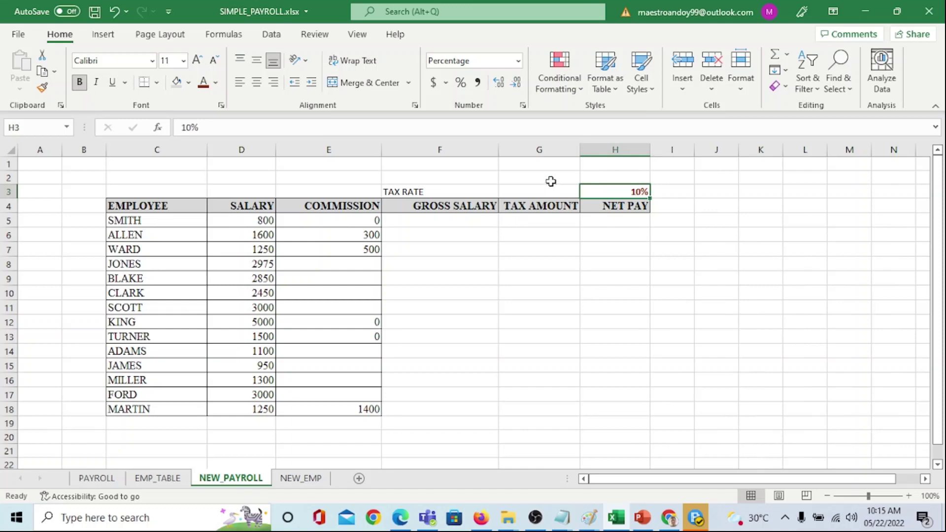
# Bold the TAX RATE label in F3 and enlarge F3:H3 to a larger font size.
pyautogui.click(460, 190)
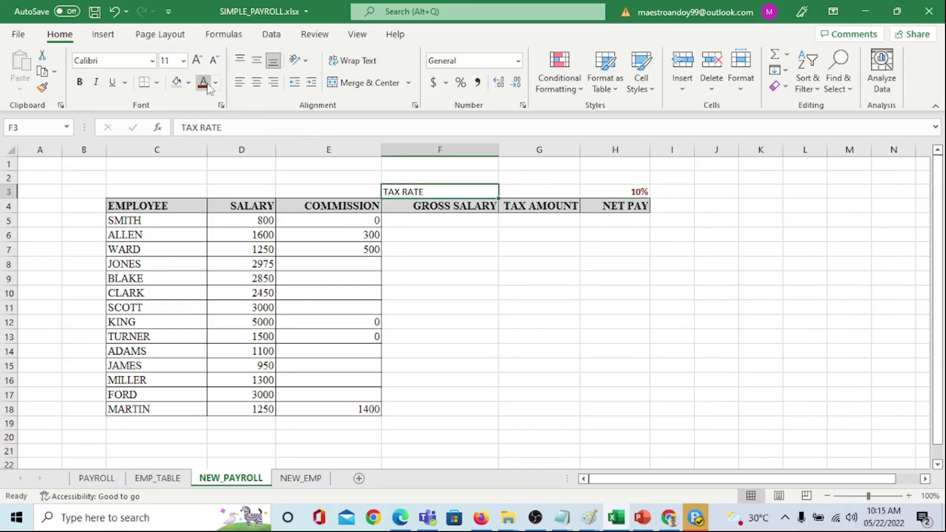
pyautogui.click(80, 82)
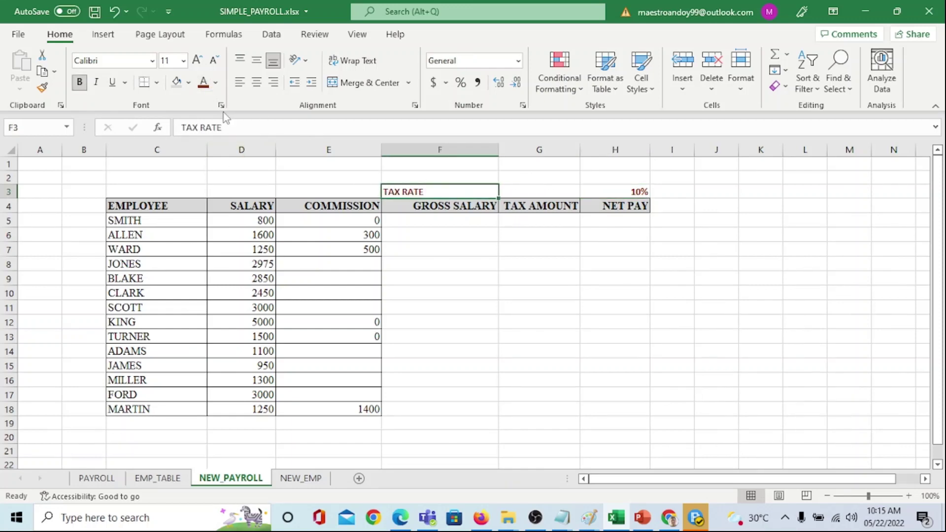
pyautogui.moveTo(460, 193); pyautogui.dragTo(619, 192)
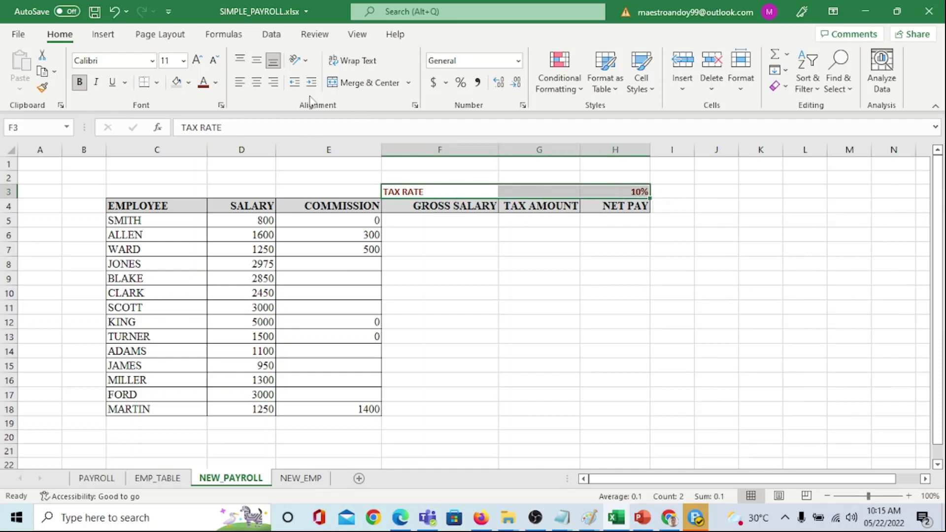
pyautogui.click(185, 65)
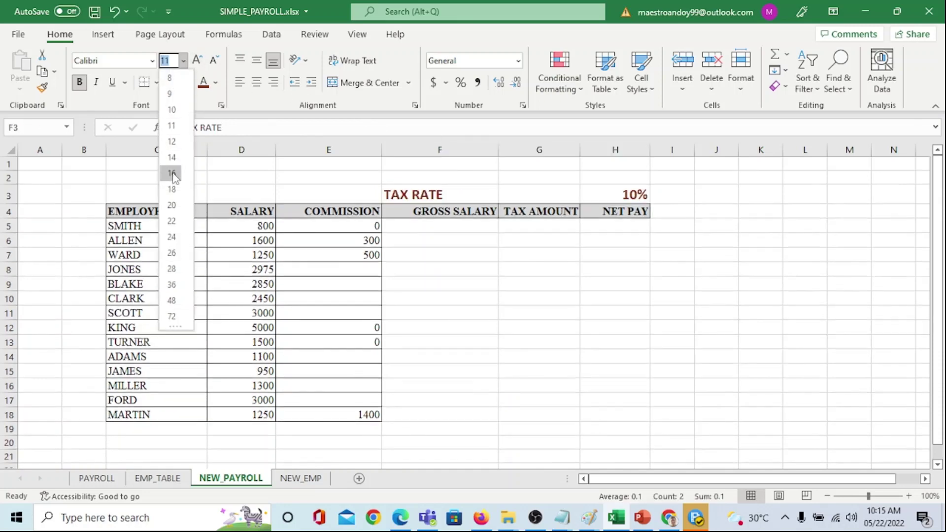
pyautogui.click(173, 170)
pyautogui.click(548, 271)
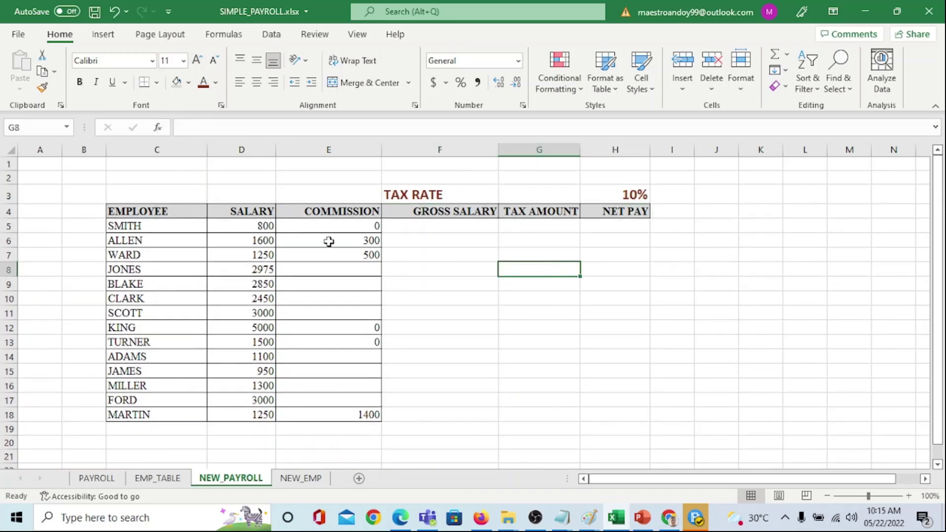
# Apply All Borders to the empty calculation cells F5:H18.
pyautogui.moveTo(420, 226); pyautogui.dragTo(619, 418)
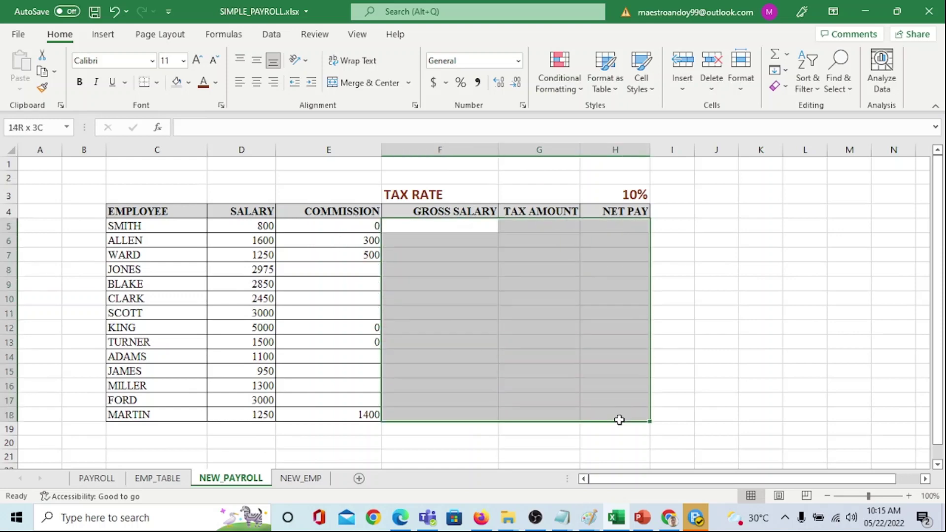
pyautogui.click(157, 82)
pyautogui.click(202, 224)
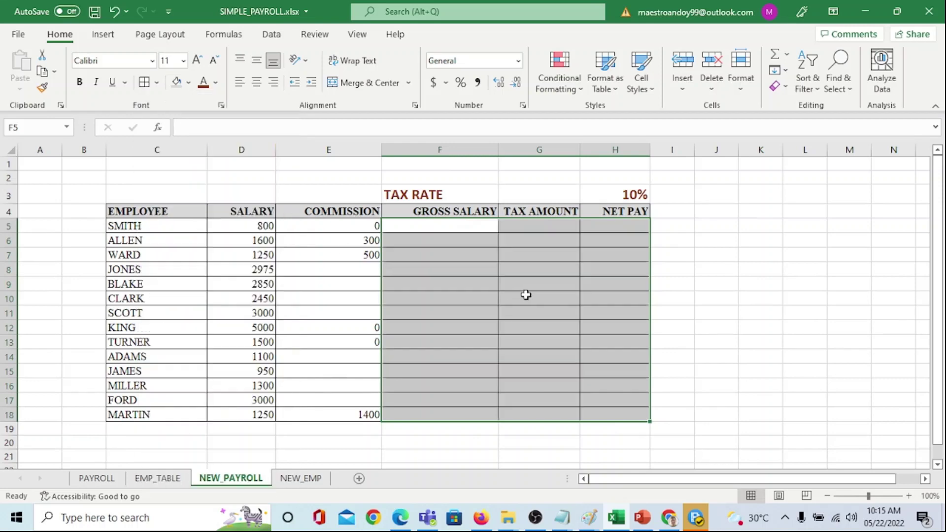
pyautogui.click(534, 297)
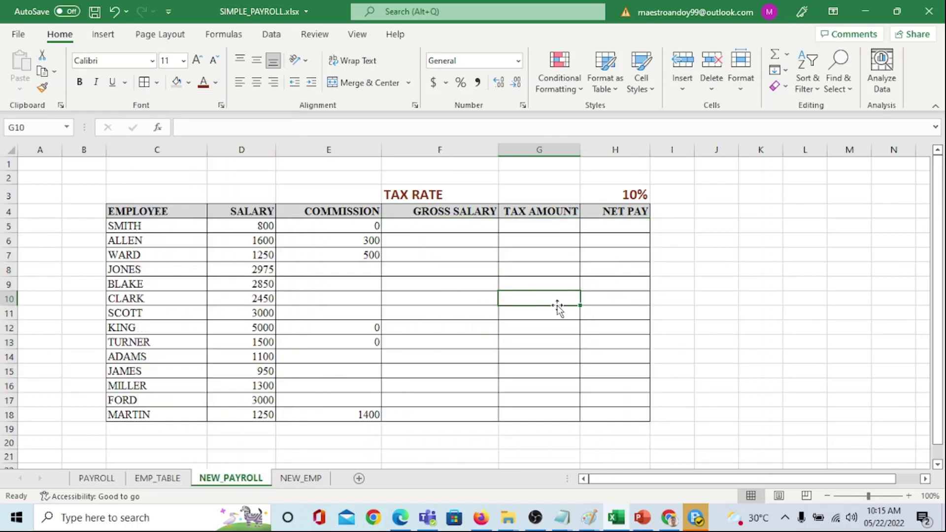
# Enter a bold TOTALS label in C20 and border the cells C20:H20.
pyautogui.click(174, 444)
pyautogui.write('TOTAL')
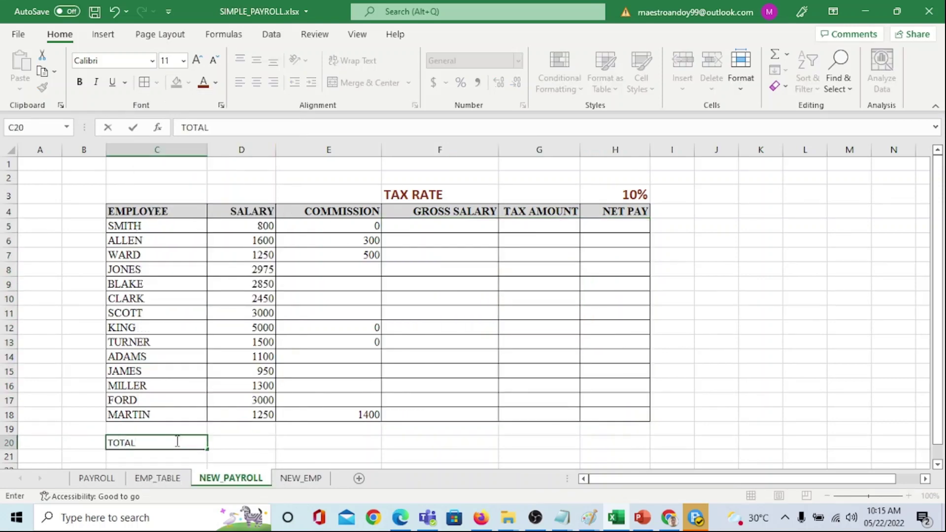
pyautogui.write('S')
pyautogui.hotkey('ctrl', 'Return')
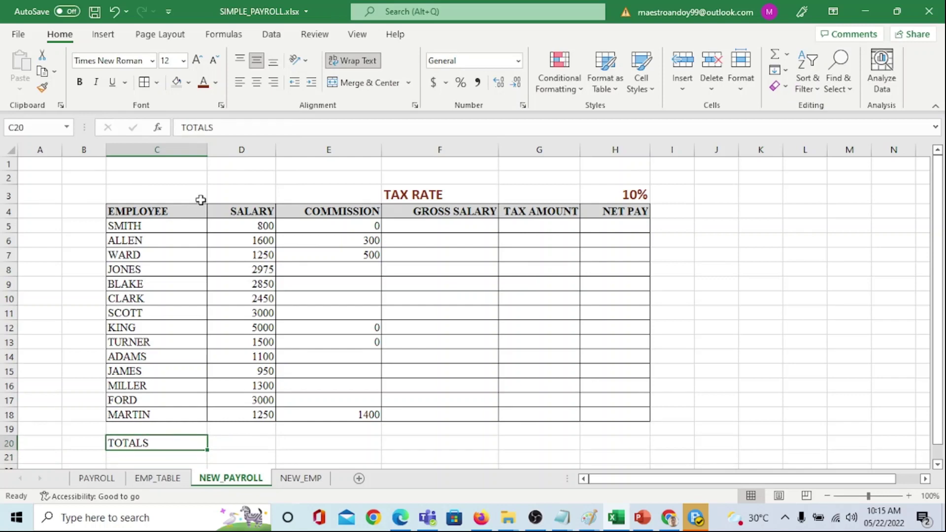
pyautogui.hotkey('ctrl', 'b')
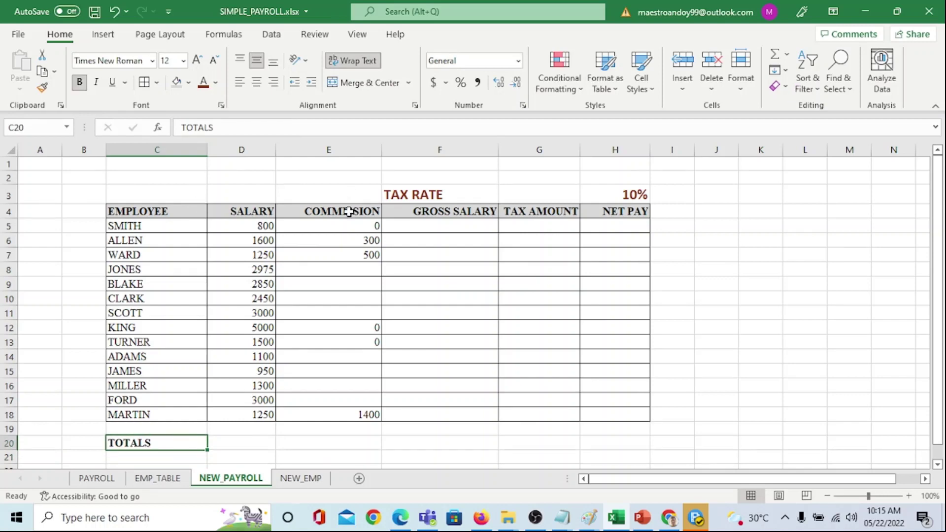
pyautogui.moveTo(186, 445); pyautogui.dragTo(641, 448)
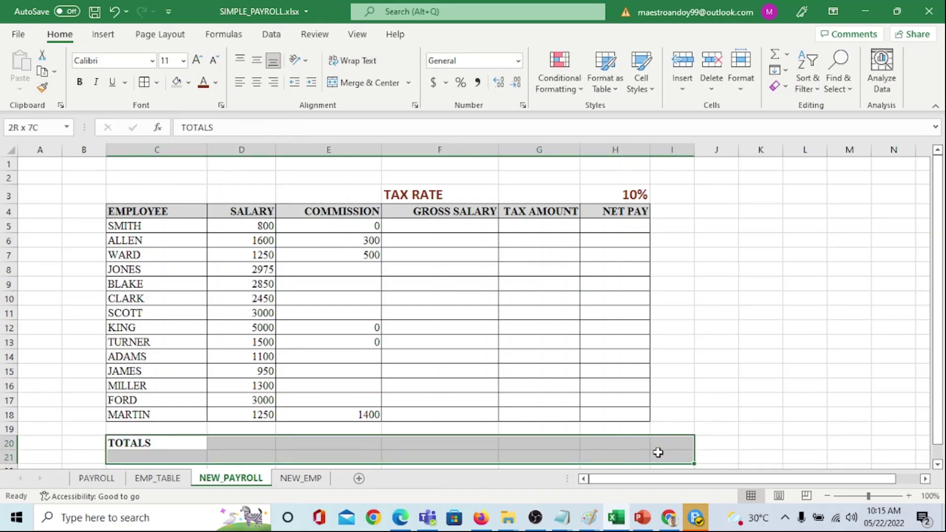
pyautogui.click(144, 82)
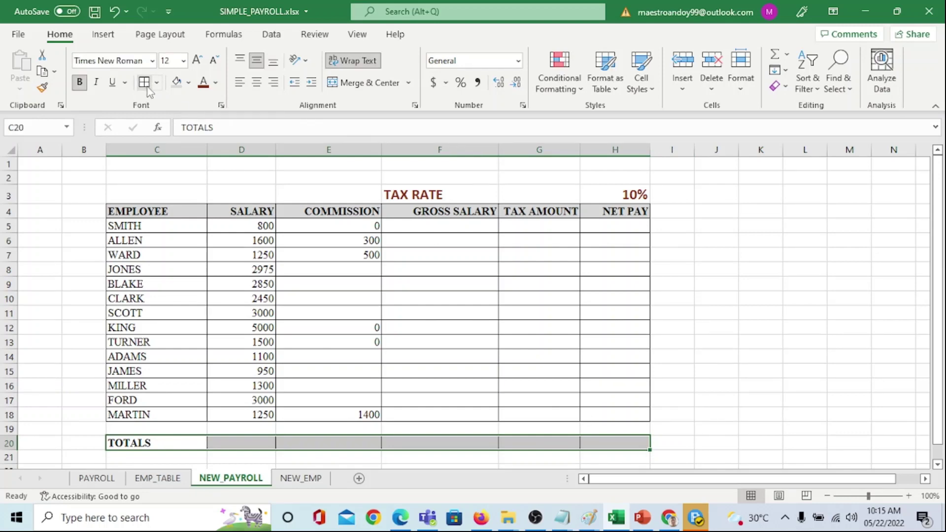
pyautogui.click(301, 284)
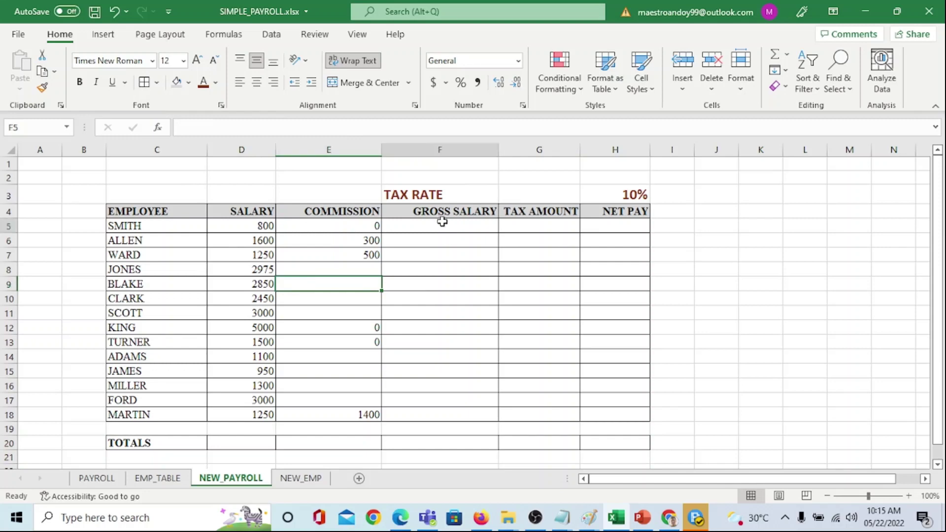
# Fill the calculation cells F5:H18 light blue.
pyautogui.moveTo(442, 225); pyautogui.dragTo(649, 416)
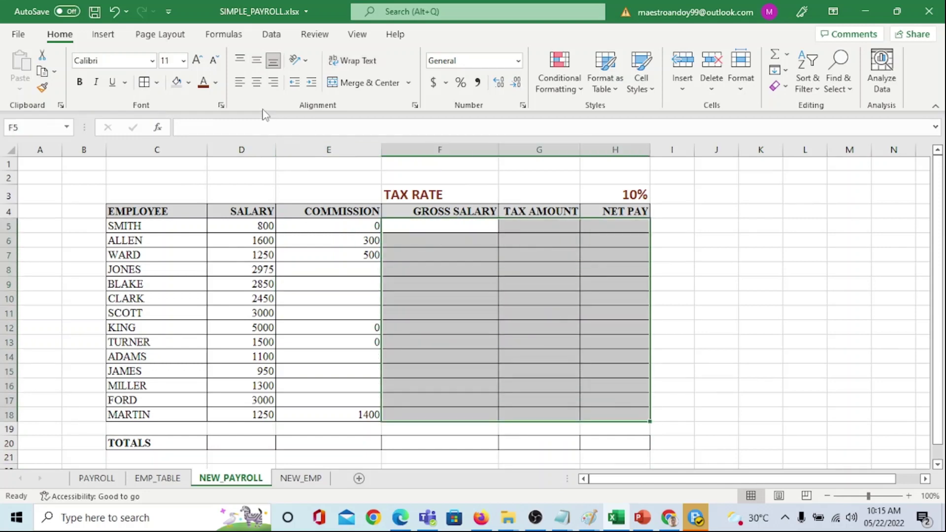
pyautogui.click(188, 83)
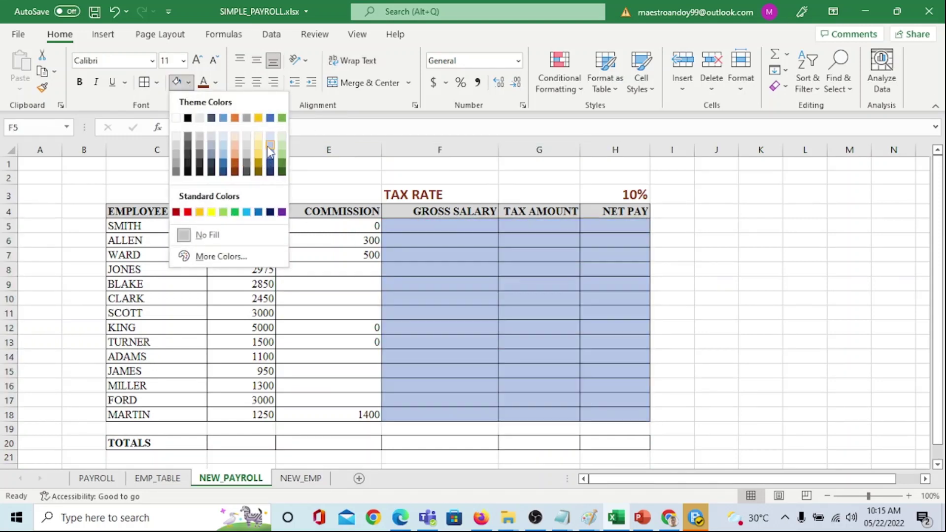
pyautogui.click(270, 148)
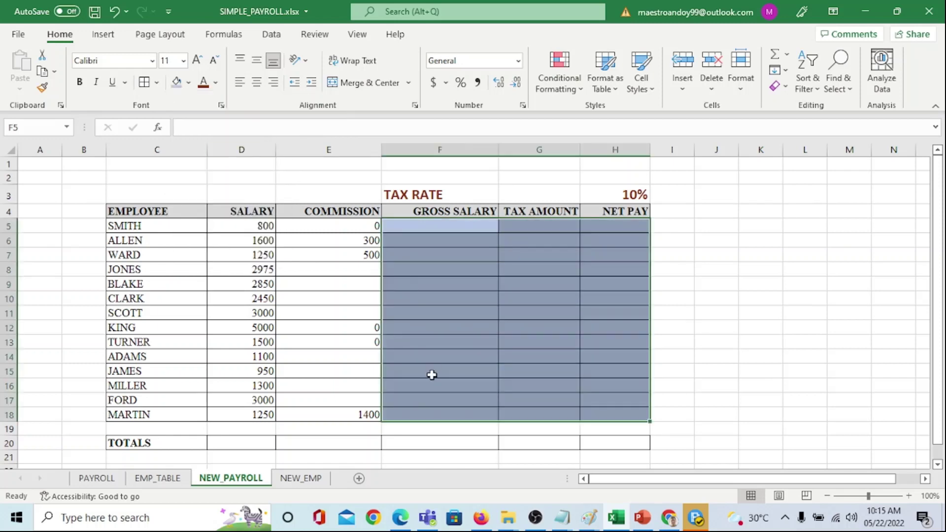
pyautogui.click(433, 357)
# Fill the totals cells D20:H20 light blue and resize the COMMISSION column.
pyautogui.moveTo(238, 443); pyautogui.dragTo(608, 442)
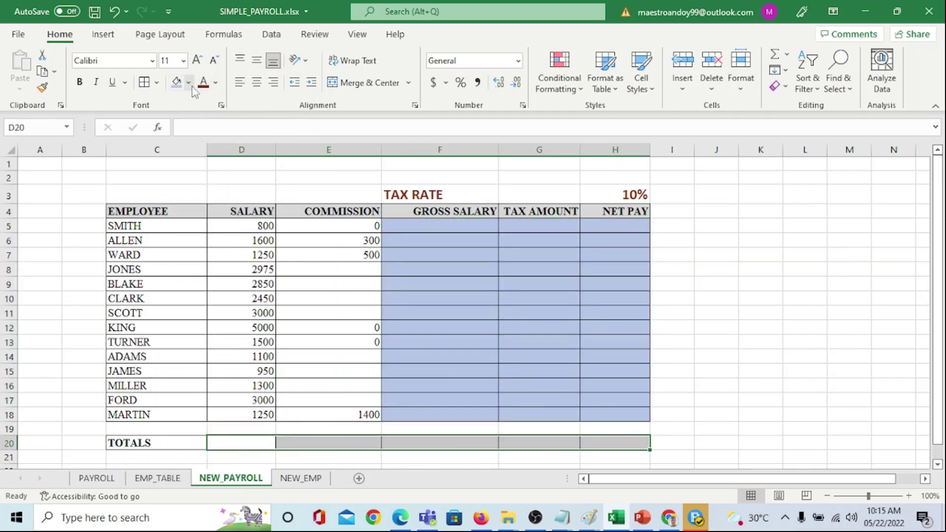
pyautogui.click(176, 83)
pyautogui.click(426, 266)
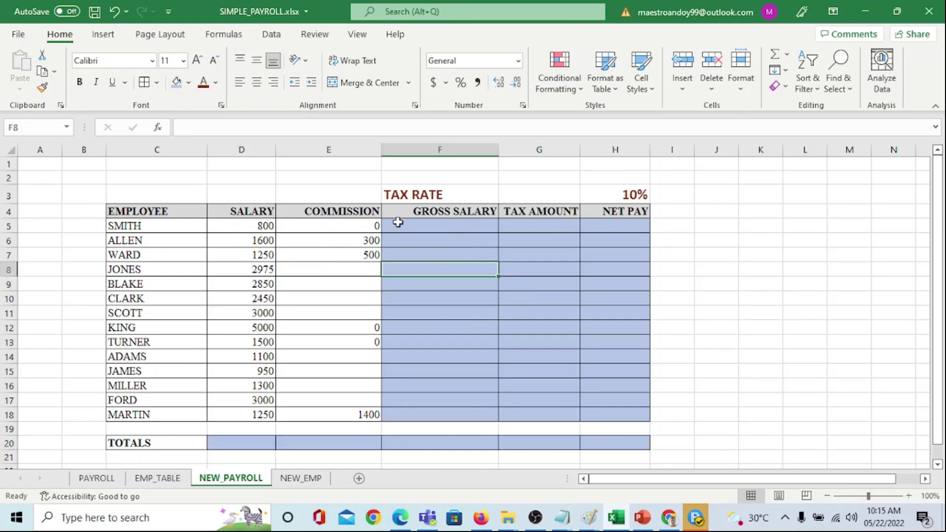
pyautogui.moveTo(381, 144)
pyautogui.mouseDown()
pyautogui.moveTo(357, 145)
pyautogui.moveTo(363, 150)
pyautogui.mouseUp()
pyautogui.click(461, 226)
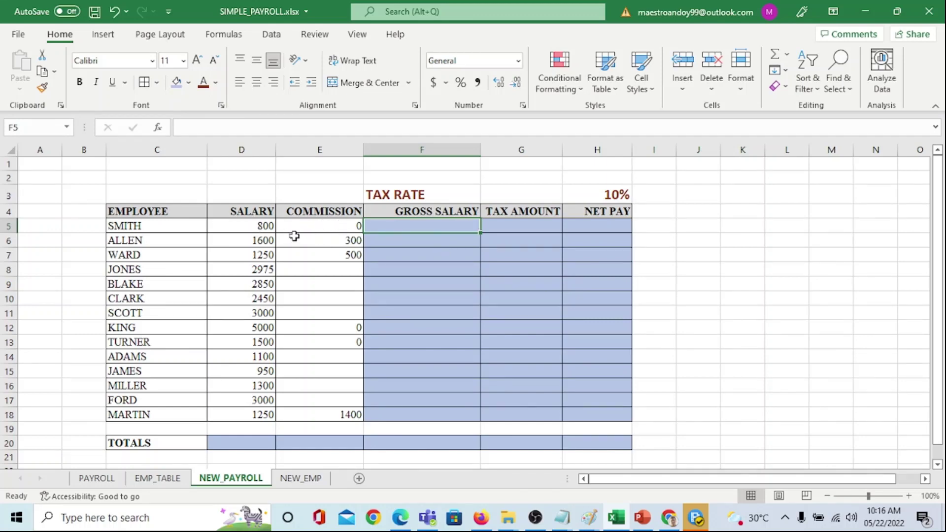
# Autofit the EMPLOYEE column and enter =D5+E5 in F5, giving SMITH's gross salary of 800.
pyautogui.doubleClick(207, 150)
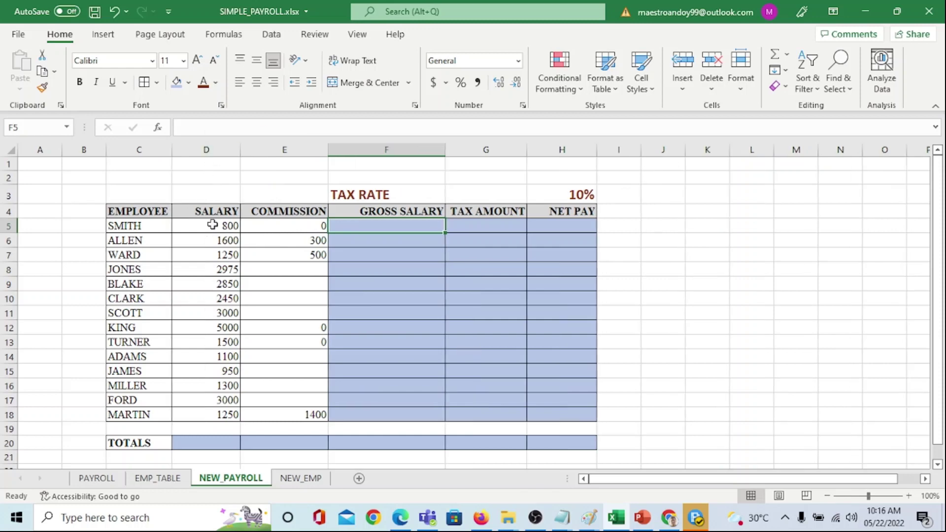
pyautogui.click(297, 225)
pyautogui.click(364, 224)
pyautogui.write('=')
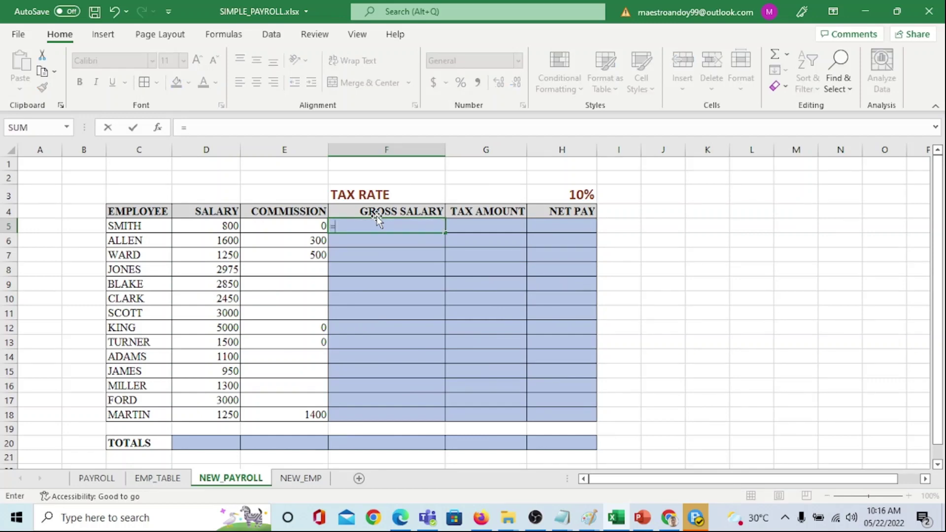
pyautogui.press('Left')
pyautogui.press('Left')
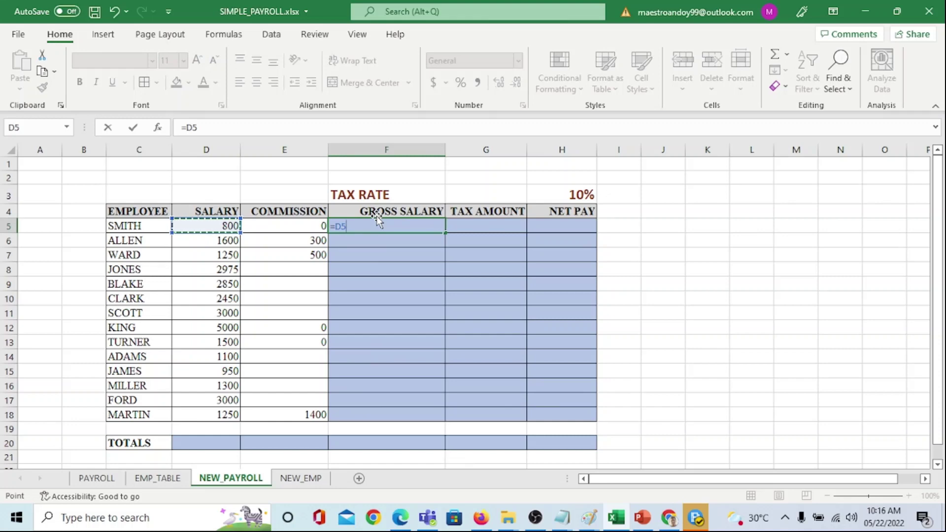
pyautogui.write('+')
pyautogui.press('Left')
pyautogui.hotkey('ctrl', 'Return')
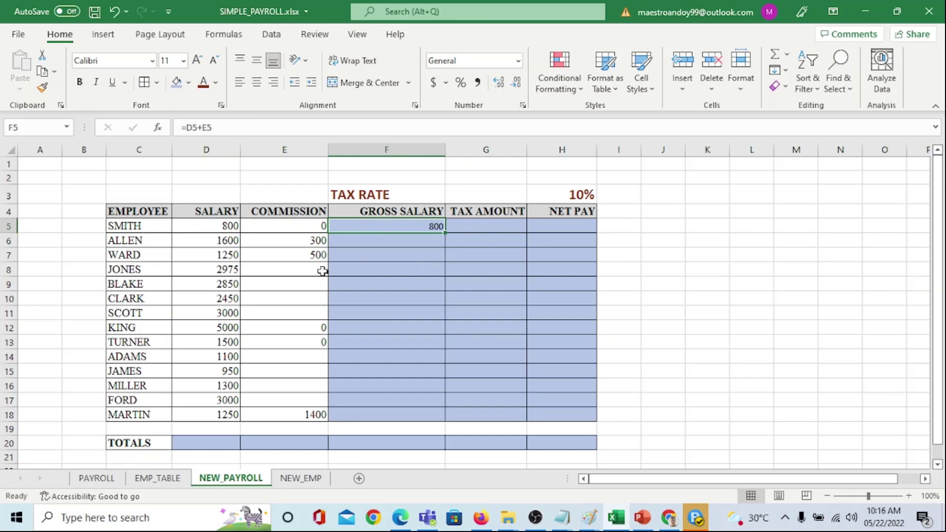
pyautogui.moveTo(149, 228)
pyautogui.mouseDown()
pyautogui.moveTo(291, 247)
pyautogui.moveTo(618, 416)
pyautogui.mouseUp()
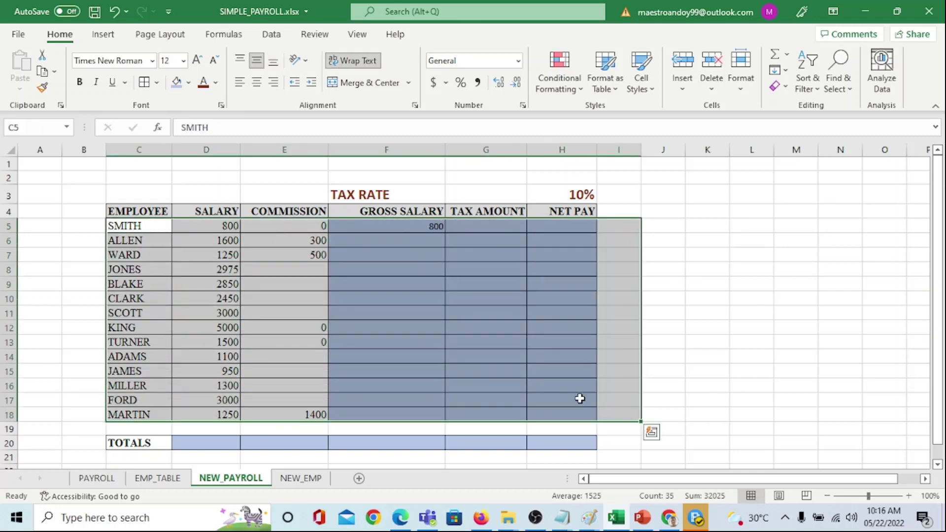
# Set the selected employee data rows to font size 12 and bold.
pyautogui.click(183, 60)
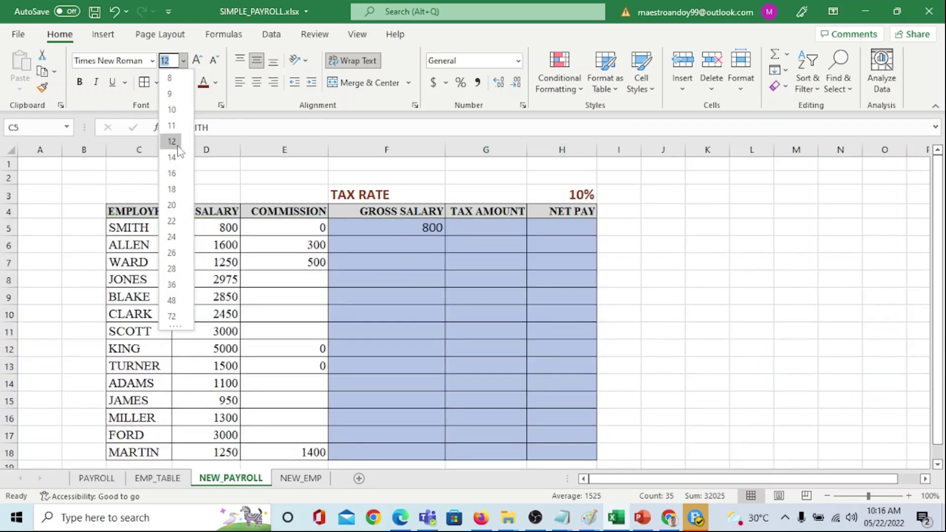
pyautogui.click(174, 142)
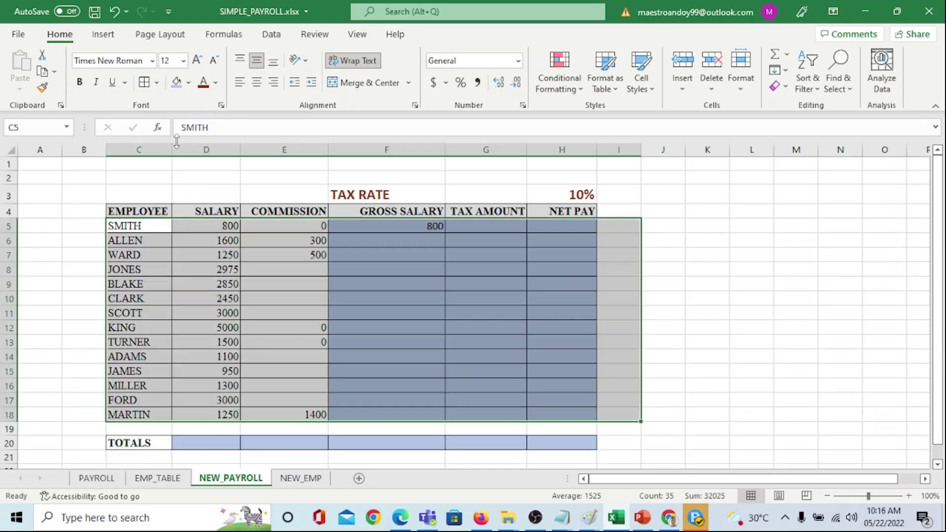
pyautogui.click(79, 82)
pyautogui.click(261, 252)
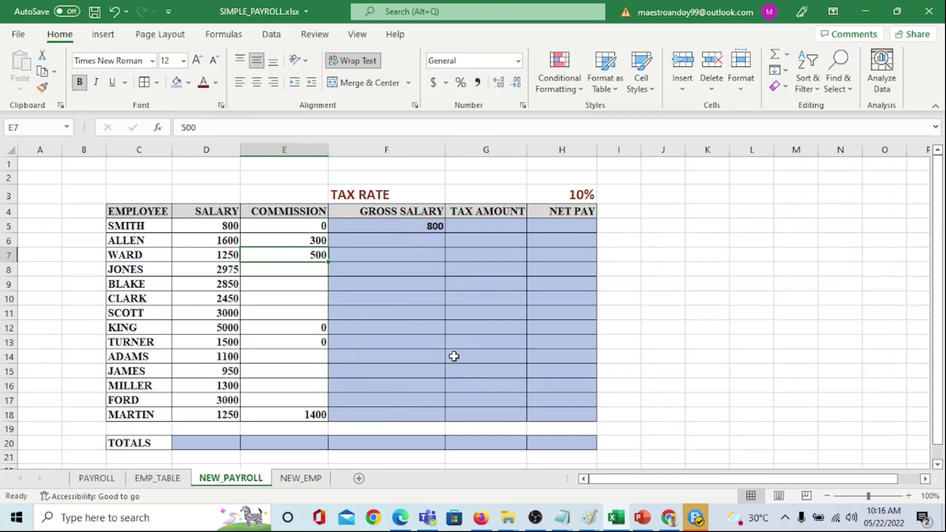
# Delete the empty column B.
pyautogui.click(90, 150)
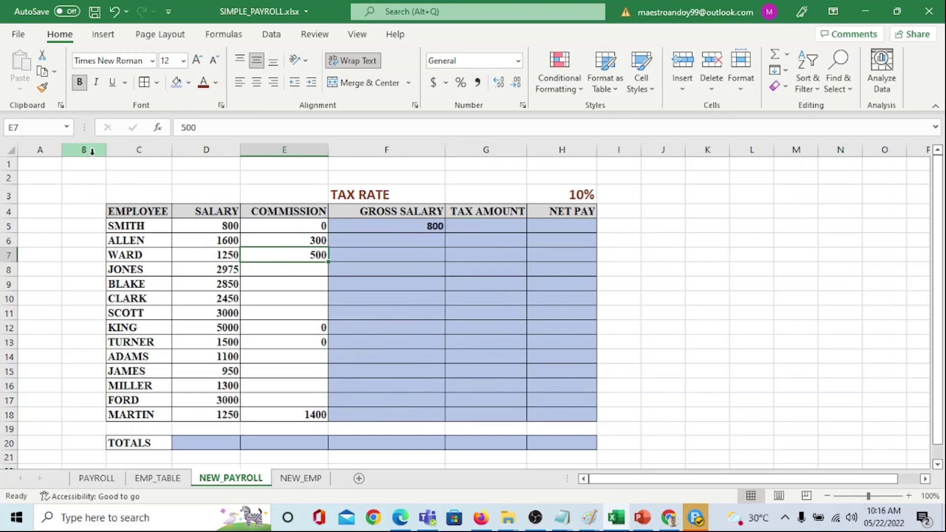
pyautogui.rightClick(89, 152)
pyautogui.click(143, 285)
pyautogui.click(148, 271)
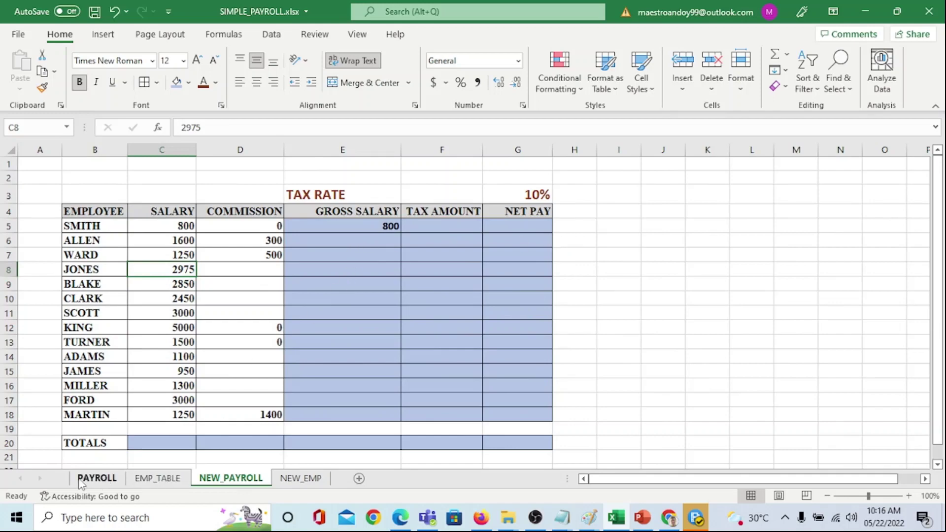
# On NEW_PAYROLL, enter the title SIMPLE PAYROLL REPORT in B2 at font size 20.
pyautogui.click(96, 478)
pyautogui.click(231, 478)
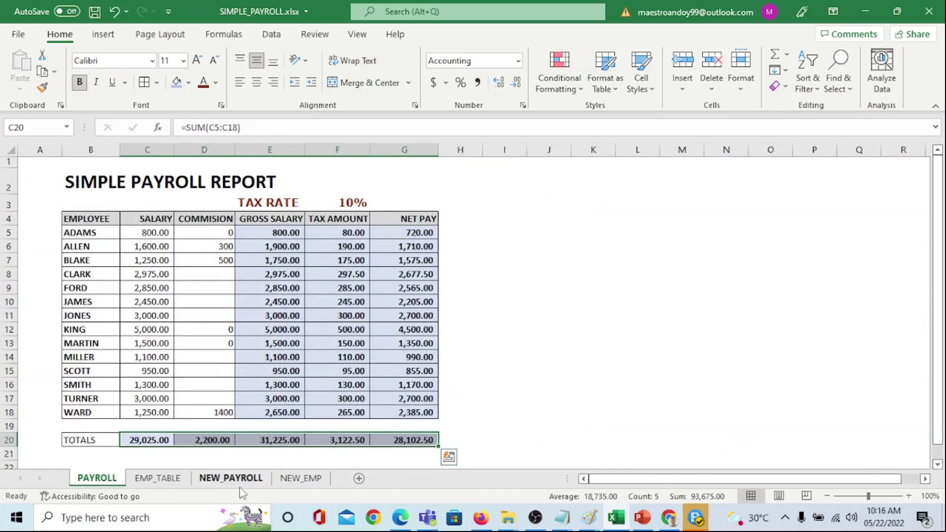
pyautogui.click(94, 177)
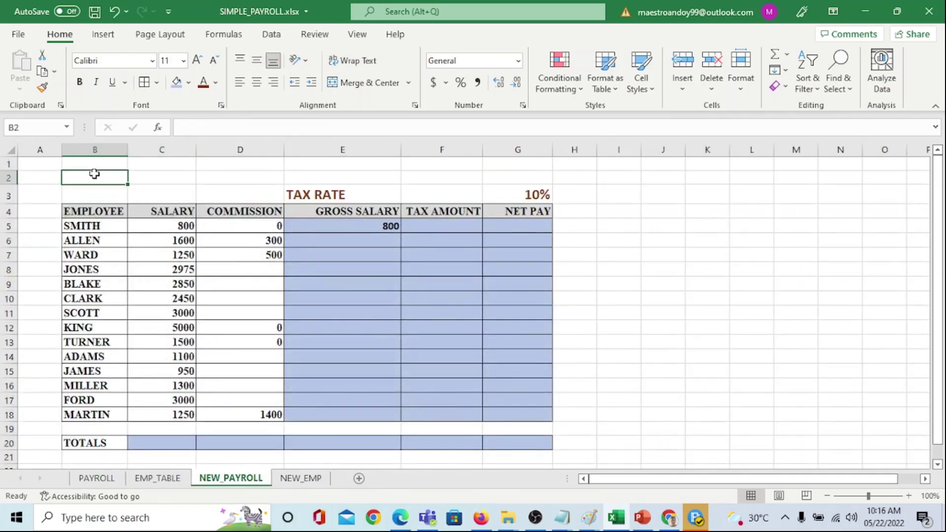
pyautogui.write('SIMPLE PAYROL')
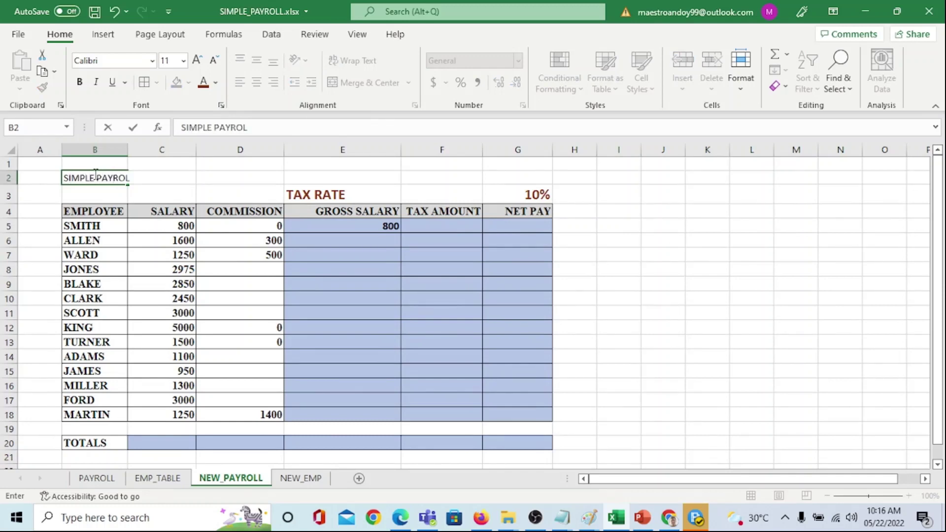
pyautogui.write('L REPORT')
pyautogui.press('Return')
pyautogui.click(94, 176)
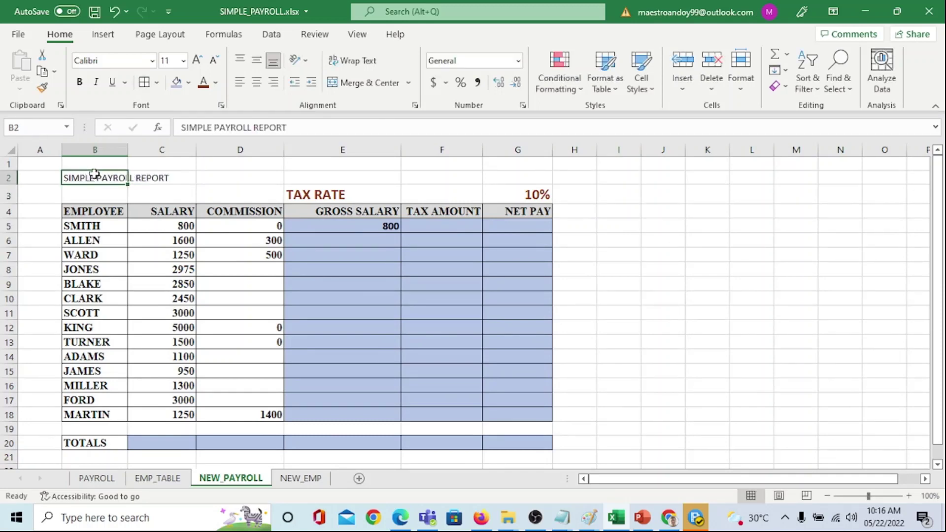
pyautogui.click(183, 61)
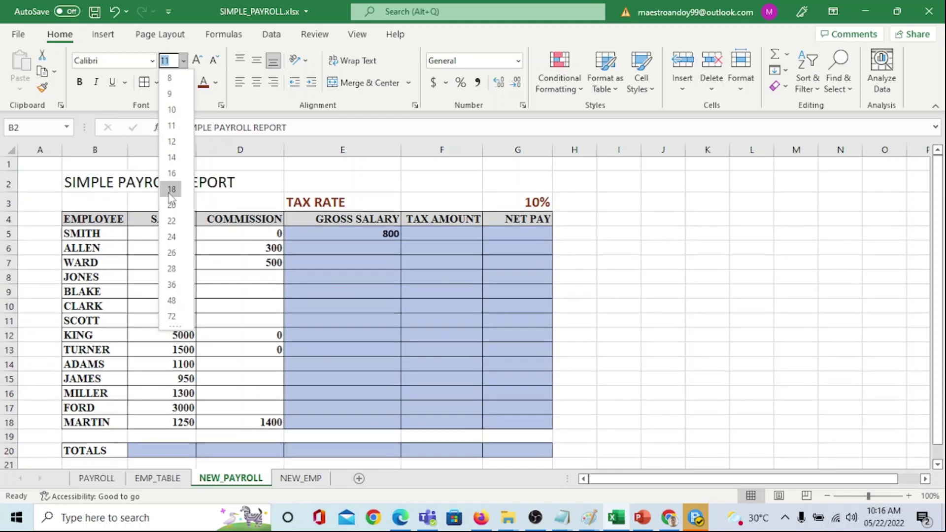
pyautogui.click(171, 201)
# Bold the title and give E5:G18 and the TOTALS cells C20:G20 a lighter blue fill.
pyautogui.click(79, 82)
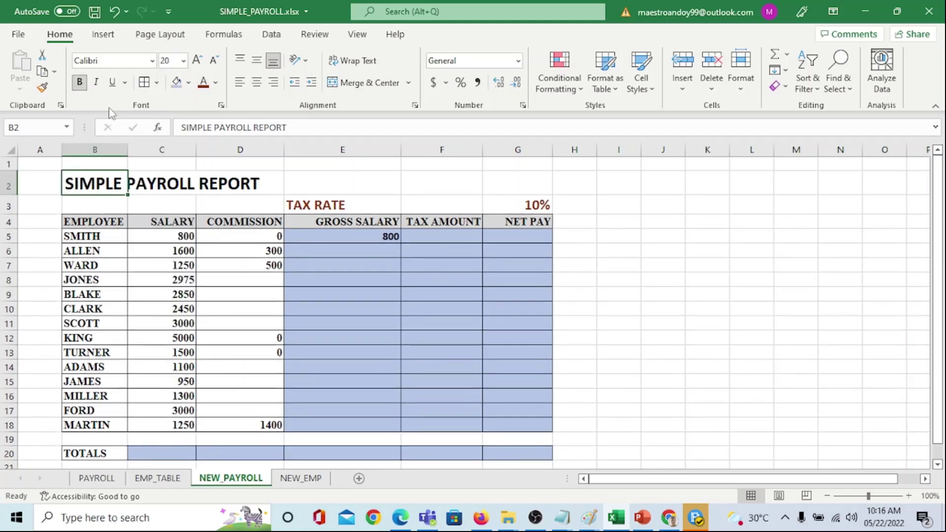
pyautogui.click(702, 266)
pyautogui.click(372, 235)
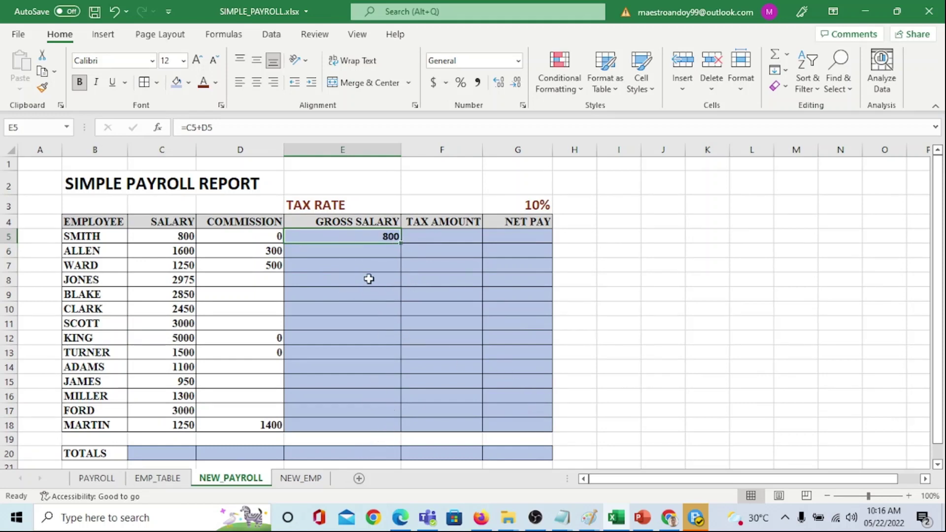
pyautogui.moveTo(343, 237)
pyautogui.mouseDown()
pyautogui.moveTo(520, 395)
pyautogui.moveTo(525, 422)
pyautogui.mouseUp()
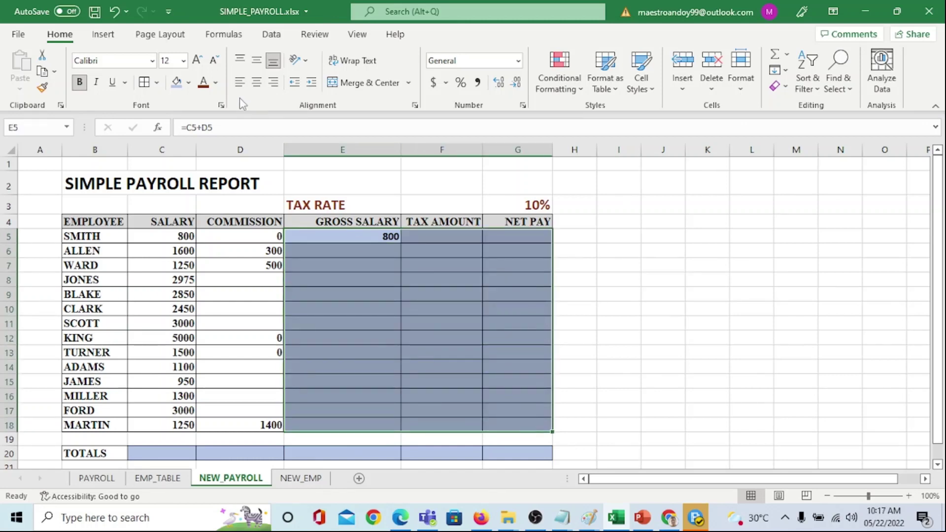
pyautogui.click(188, 82)
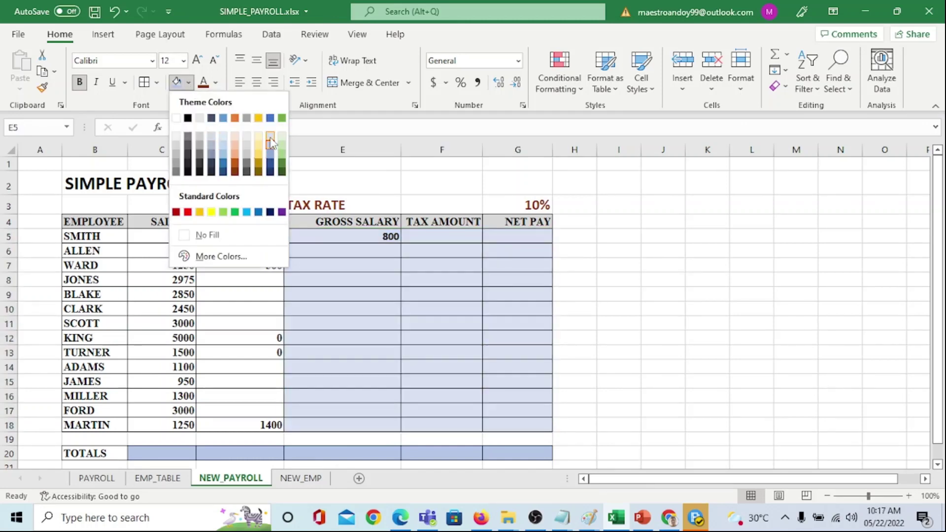
pyautogui.click(271, 142)
pyautogui.moveTo(153, 456); pyautogui.dragTo(500, 455)
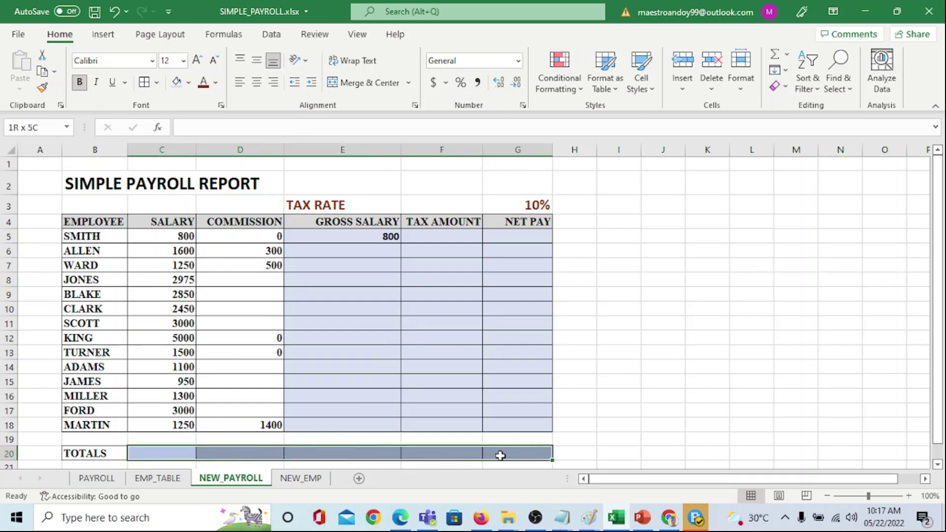
pyautogui.click(176, 82)
pyautogui.moveTo(517, 337); pyautogui.dragTo(517, 323)
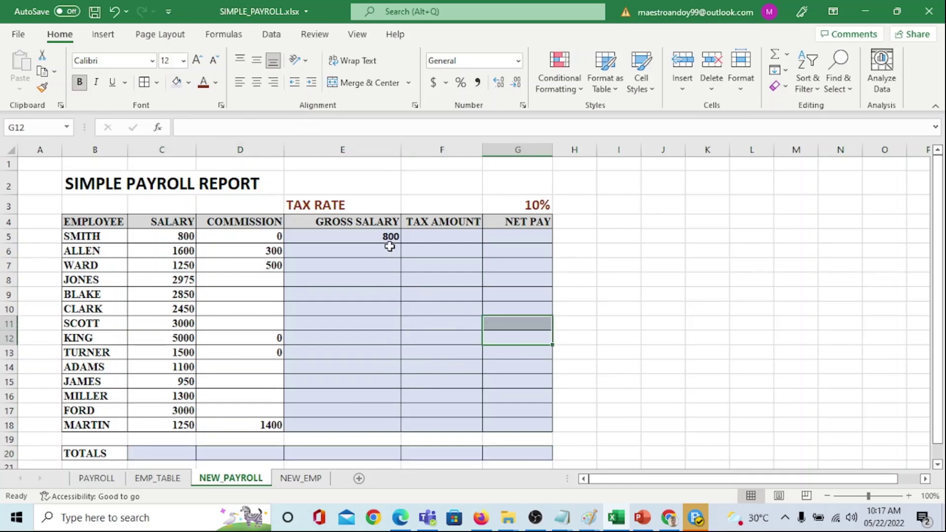
# Fill the gross salary formula from E5 down to E18 and apply Accounting format.
pyautogui.click(390, 249)
pyautogui.click(386, 236)
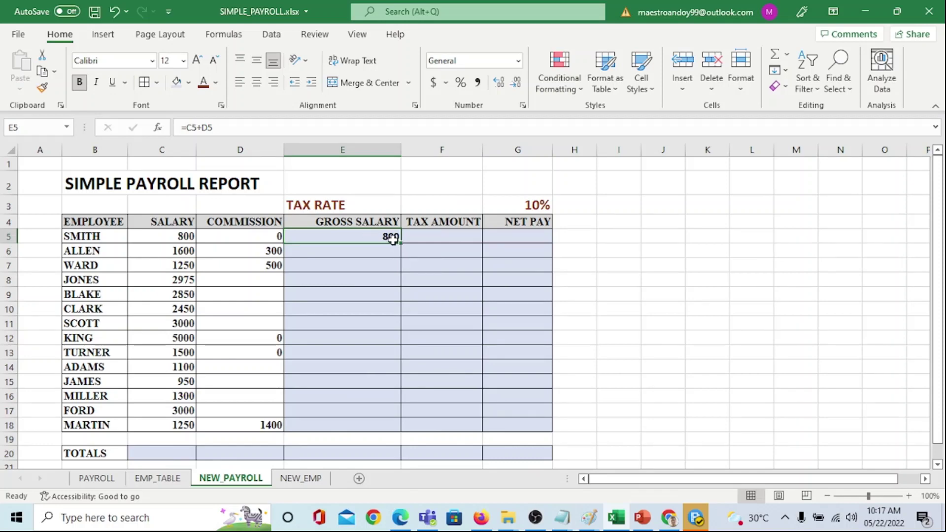
pyautogui.moveTo(403, 242); pyautogui.dragTo(389, 433)
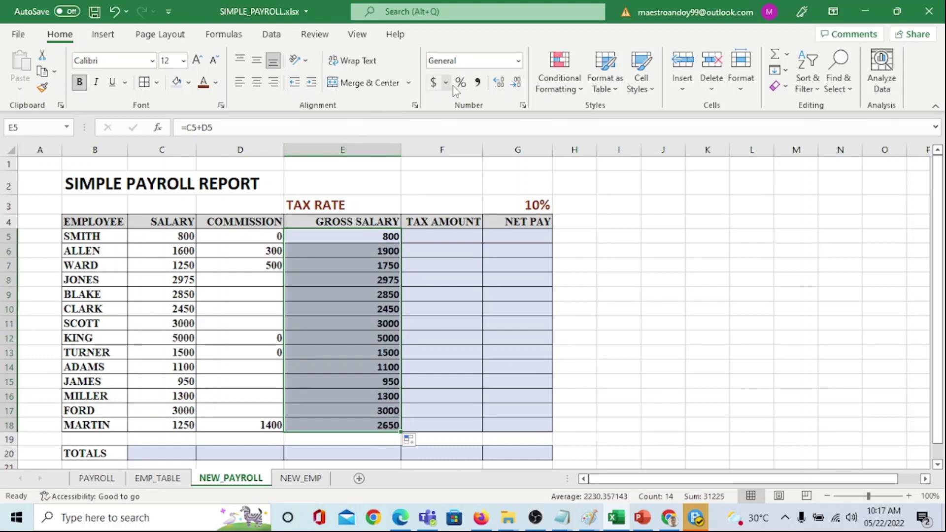
pyautogui.click(479, 83)
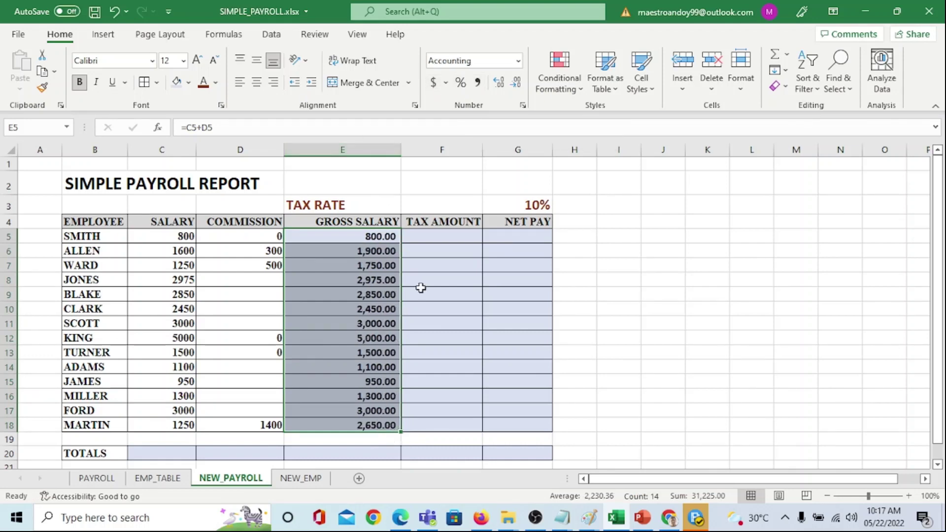
pyautogui.click(384, 296)
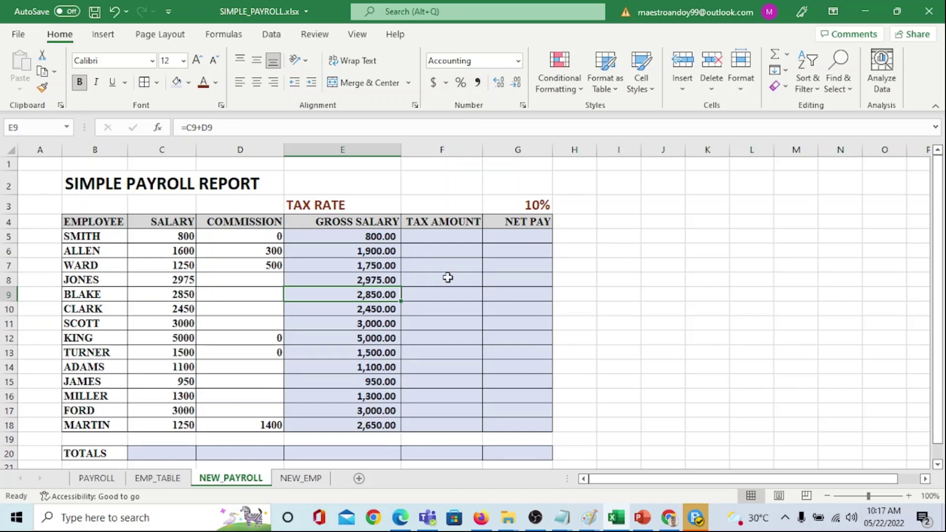
# Move the 10% tax rate from G3 into F3.
pyautogui.click(445, 239)
pyautogui.click(438, 206)
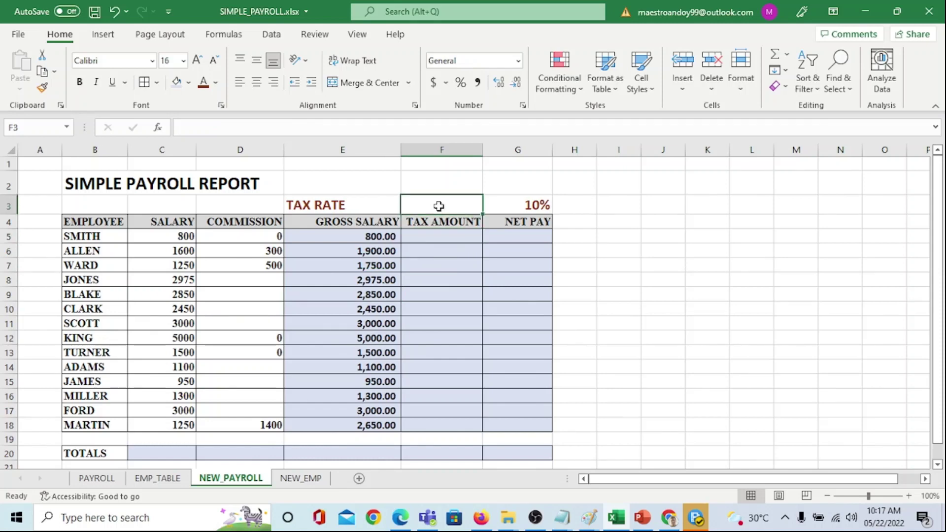
pyautogui.click(544, 206)
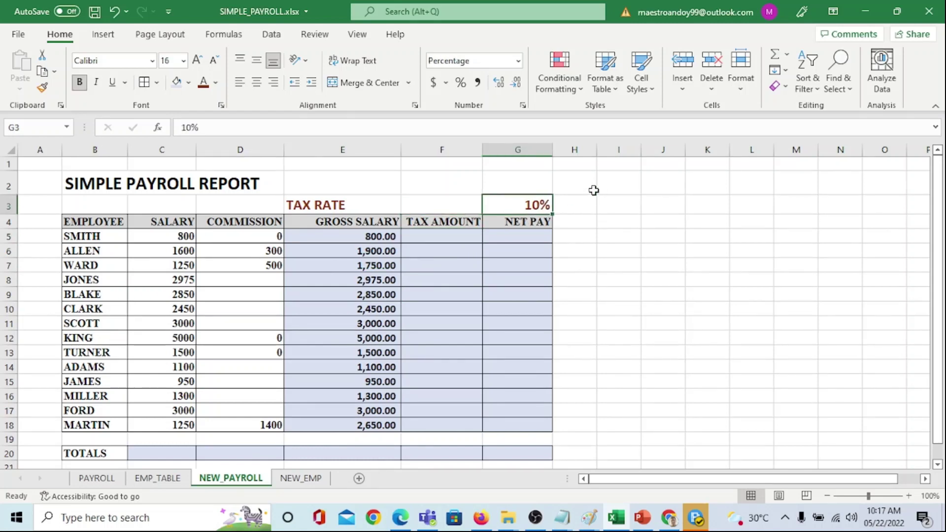
pyautogui.hotkey('ctrl', 'x')
pyautogui.press('Left')
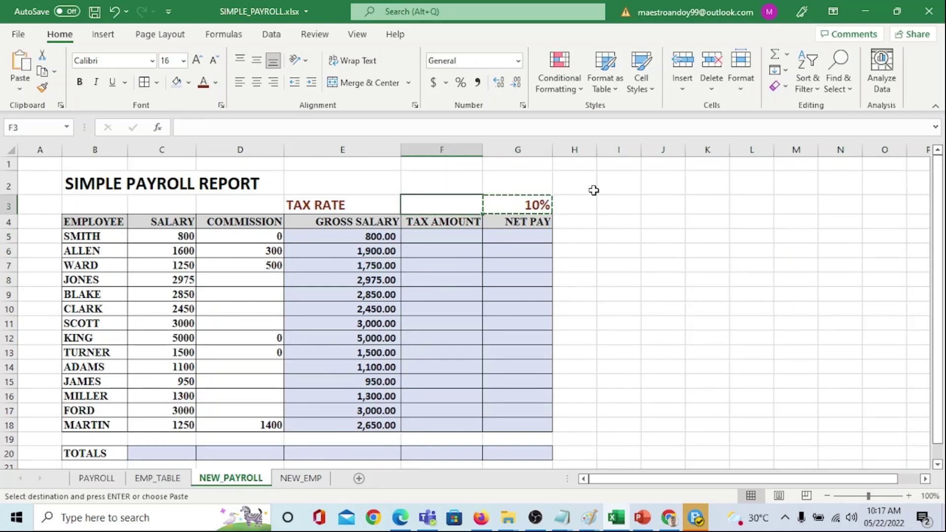
pyautogui.hotkey('ctrl', 'v')
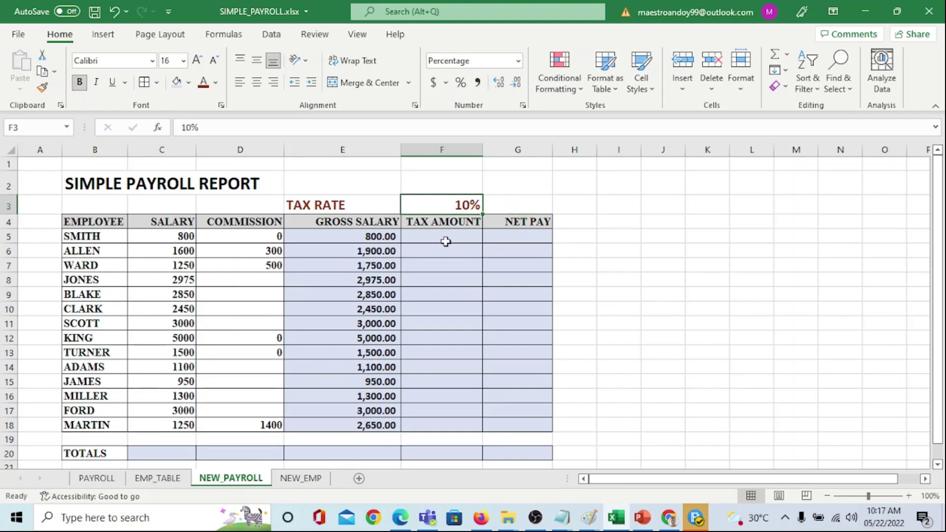
# Enter the tax formula =E5*F3 in F5, giving 80.00.
pyautogui.click(446, 242)
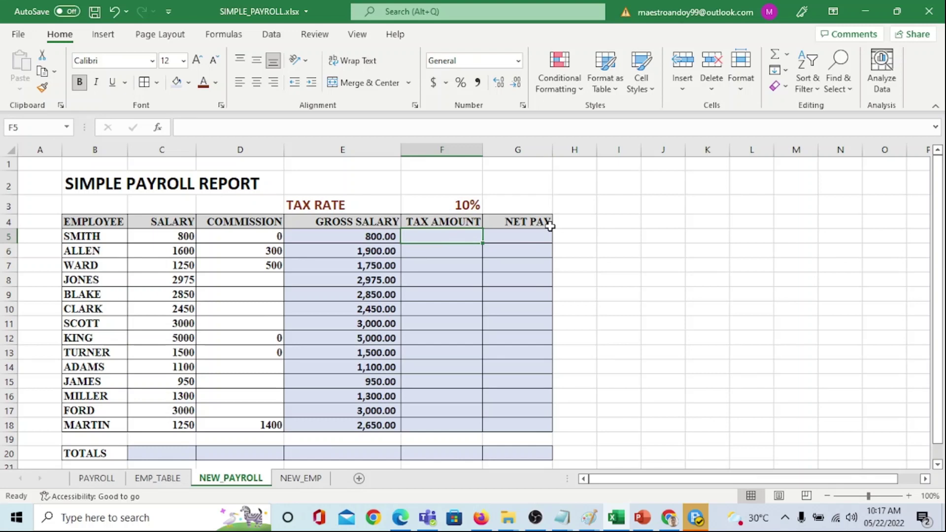
pyautogui.press('Up')
pyautogui.press('Up')
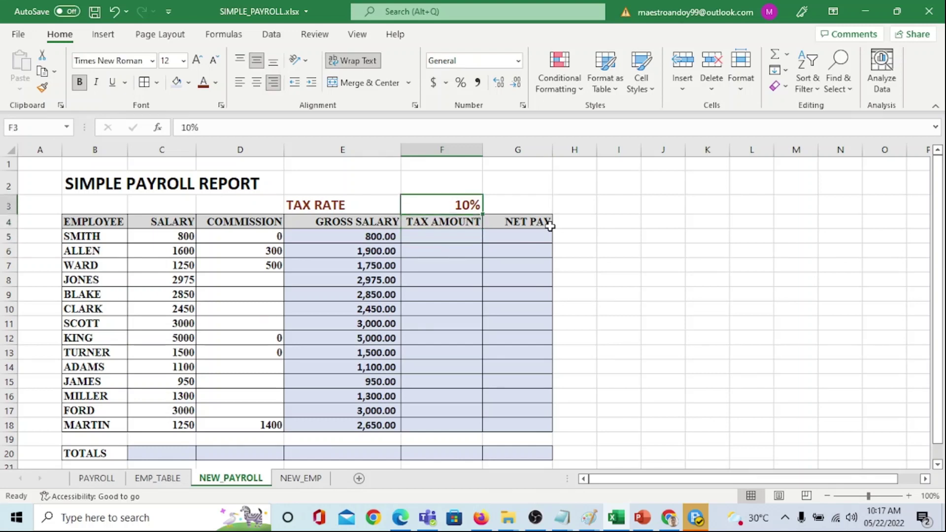
pyautogui.press('Down')
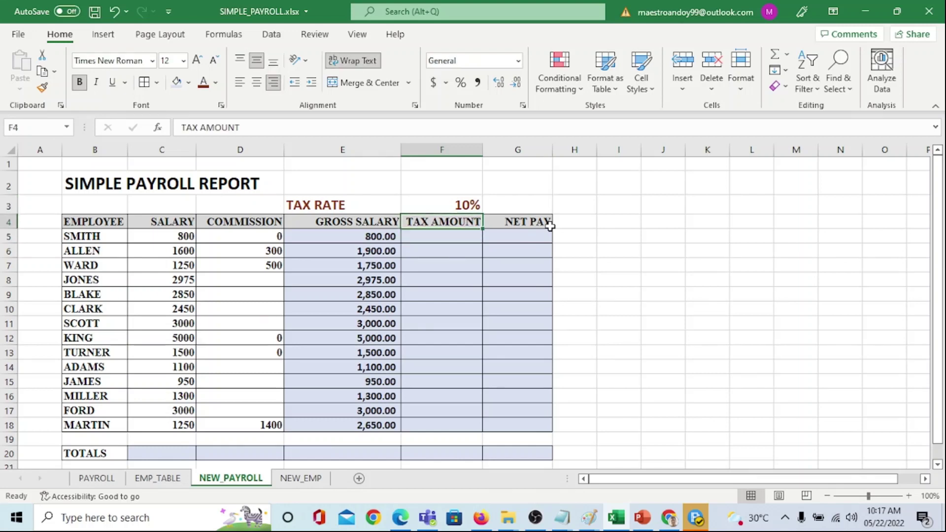
pyautogui.press('Down')
pyautogui.write('=')
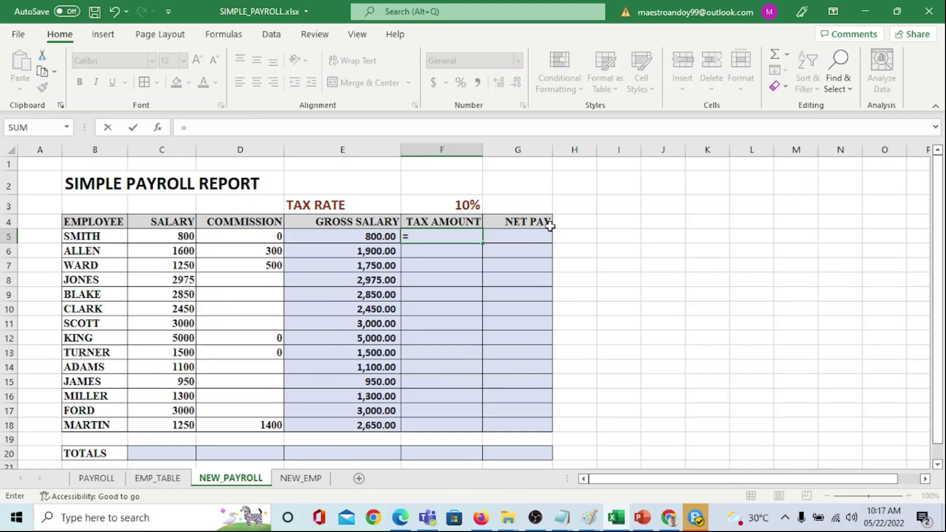
pyautogui.press('Left')
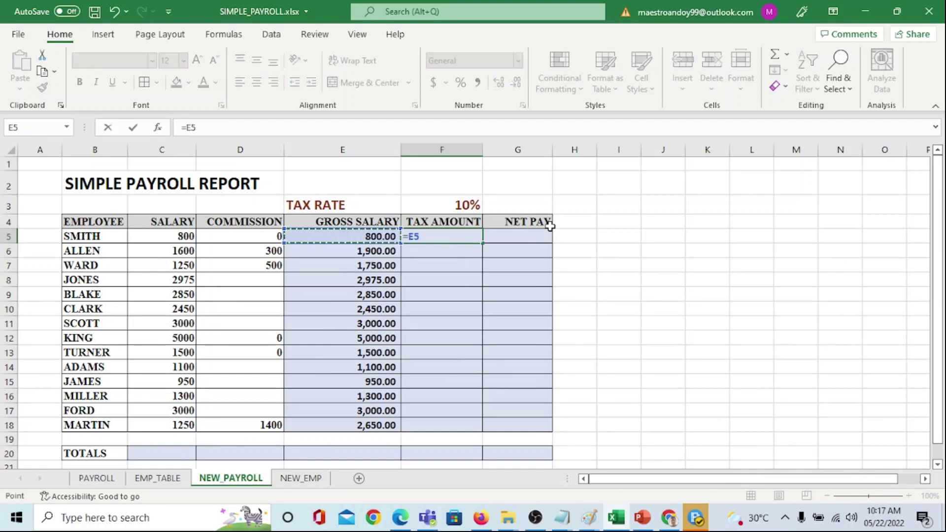
pyautogui.write('*')
pyautogui.press('Up')
pyautogui.press('Up')
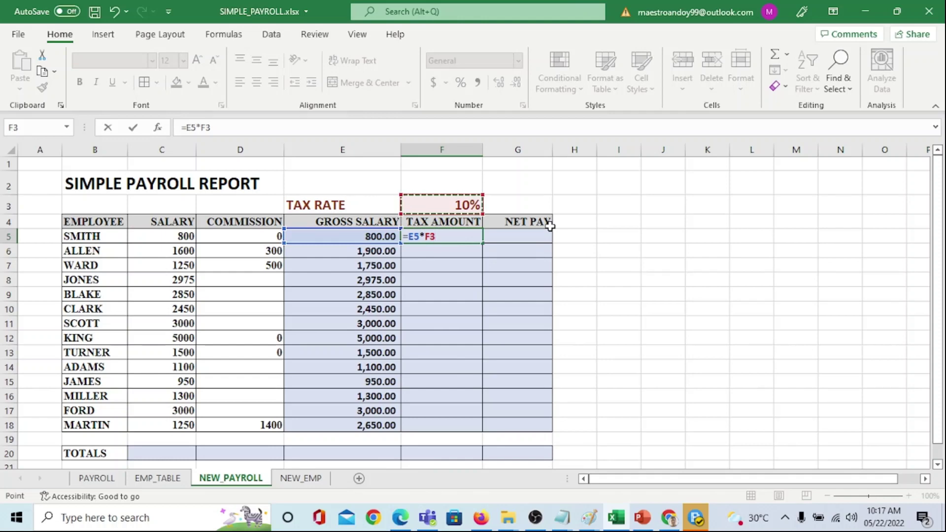
pyautogui.press('Return')
# Copy the tax formula to F6, then clear the resulting #VALUE! error.
pyautogui.press('Up')
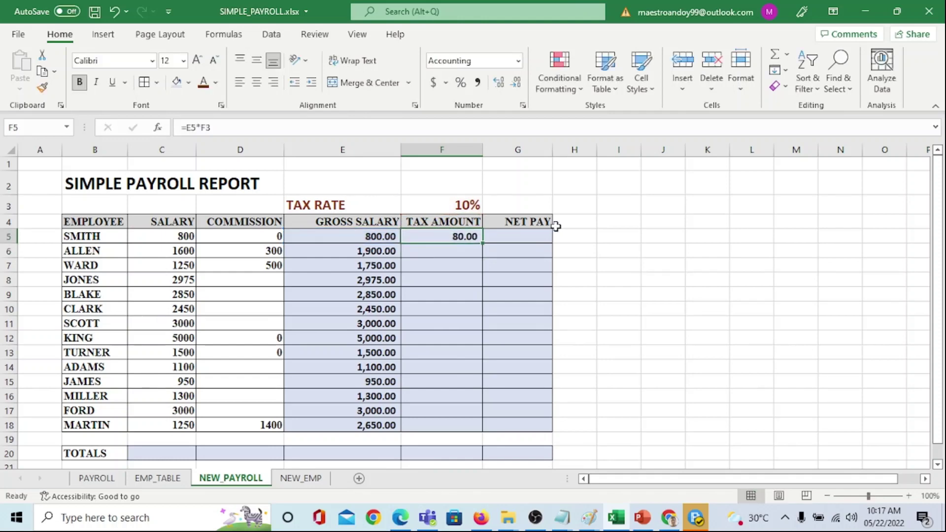
pyautogui.hotkey('ctrl', 'c')
pyautogui.press('Down')
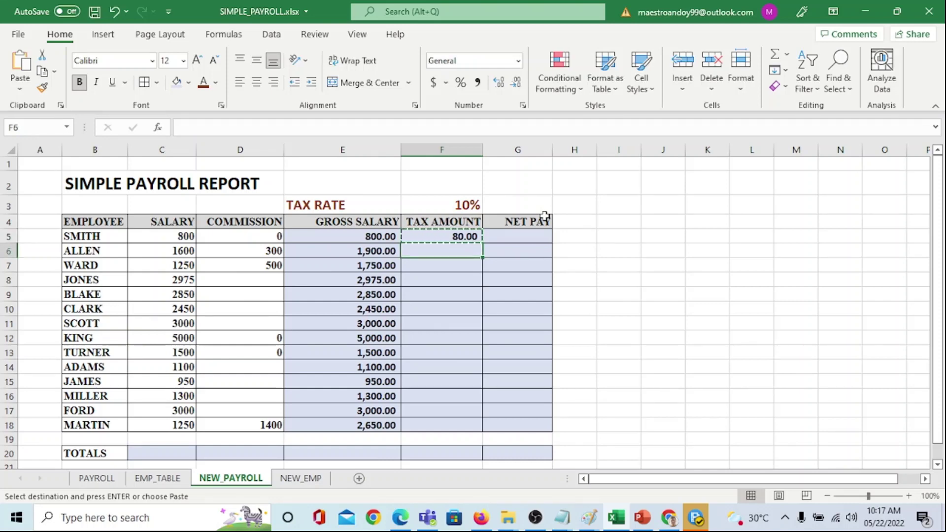
pyautogui.press('Return')
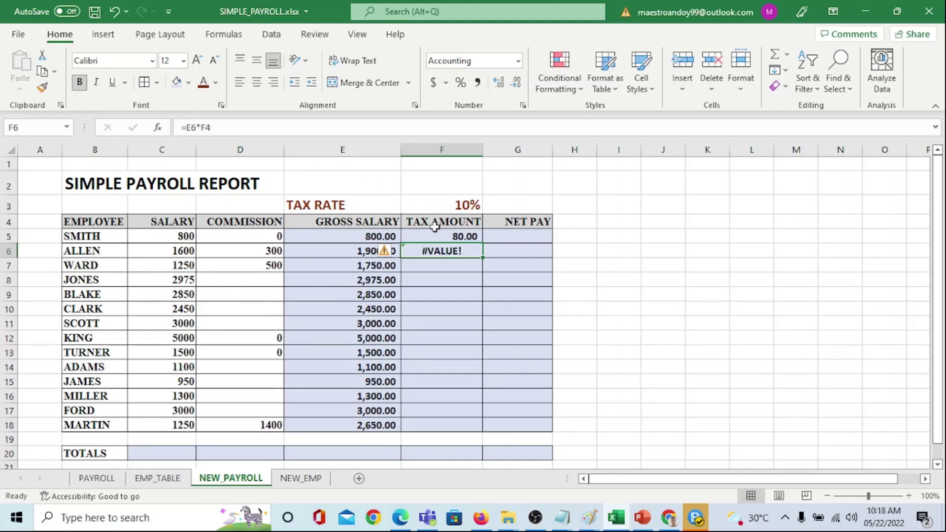
pyautogui.click(451, 220)
pyautogui.click(462, 249)
pyautogui.press('Delete')
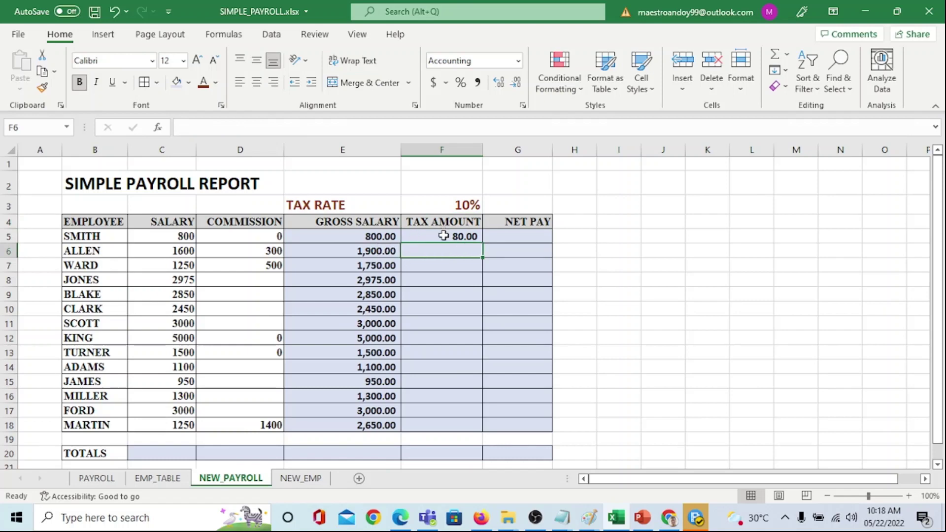
pyautogui.click(444, 236)
pyautogui.click(215, 127)
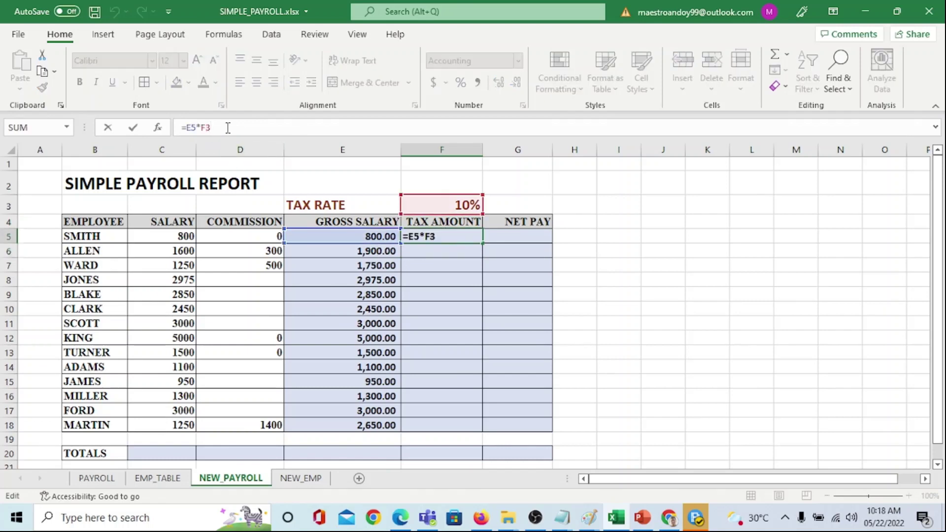
# Change the F5 formula to =E5*$F$3 with an absolute tax-rate reference.
pyautogui.hotkey('shift', 'Left')
pyautogui.press('F4')
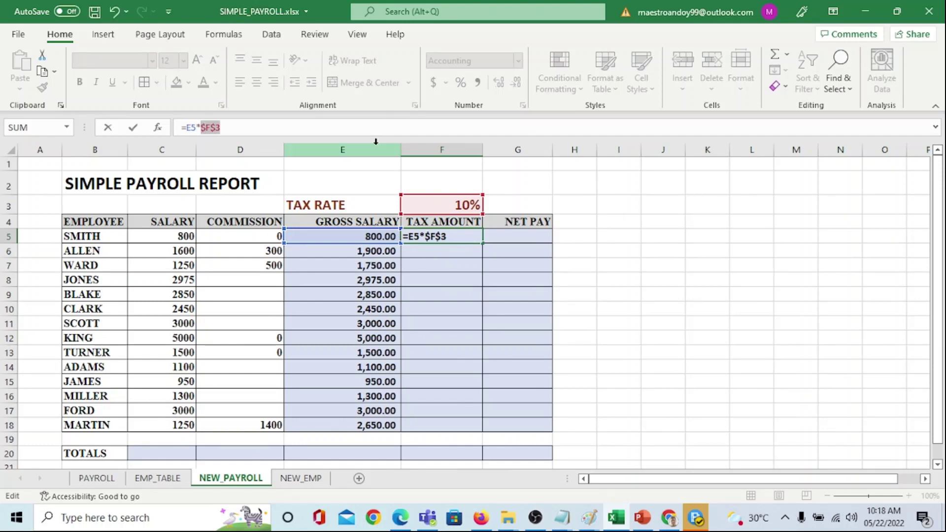
pyautogui.click(245, 127)
pyautogui.press('BackSpace')
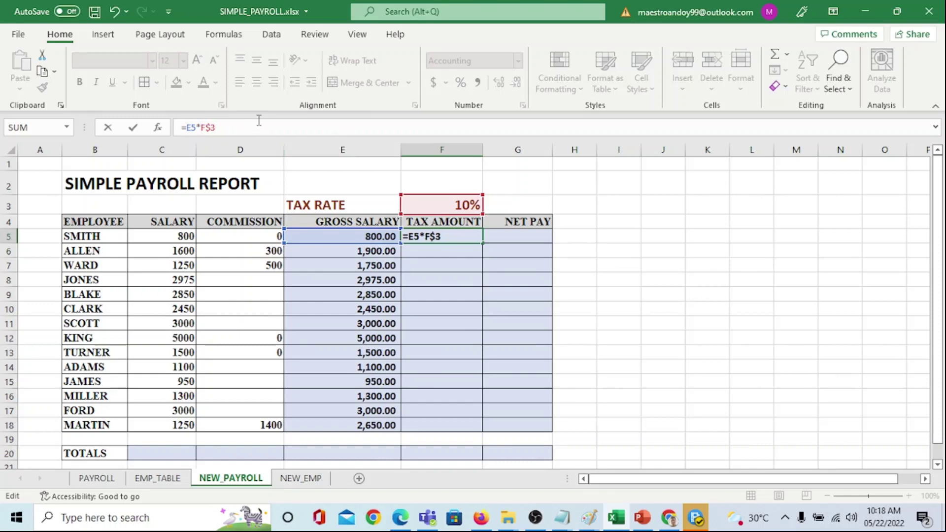
pyautogui.write('$')
pyautogui.hotkey('ctrl', 'Return')
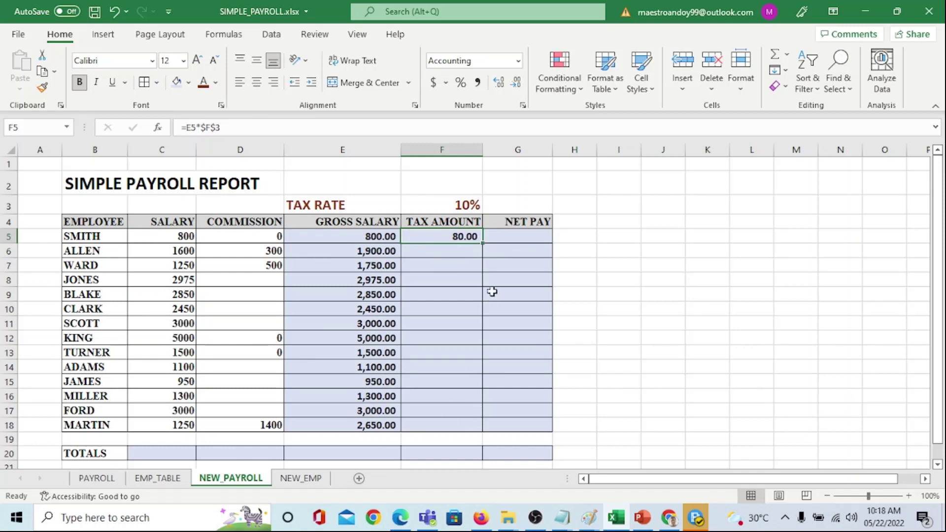
# Copy the tax formula down to F18 (80.00 to 265.00) and review the results.
pyautogui.doubleClick(483, 244)
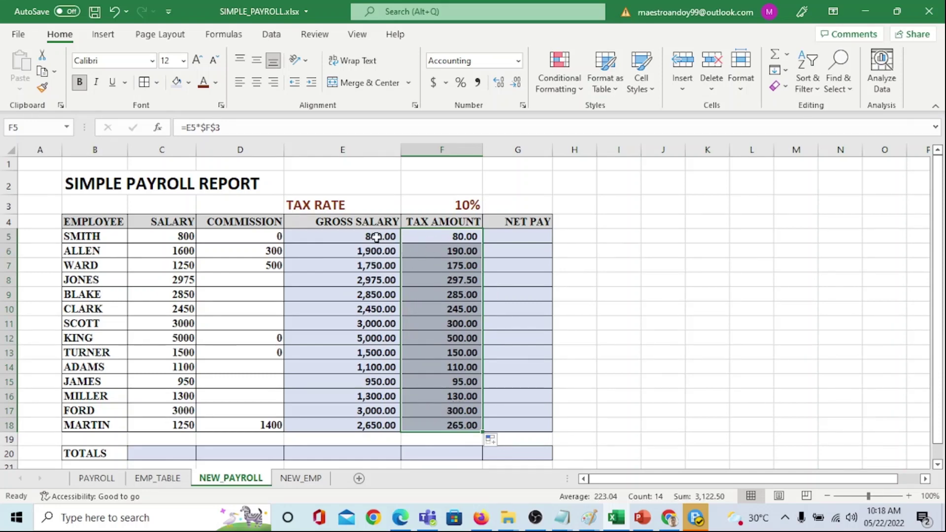
pyautogui.click(377, 426)
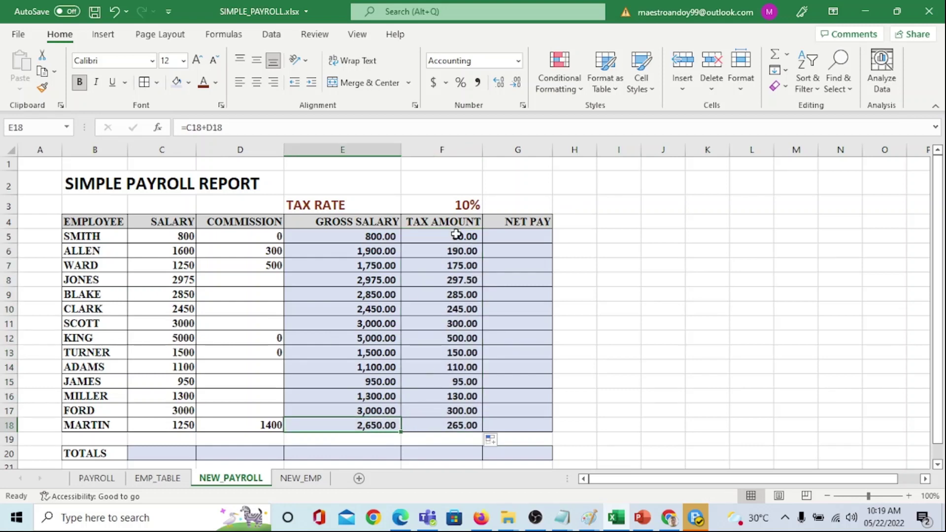
pyautogui.moveTo(446, 427); pyautogui.dragTo(457, 252)
pyautogui.click(459, 338)
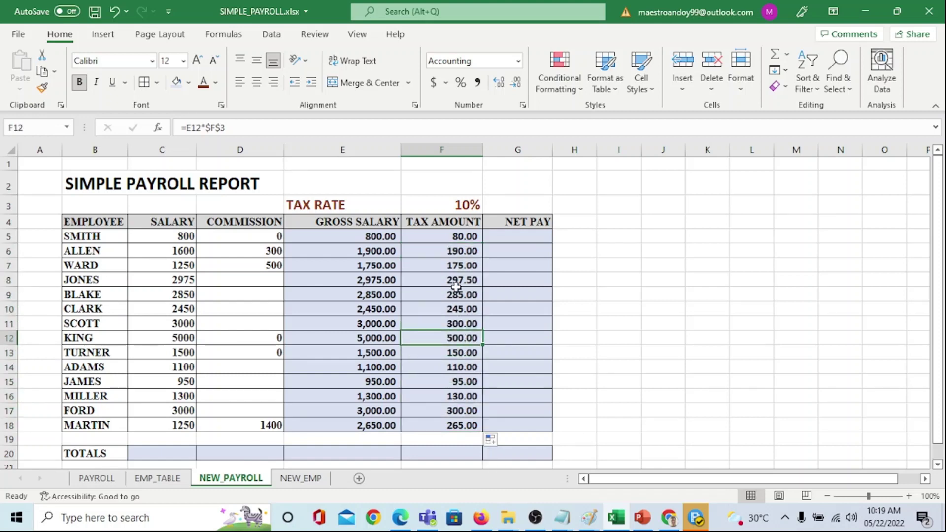
pyautogui.click(449, 454)
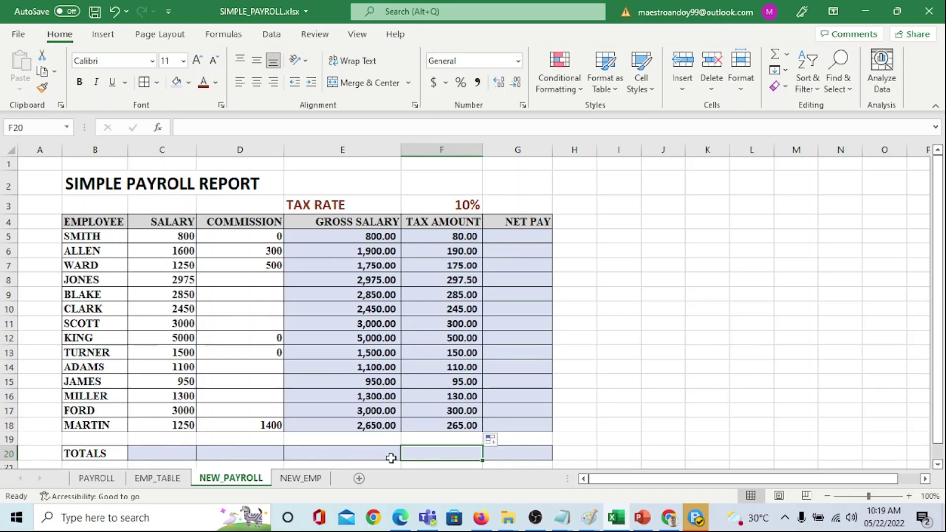
pyautogui.click(525, 232)
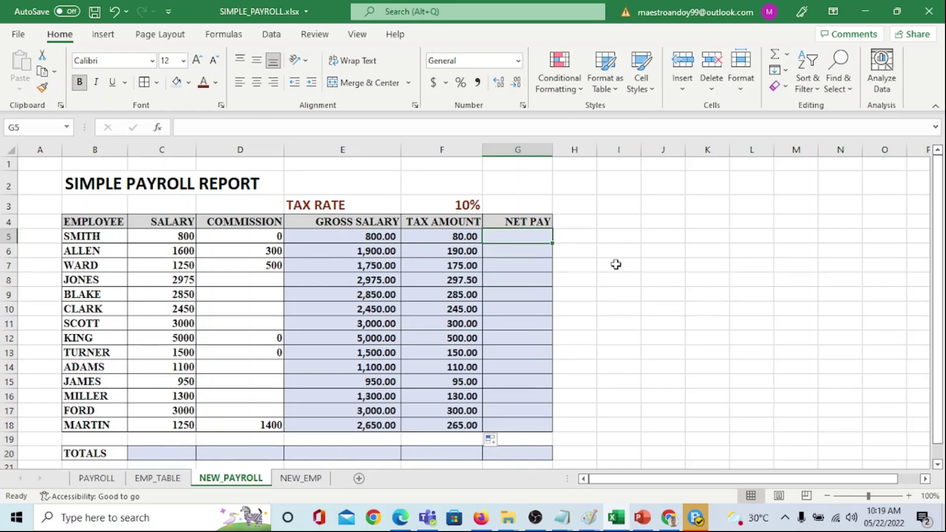
# Enter =E5-F5 in G5 and fill it down to G18, from 720.00 to 2,385.00.
pyautogui.write('=')
pyautogui.press('Left')
pyautogui.press('Left')
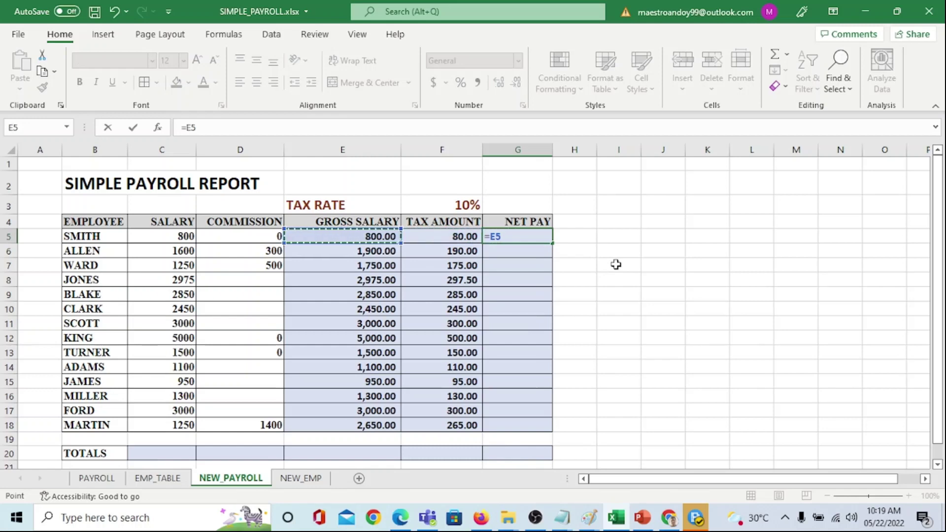
pyautogui.write('-')
pyautogui.press('Left')
pyautogui.hotkey('ctrl', 'Return')
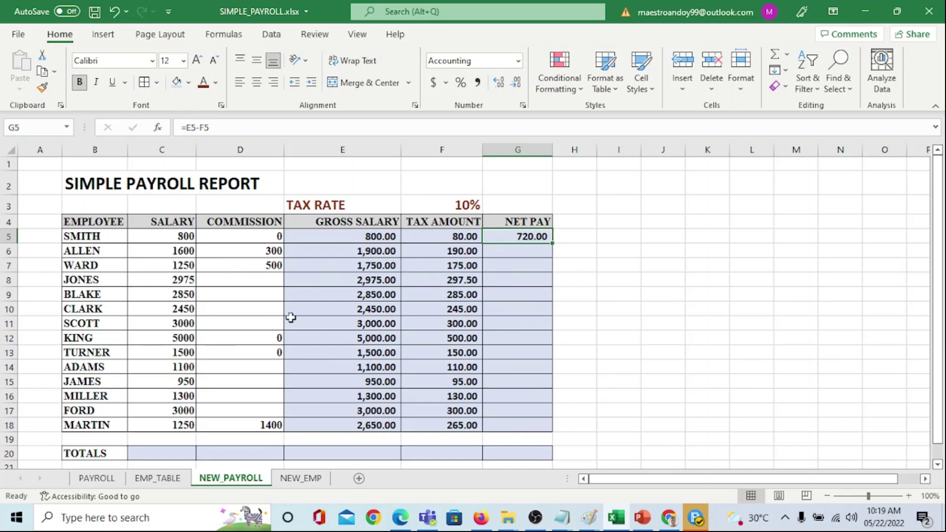
pyautogui.doubleClick(554, 242)
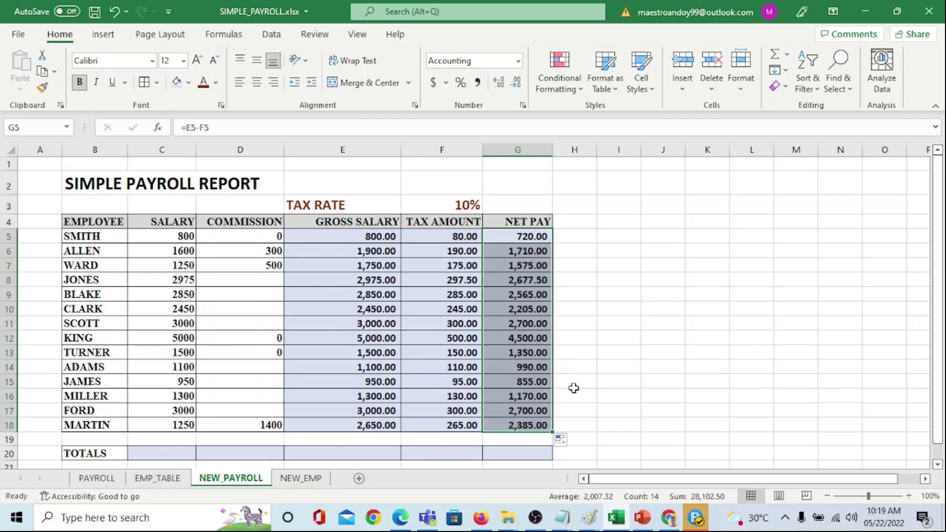
pyautogui.click(688, 337)
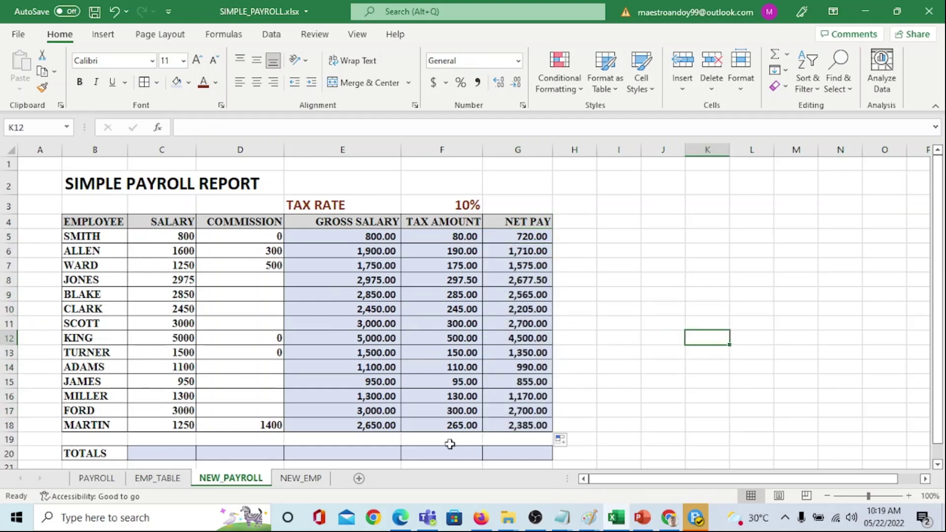
# Apply Accounting format to the salary and commission values in C5:D18.
pyautogui.click(171, 236)
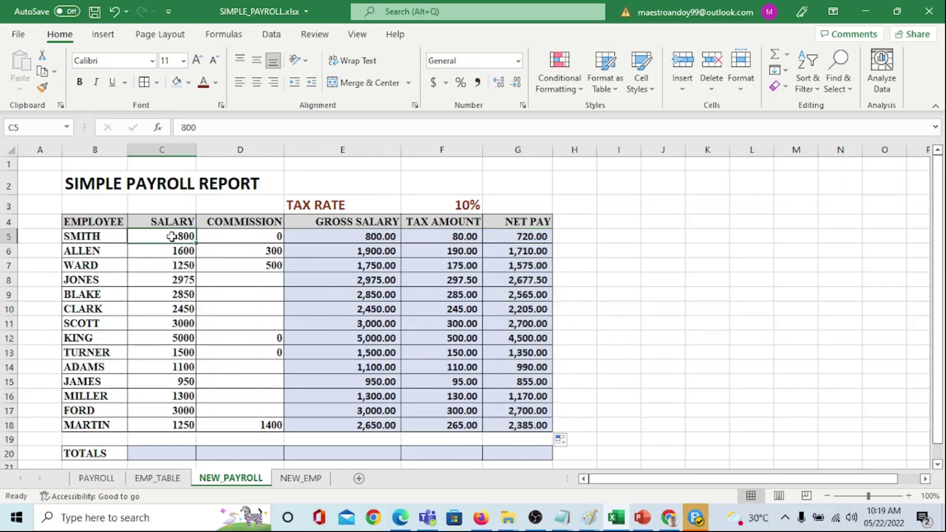
pyautogui.moveTo(171, 236); pyautogui.dragTo(247, 424)
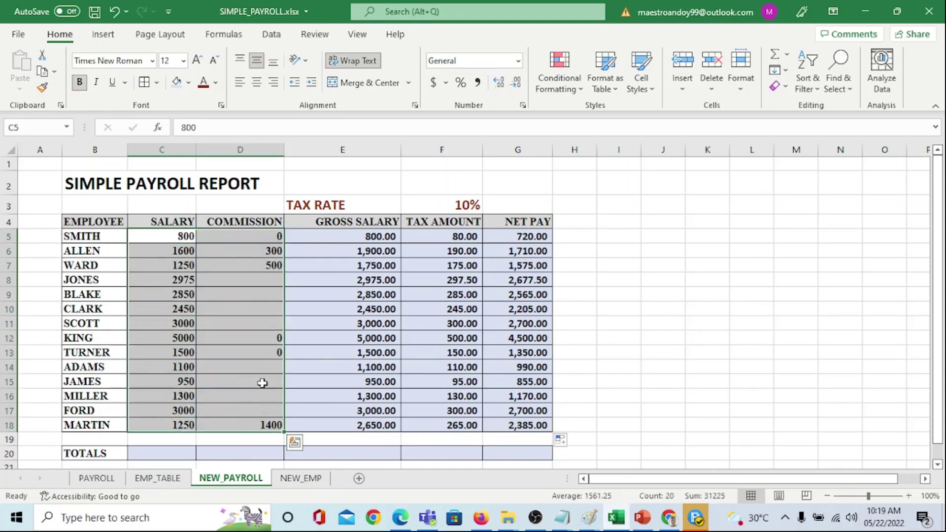
pyautogui.click(477, 82)
pyautogui.click(335, 338)
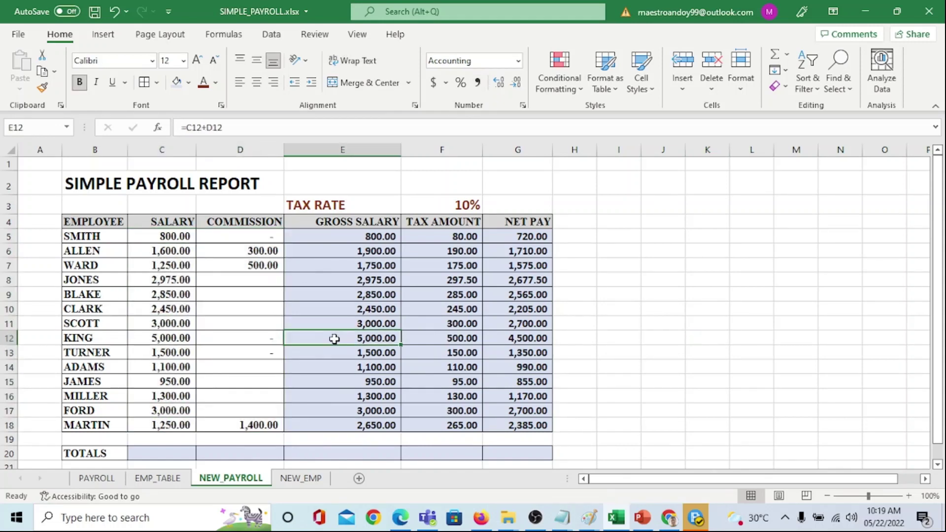
pyautogui.click(273, 235)
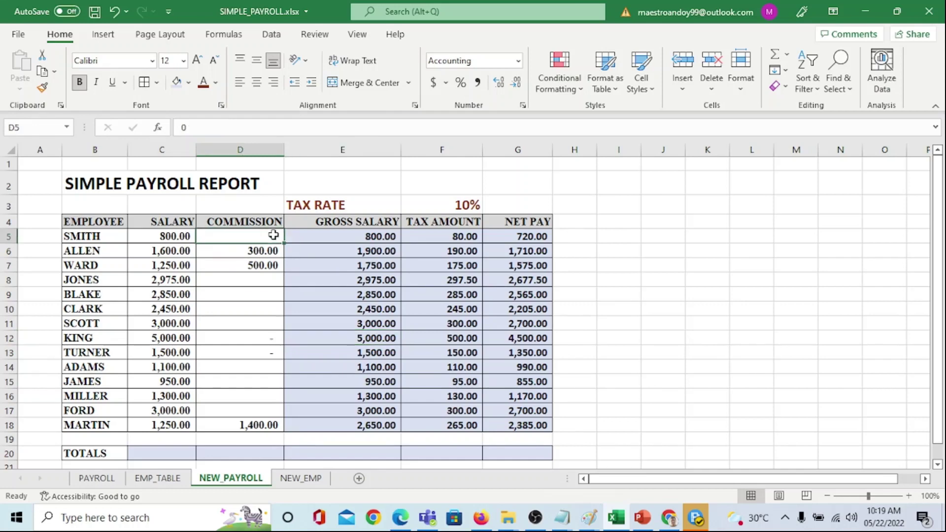
# Reformat C5:D18 as Number with 2 decimals, thousands separator and red negatives.
pyautogui.moveTo(178, 239)
pyautogui.mouseDown()
pyautogui.moveTo(257, 306)
pyautogui.moveTo(276, 427)
pyautogui.mouseUp()
pyautogui.rightClick(263, 351)
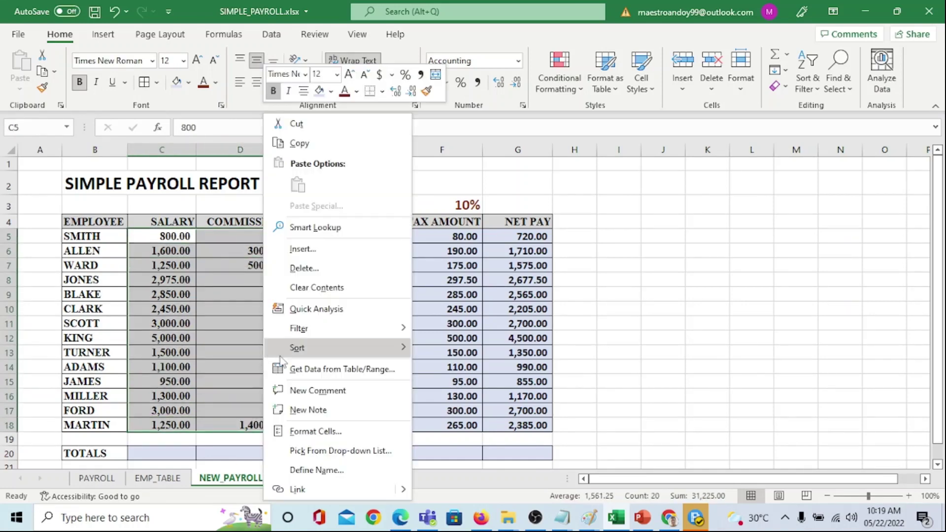
pyautogui.click(315, 431)
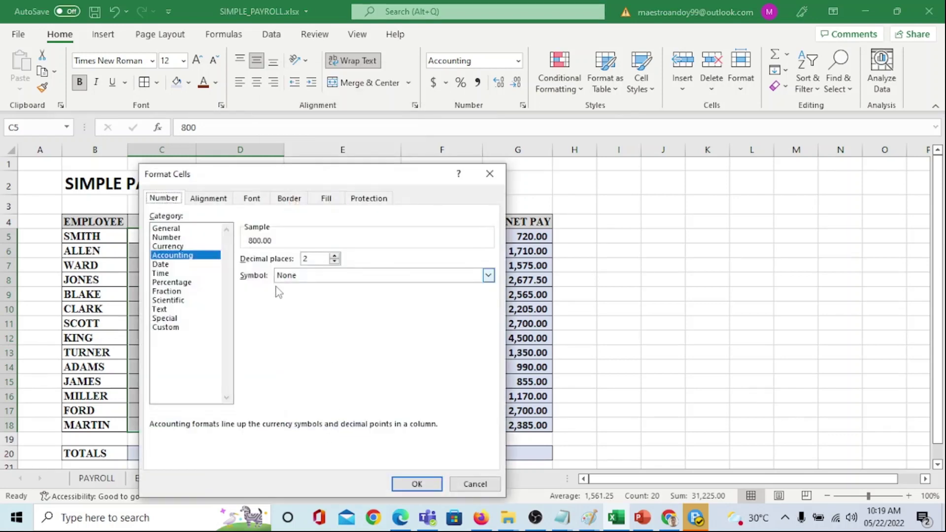
pyautogui.click(180, 229)
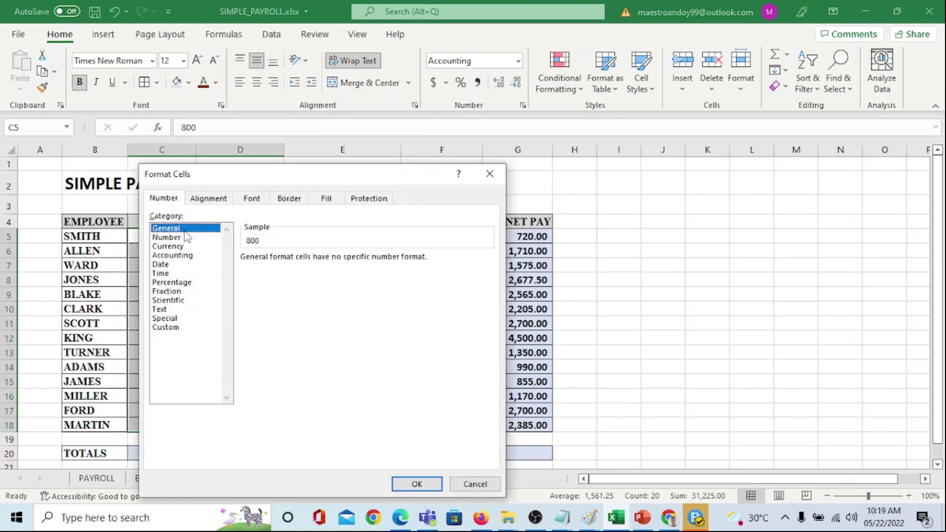
pyautogui.click(179, 238)
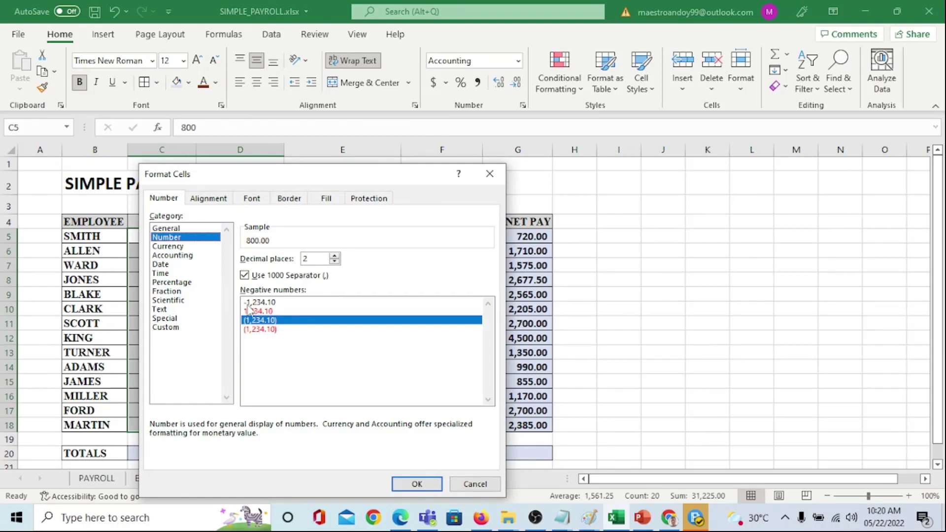
pyautogui.click(256, 311)
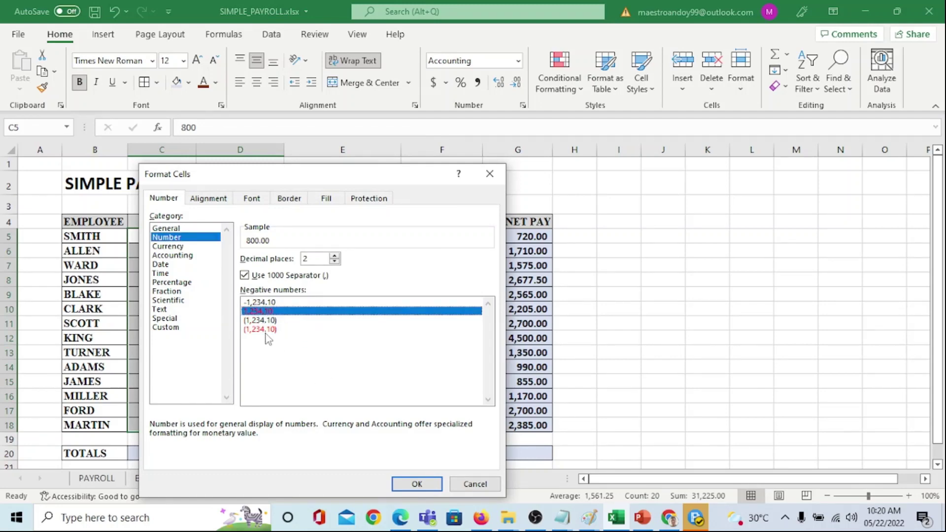
pyautogui.click(416, 484)
pyautogui.click(334, 323)
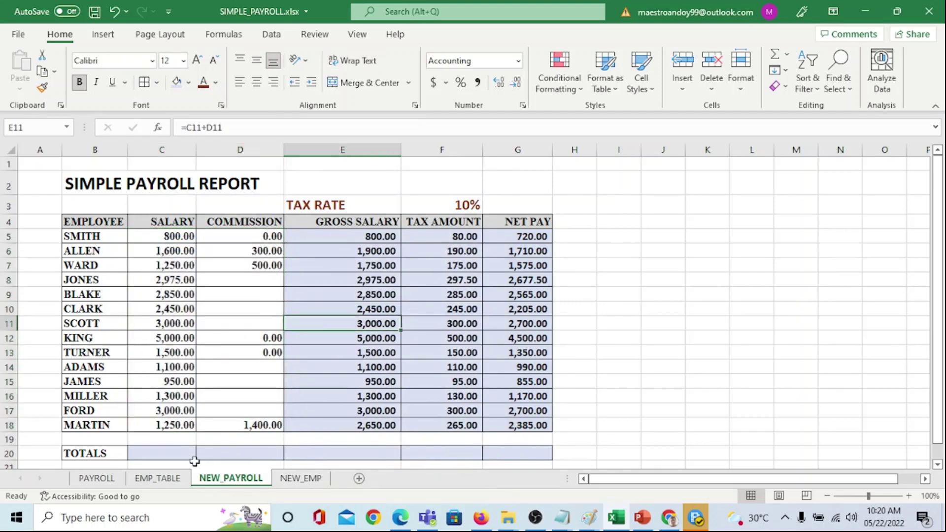
pyautogui.click(179, 453)
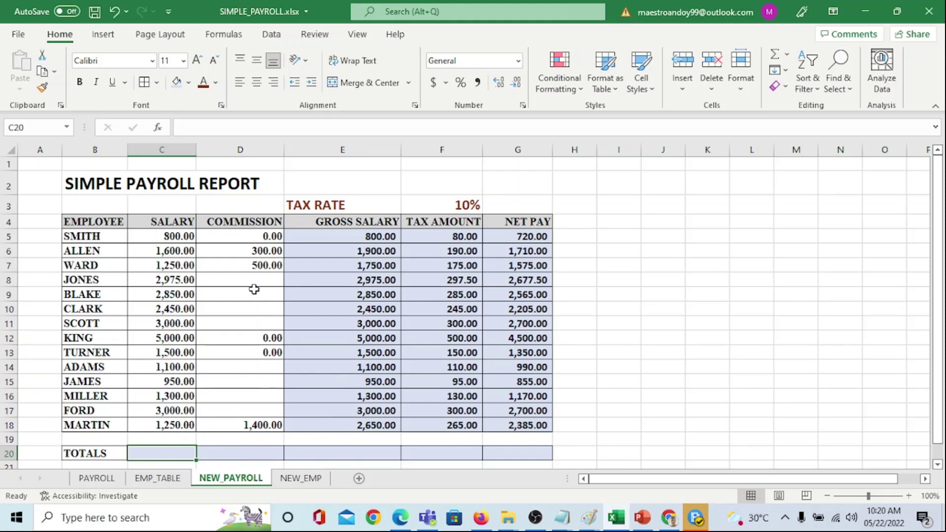
pyautogui.write('=')
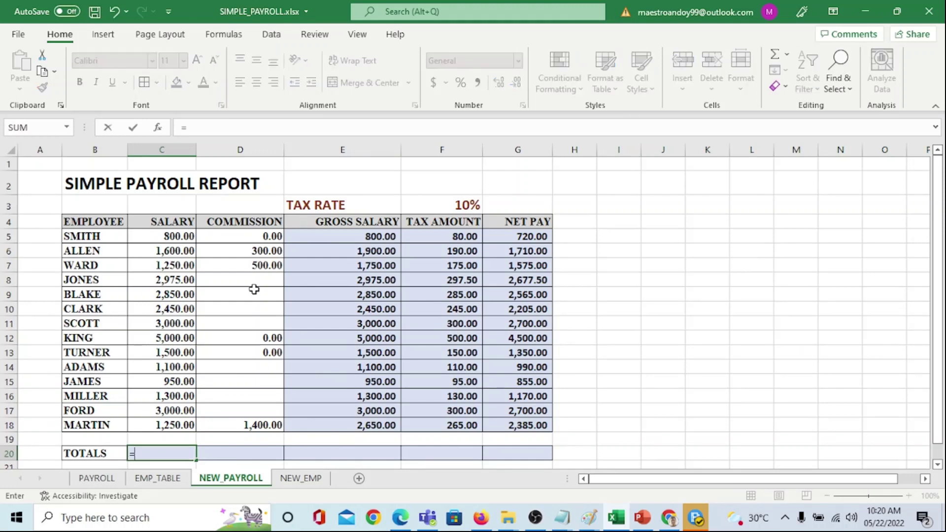
pyautogui.write('SUM')
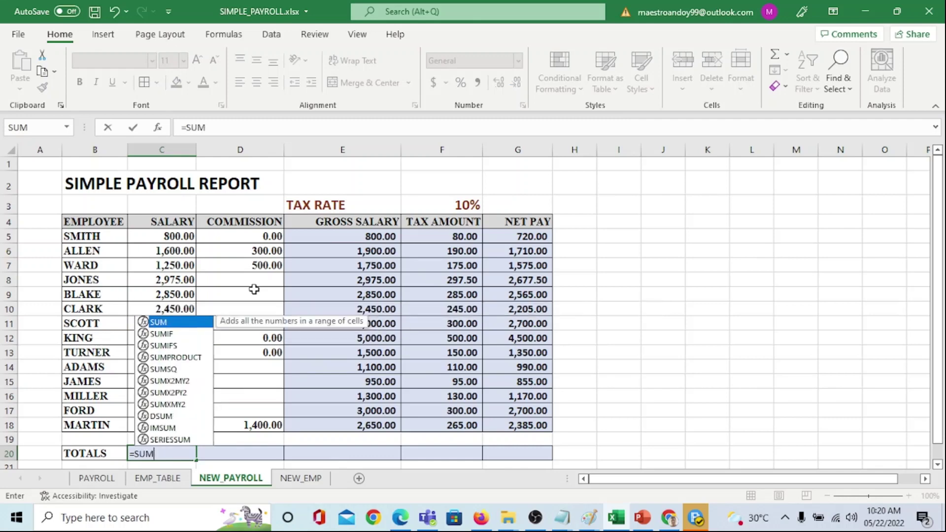
pyautogui.write('(')
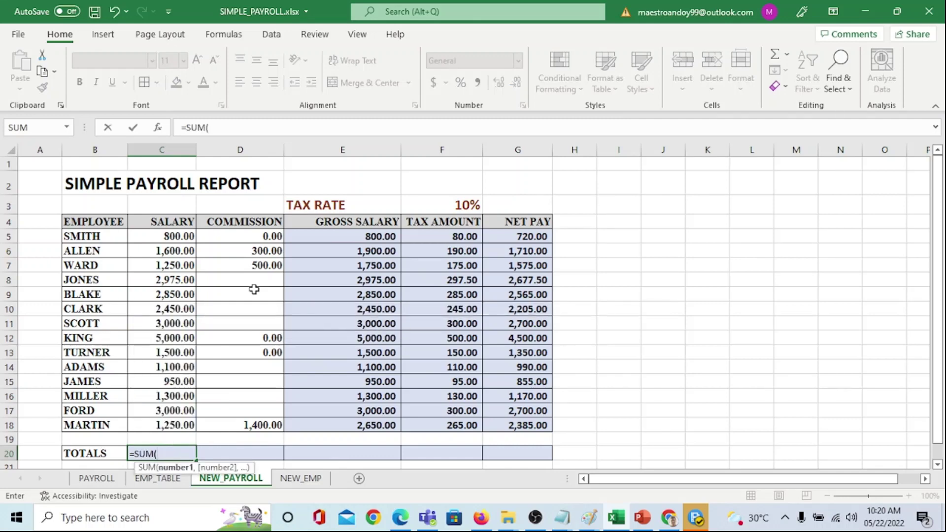
pyautogui.write('C')
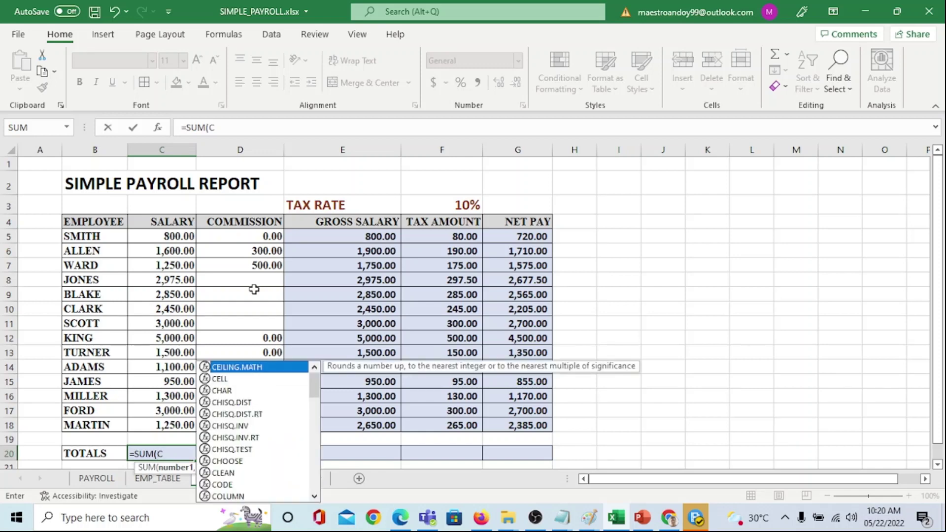
pyautogui.write('5:')
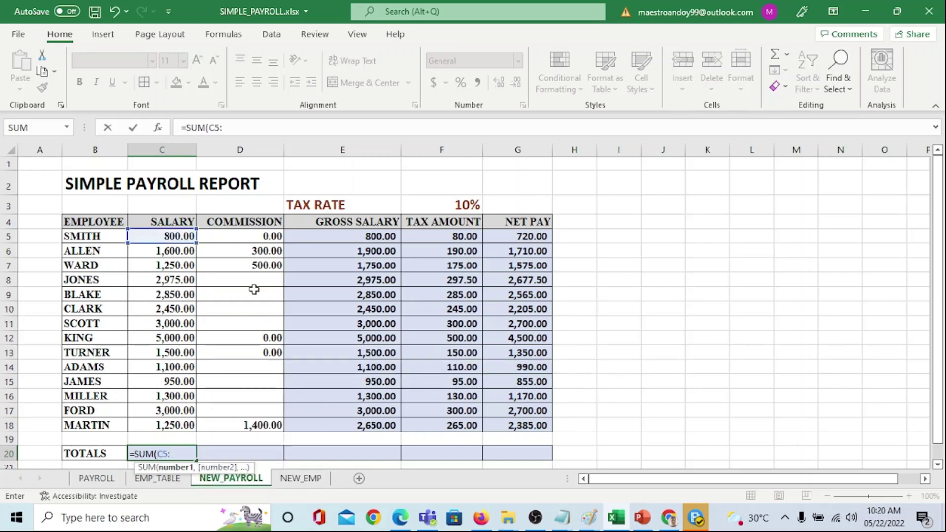
pyautogui.write('C18')
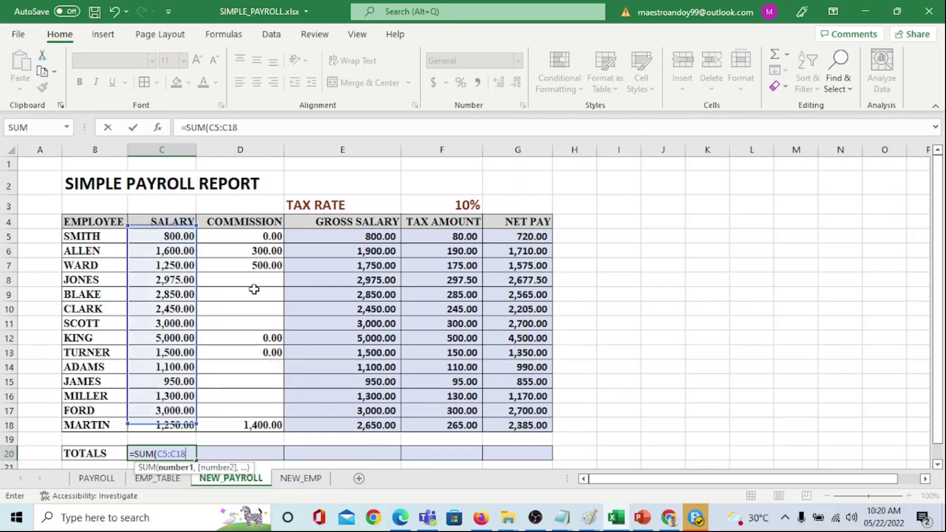
pyautogui.write(')')
pyautogui.press('Return')
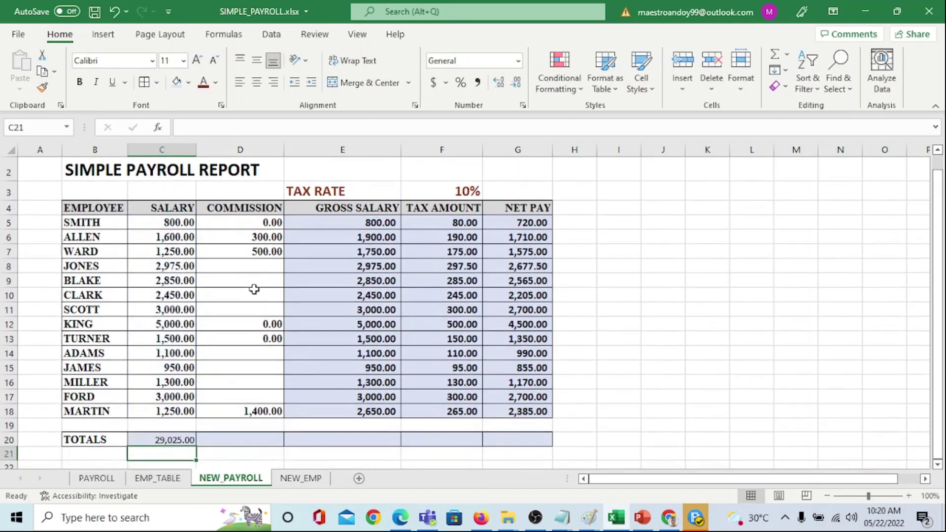
pyautogui.press('Up')
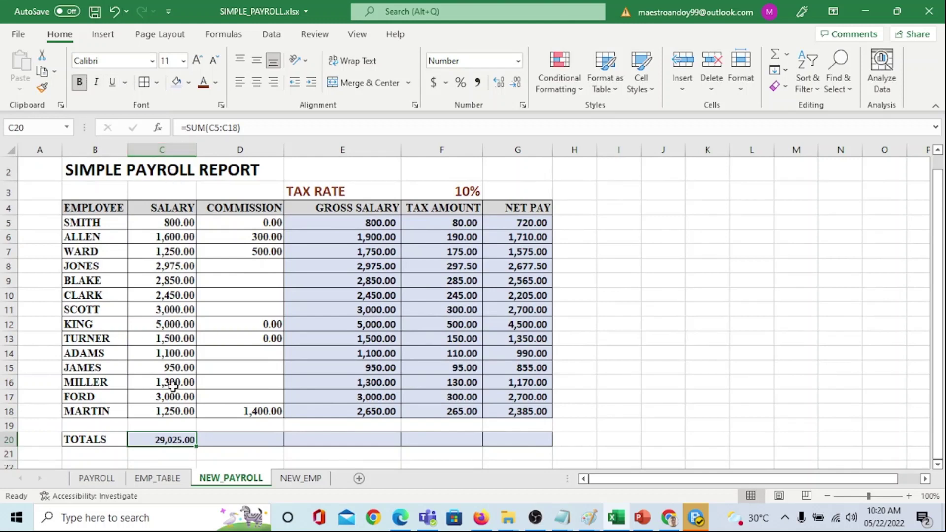
pyautogui.click(182, 60)
pyautogui.click(171, 166)
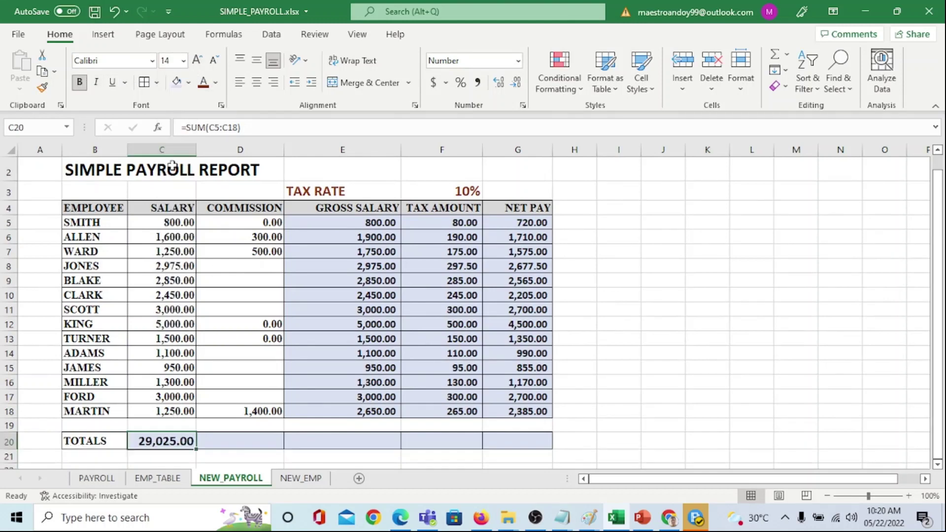
pyautogui.click(262, 440)
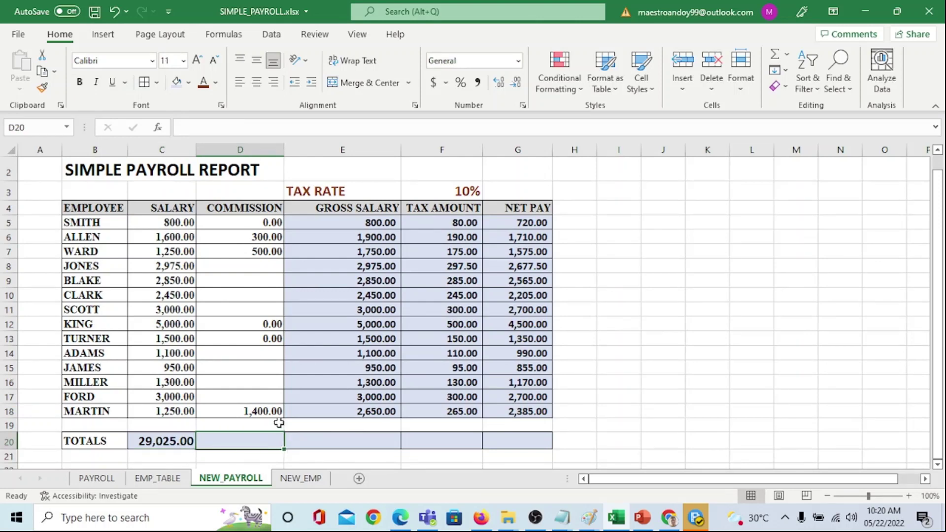
# Enter =SUM(D5:D18) in D20 to total the COMMISSION column as 2,200.00.
pyautogui.write('=')
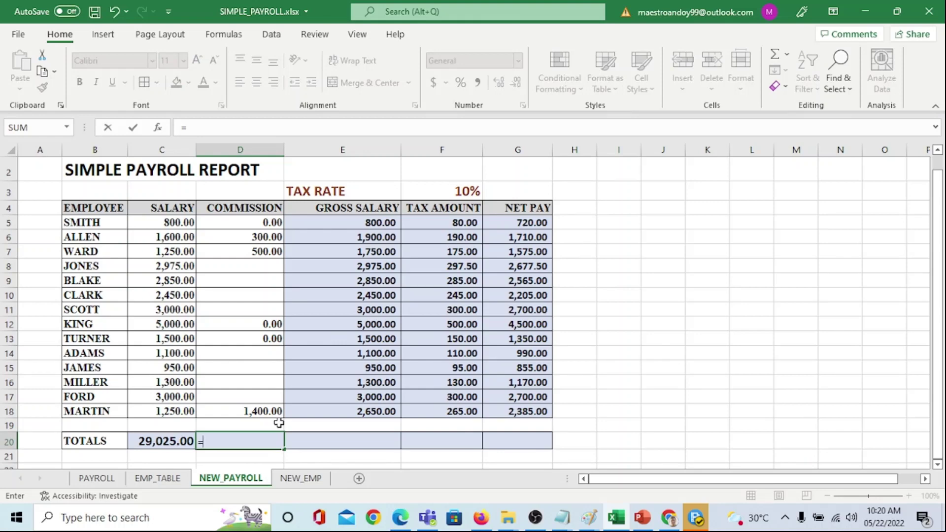
pyautogui.write('SUM')
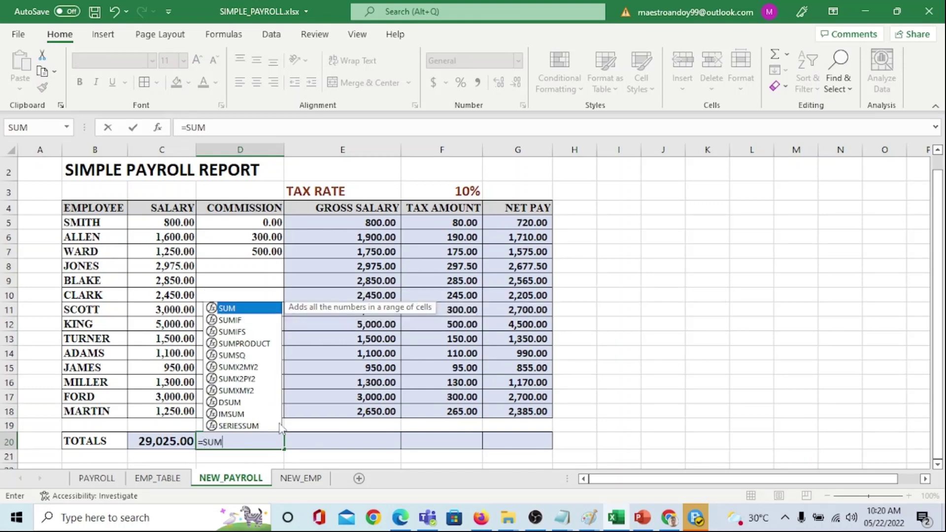
pyautogui.write('(')
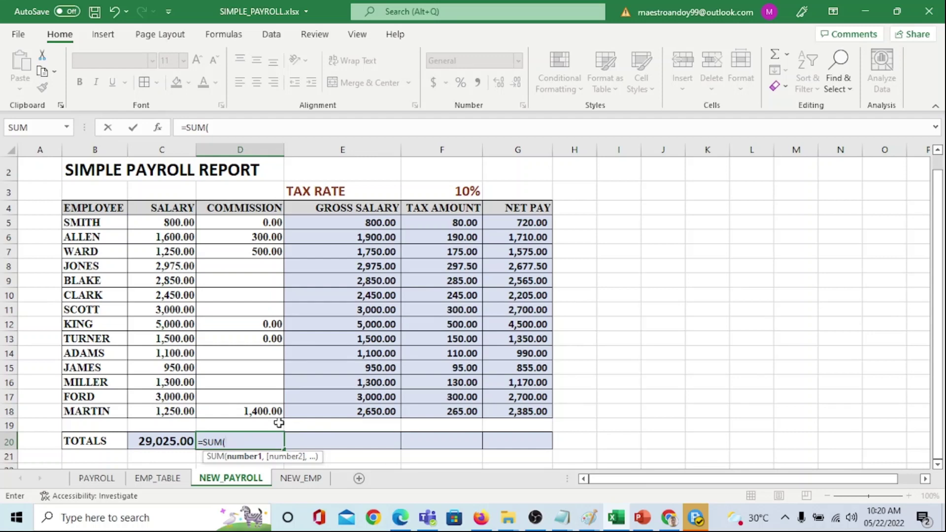
pyautogui.press('Up')
pyautogui.press('Up')
pyautogui.press('Up')
pyautogui.press('Up')
pyautogui.press('Up')
pyautogui.press('Up')
pyautogui.press('Up')
pyautogui.press('Up')
pyautogui.press('Up')
pyautogui.press('Up')
pyautogui.press('Up')
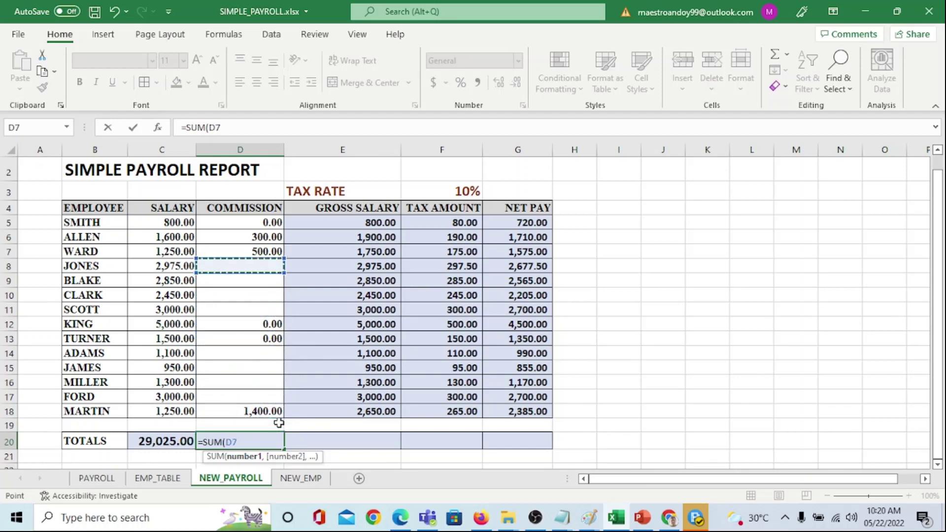
pyautogui.press('Up')
pyautogui.press('Up')
pyautogui.press('F8')
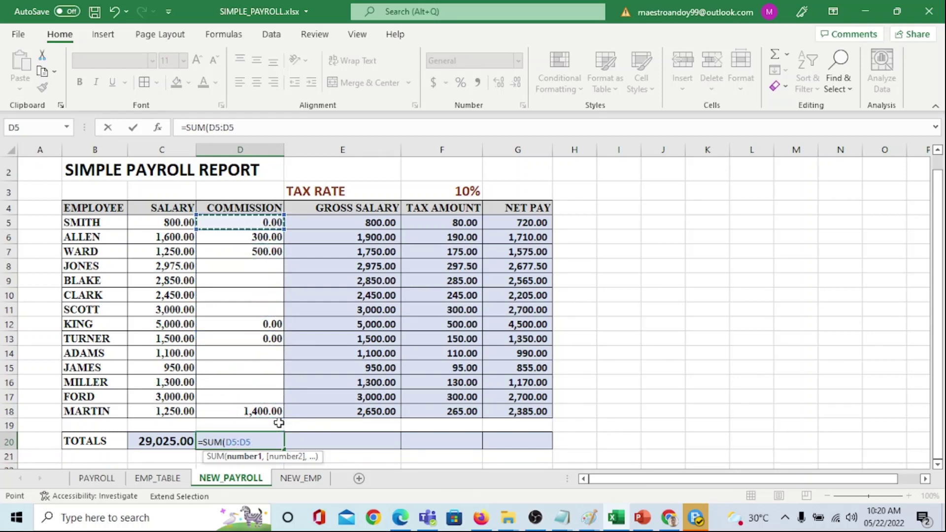
pyautogui.press('Down')
pyautogui.press('Down')
pyautogui.press('Down')
pyautogui.press('Down')
pyautogui.press('Down')
pyautogui.press('Down')
pyautogui.press('Down')
pyautogui.press('Down')
pyautogui.press('Down')
pyautogui.press('Down')
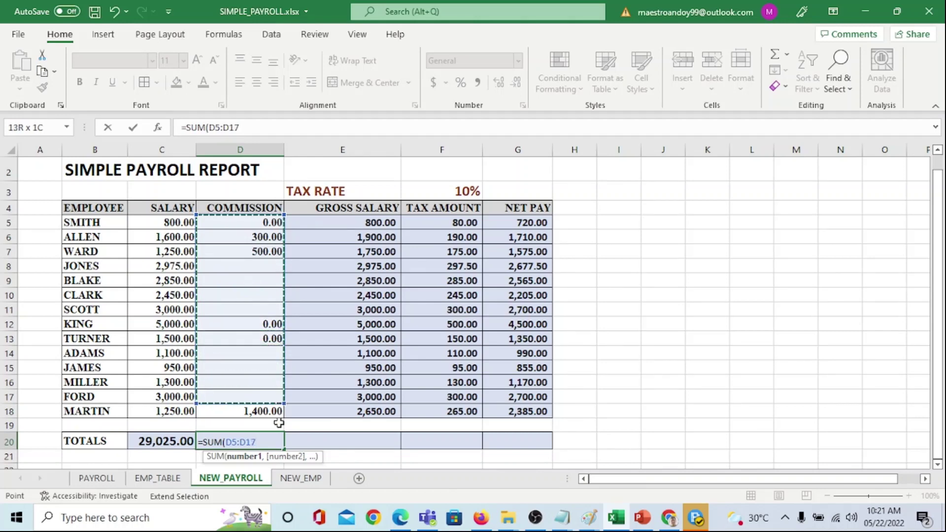
pyautogui.press('Down')
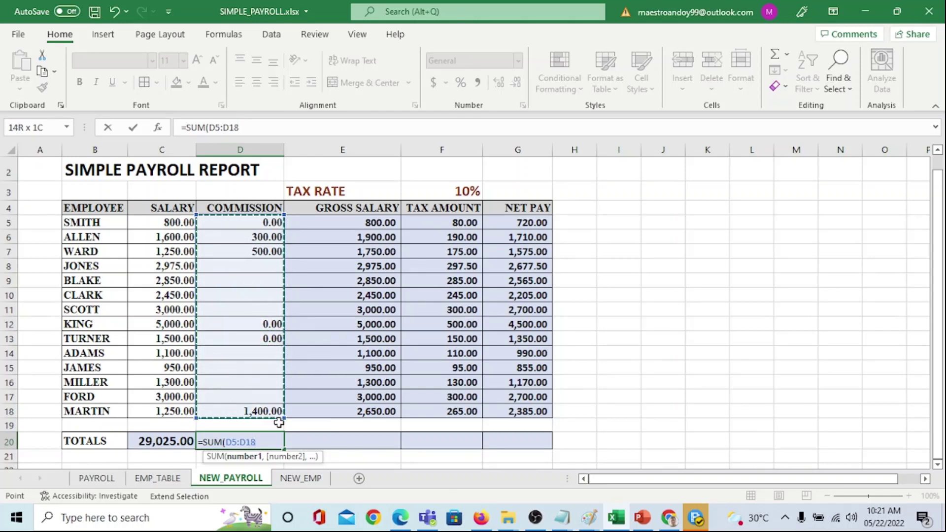
pyautogui.write(')')
pyautogui.press('Return')
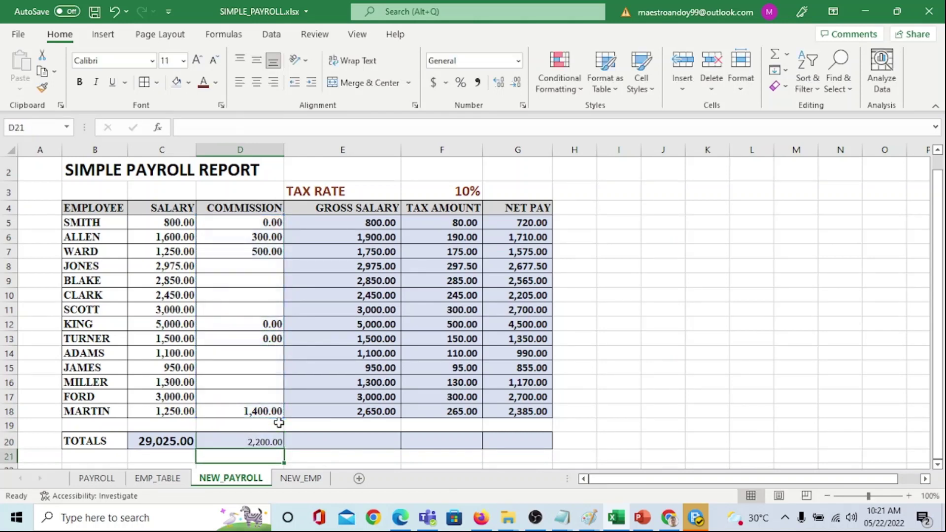
pyautogui.press('Up')
# Make the TOTALS cells D20 to G20 bold at font size 14.
pyautogui.moveTo(256, 444); pyautogui.dragTo(511, 442)
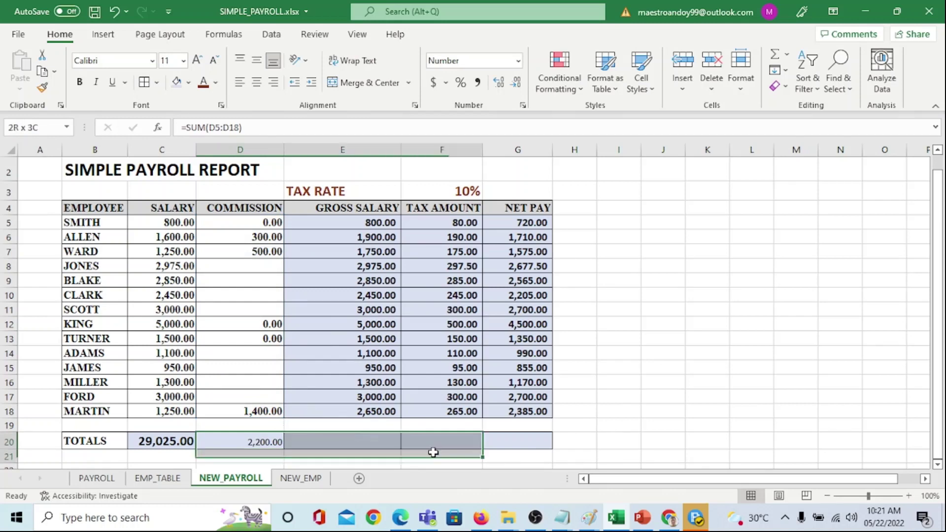
pyautogui.click(79, 82)
pyautogui.click(184, 60)
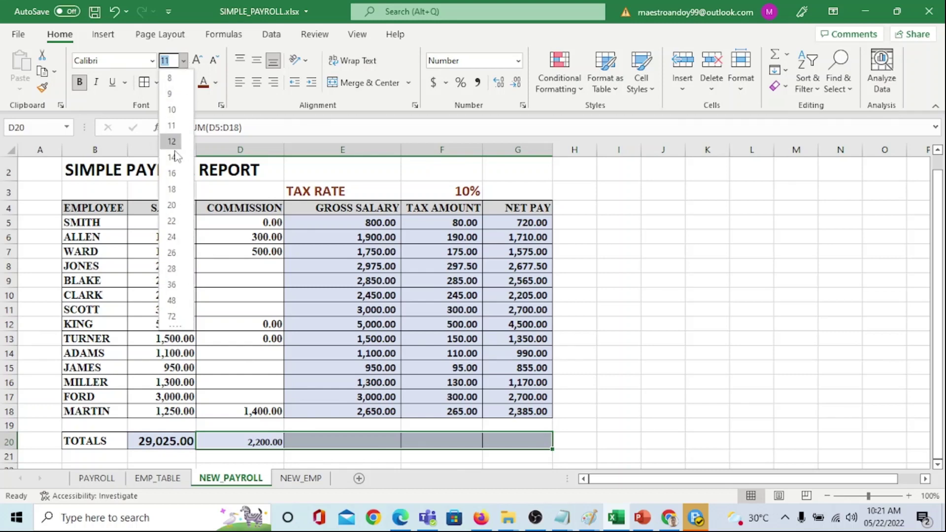
pyautogui.click(170, 219)
pyautogui.click(311, 435)
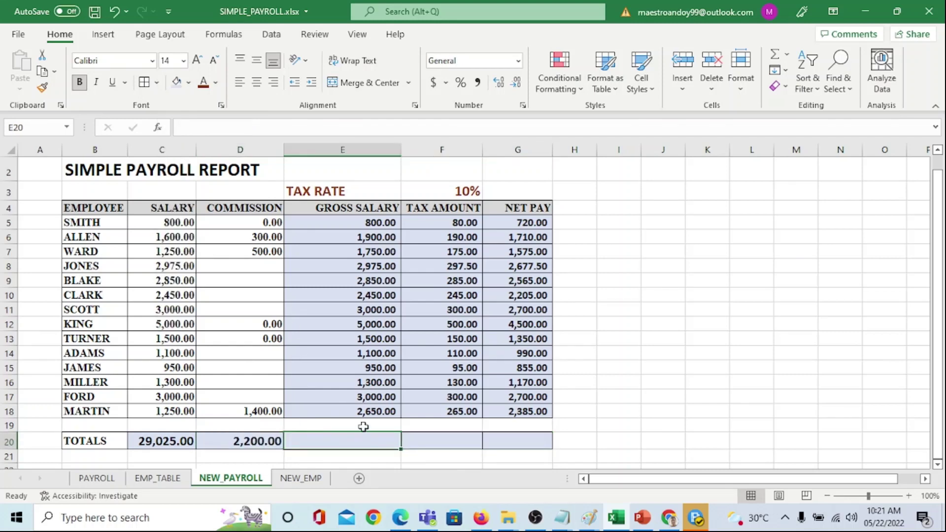
pyautogui.click(269, 443)
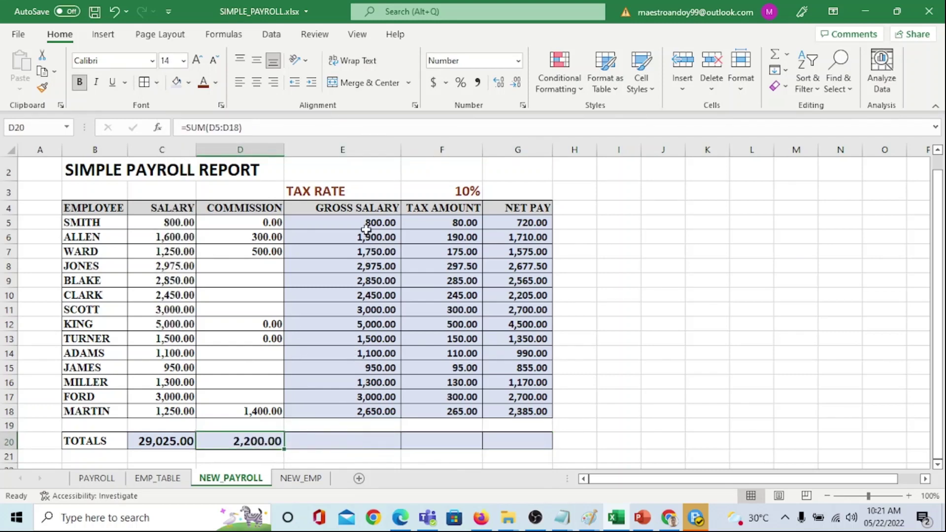
# AutoSum the GROSS SALARY values E5:E20 into E20.
pyautogui.moveTo(366, 224); pyautogui.dragTo(380, 442)
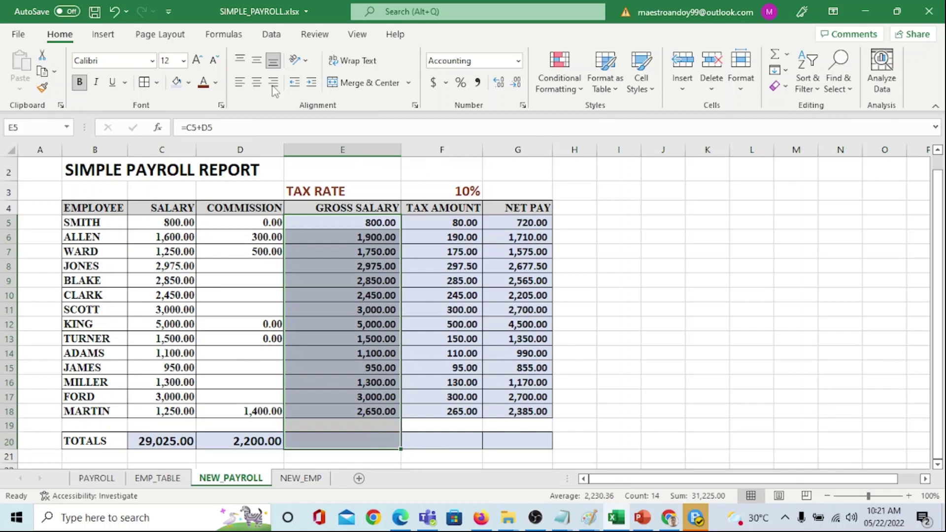
pyautogui.click(779, 60)
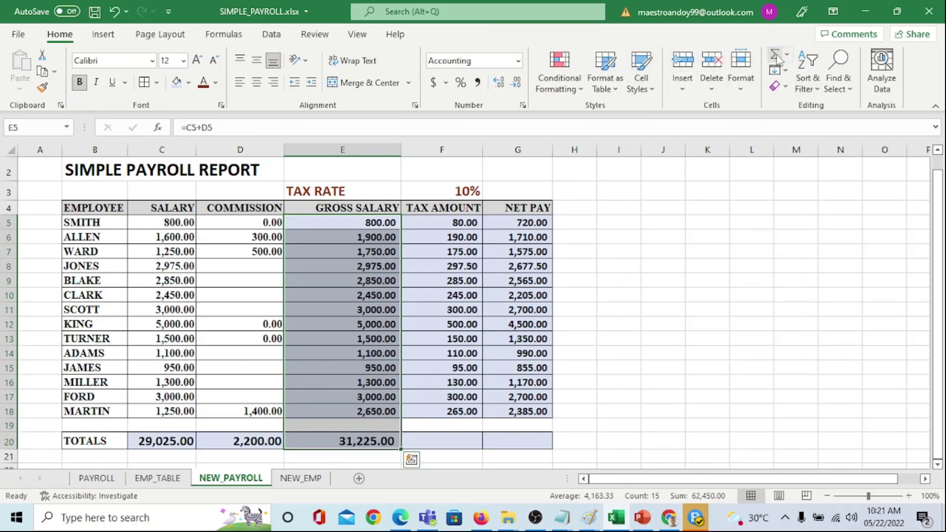
pyautogui.click(707, 382)
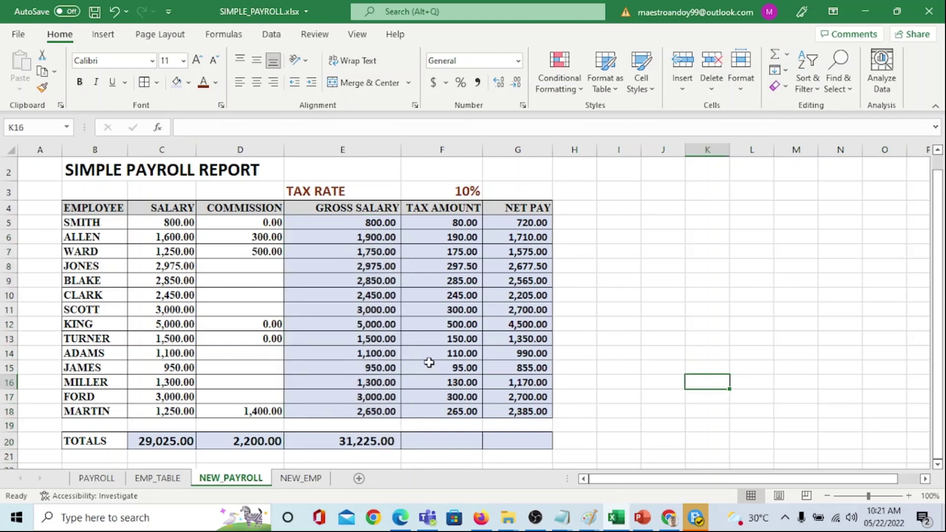
# Clear D20:E20 and fill C20's SUM formula across to G20 for all totals.
pyautogui.moveTo(223, 447); pyautogui.dragTo(310, 443)
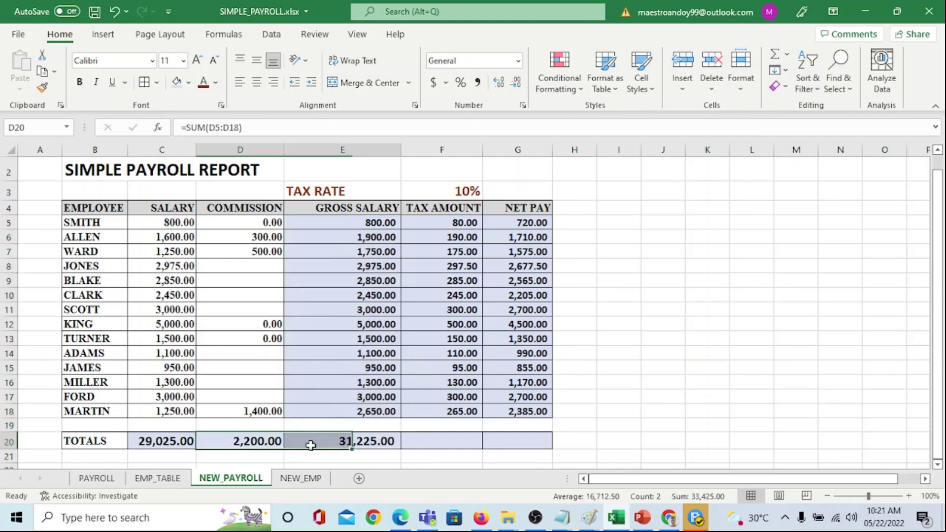
pyautogui.press('Delete')
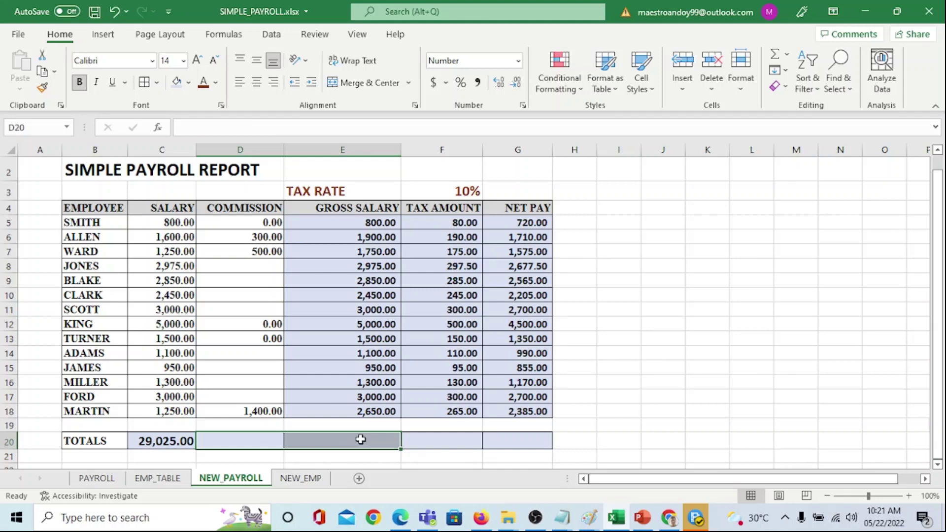
pyautogui.click(153, 443)
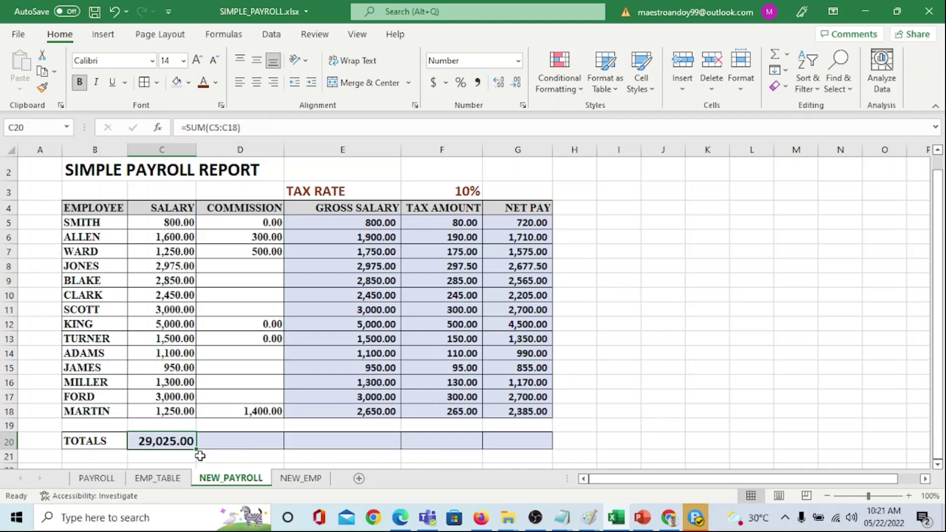
pyautogui.moveTo(196, 450); pyautogui.dragTo(517, 444)
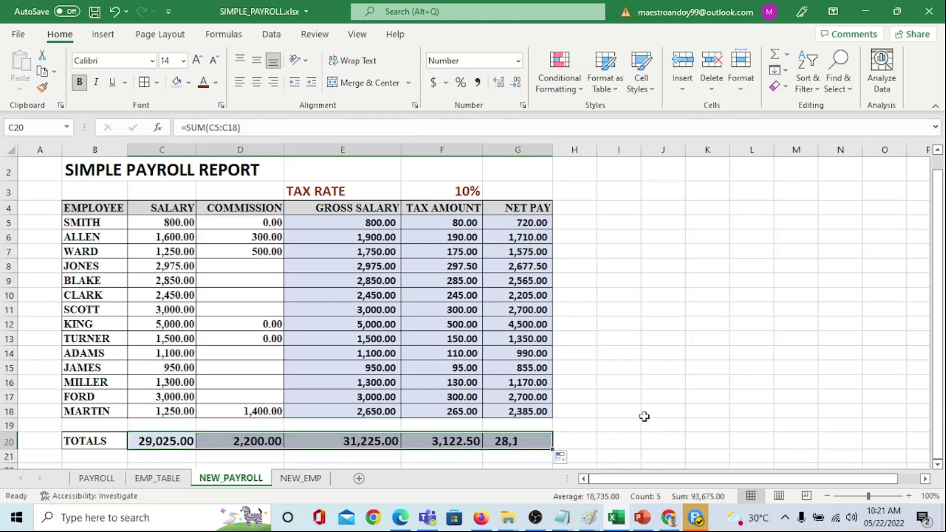
pyautogui.click(702, 367)
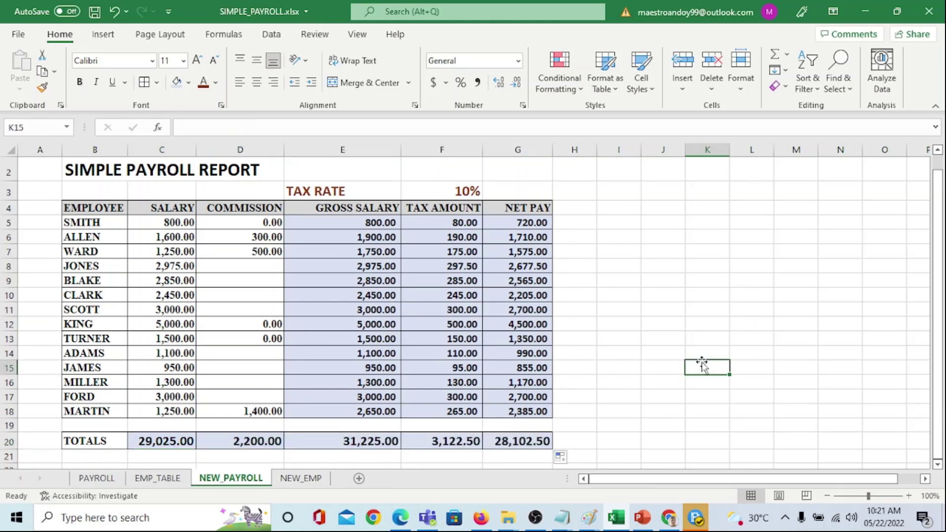
pyautogui.click(680, 292)
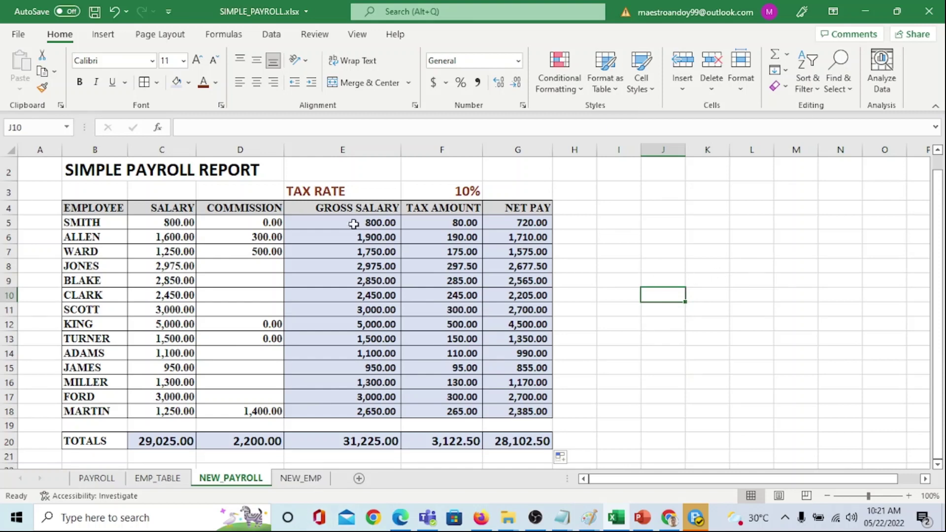
# Narrow the COMMISSION column and move the NEW_PAYROLL tab directly after PAYROLL.
pyautogui.moveTo(284, 149); pyautogui.dragTo(284, 149)
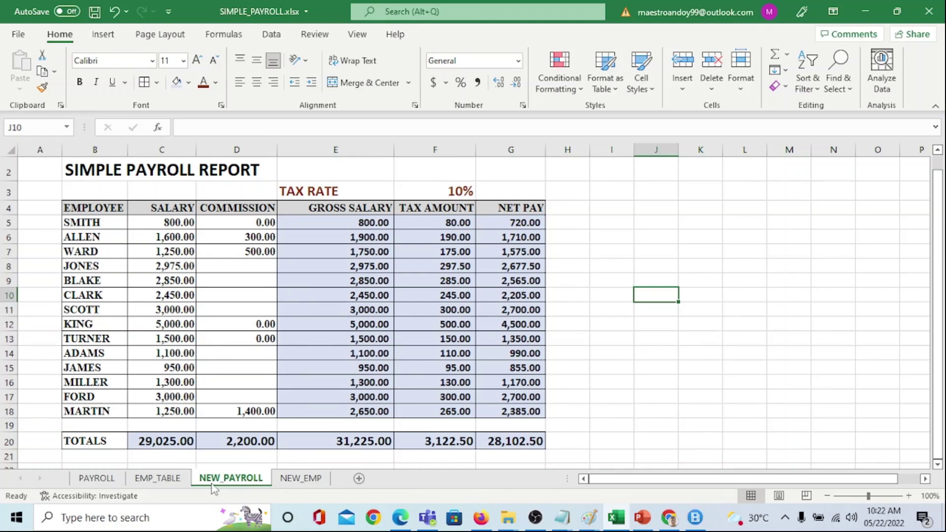
pyautogui.moveTo(229, 483); pyautogui.dragTo(153, 480)
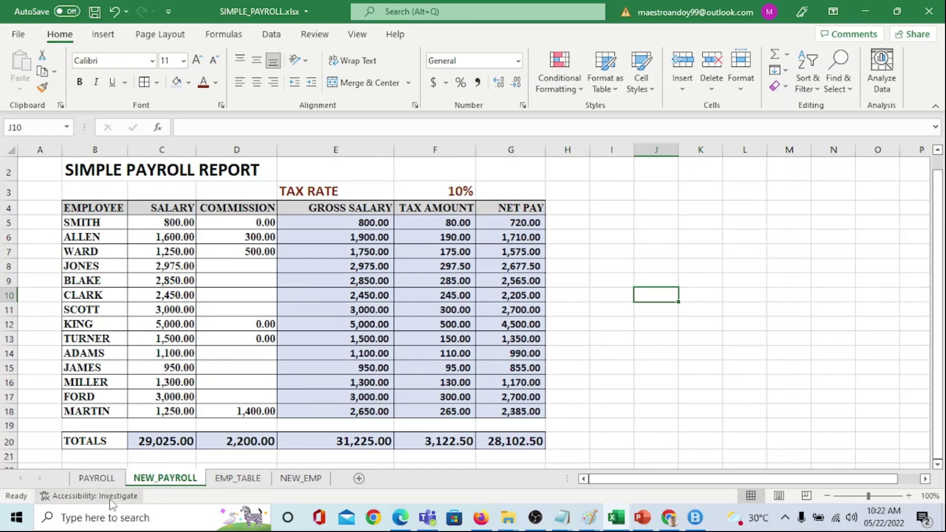
# Compare the PAYROLL and NEW_PAYROLL sheets' totals, ending on NEW_PAYROLL.
pyautogui.click(97, 479)
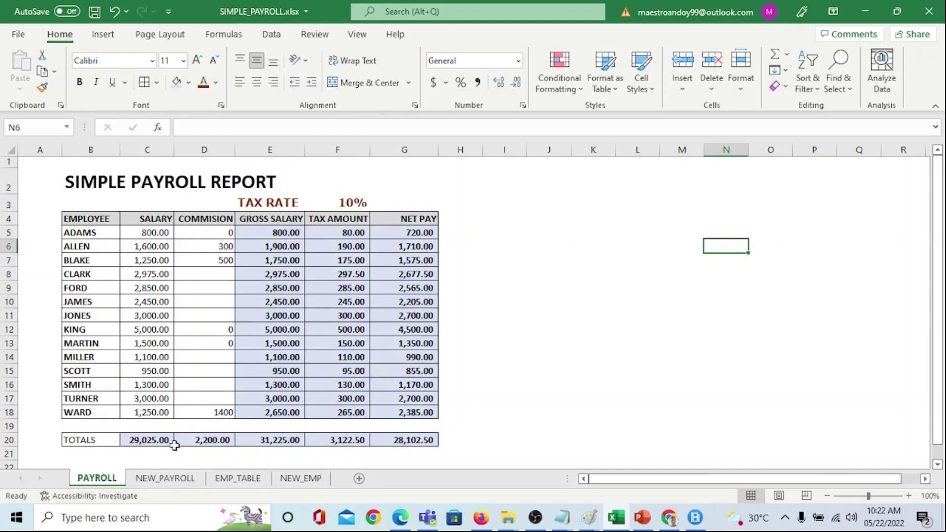
pyautogui.click(185, 480)
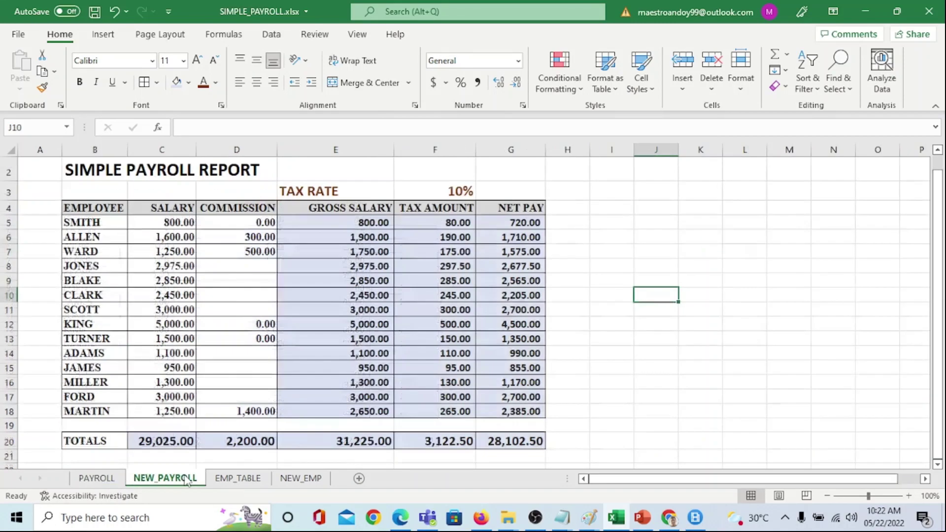
pyautogui.click(98, 479)
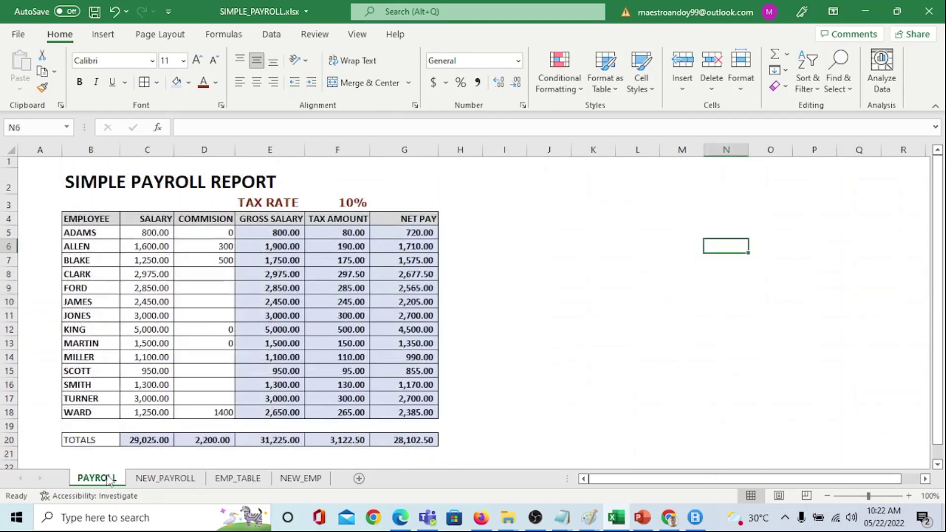
pyautogui.click(180, 480)
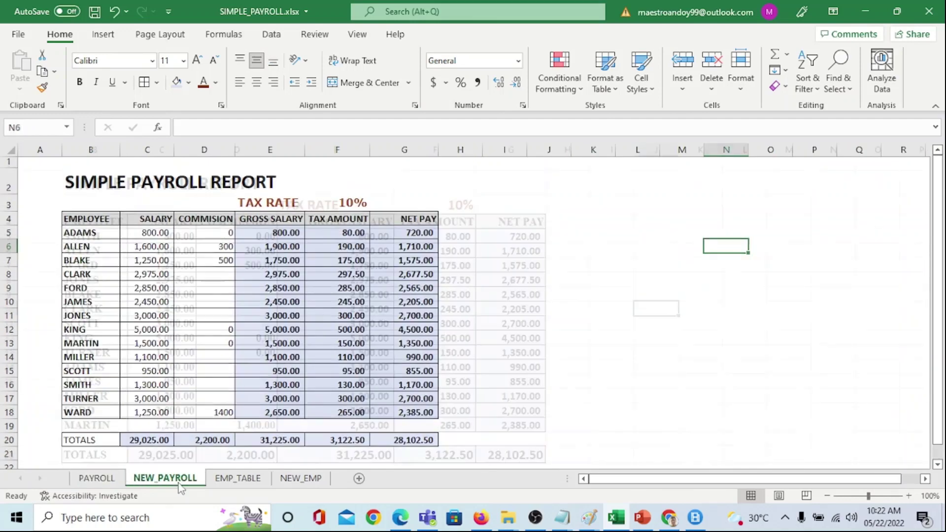
pyautogui.click(79, 479)
pyautogui.click(157, 481)
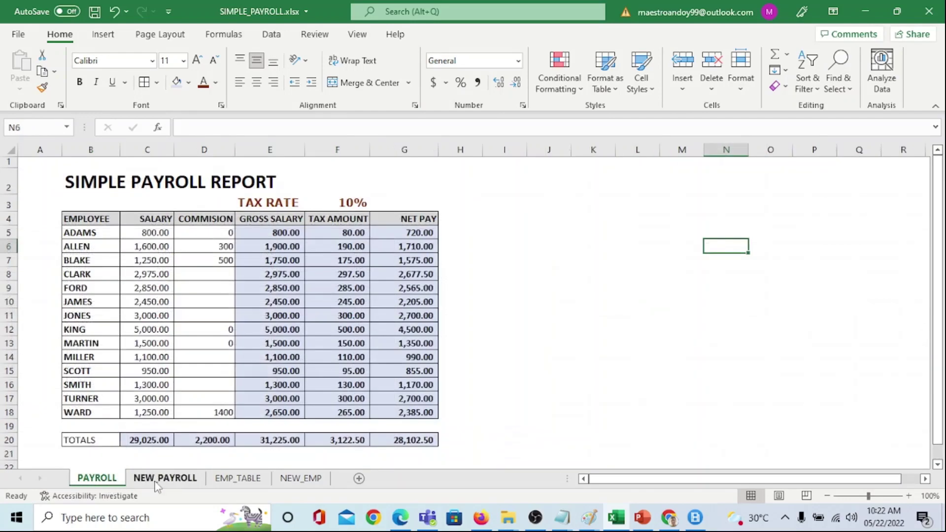